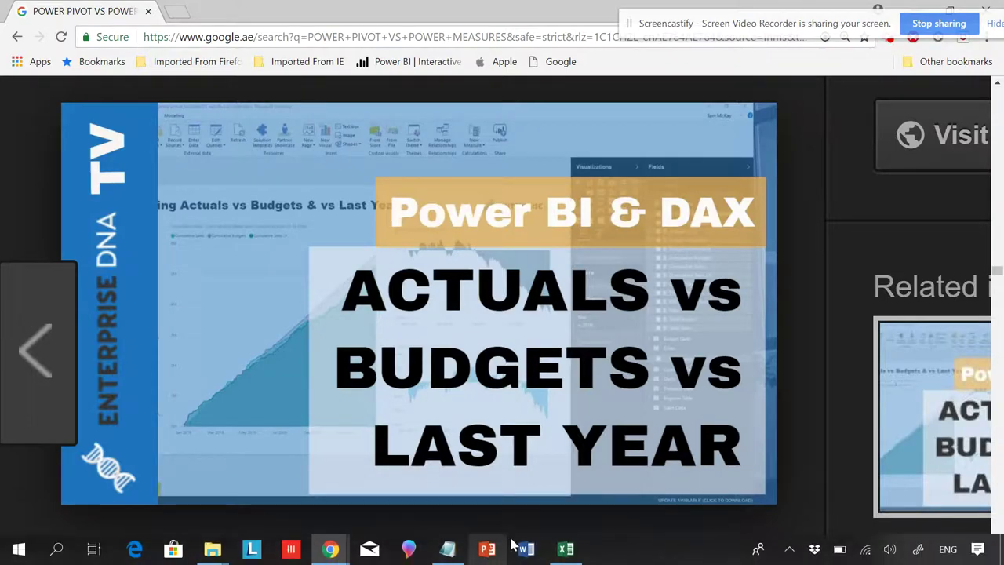
- Switch to the Excel workbook and examine the Budget Amount and Actual Amount columns on the Data Sheet
{"action": "left_click", "coordinate": [565, 549]}
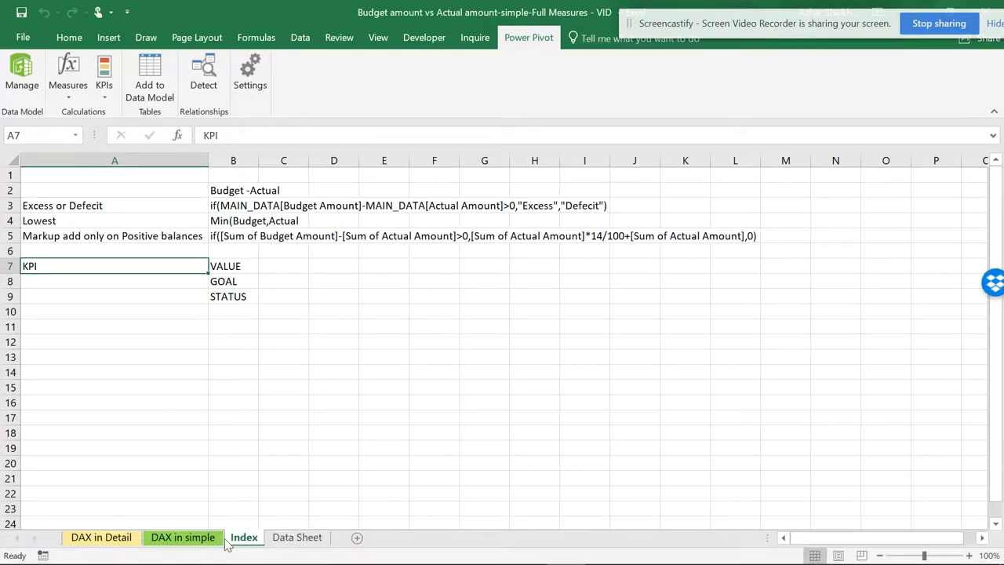
{"action": "left_click", "coordinate": [297, 542]}
{"action": "scroll", "coordinate": [502, 240], "scroll_direction": "down", "scroll_amount": 4}
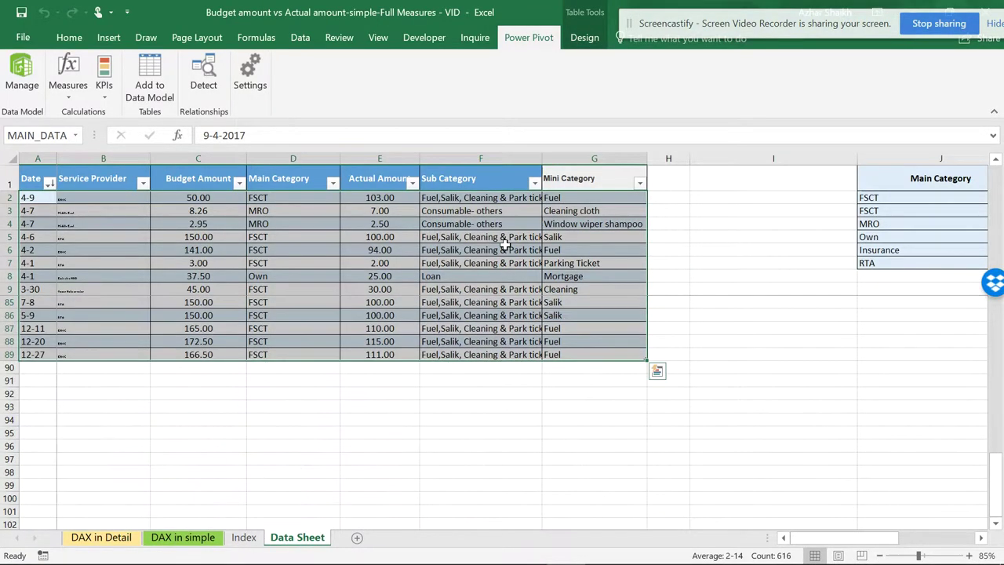
{"action": "scroll", "coordinate": [506, 245], "scroll_direction": "up", "scroll_amount": 6}
{"action": "scroll", "coordinate": [506, 244], "scroll_direction": "up", "scroll_amount": 8}
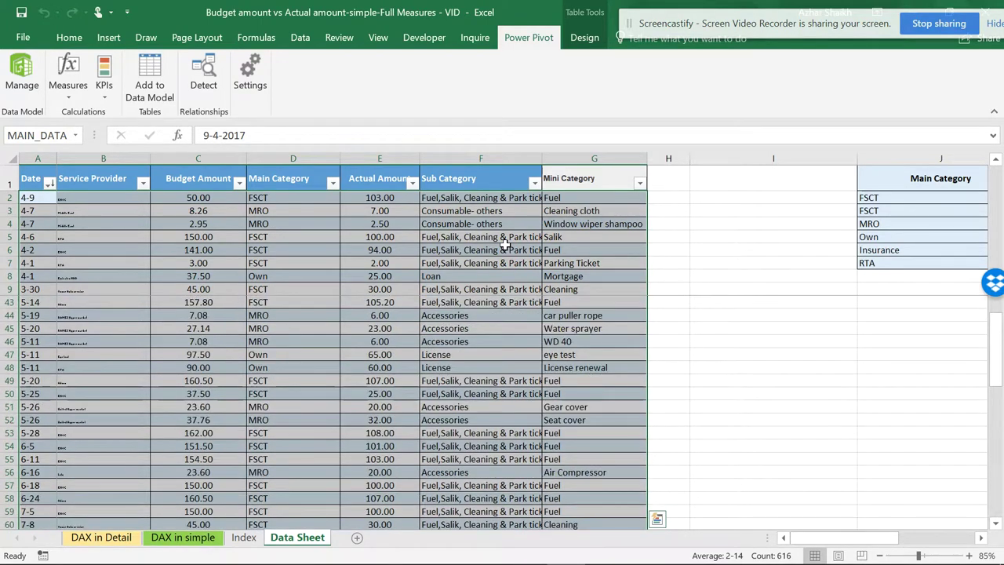
{"action": "scroll", "coordinate": [506, 244], "scroll_direction": "up", "scroll_amount": 2}
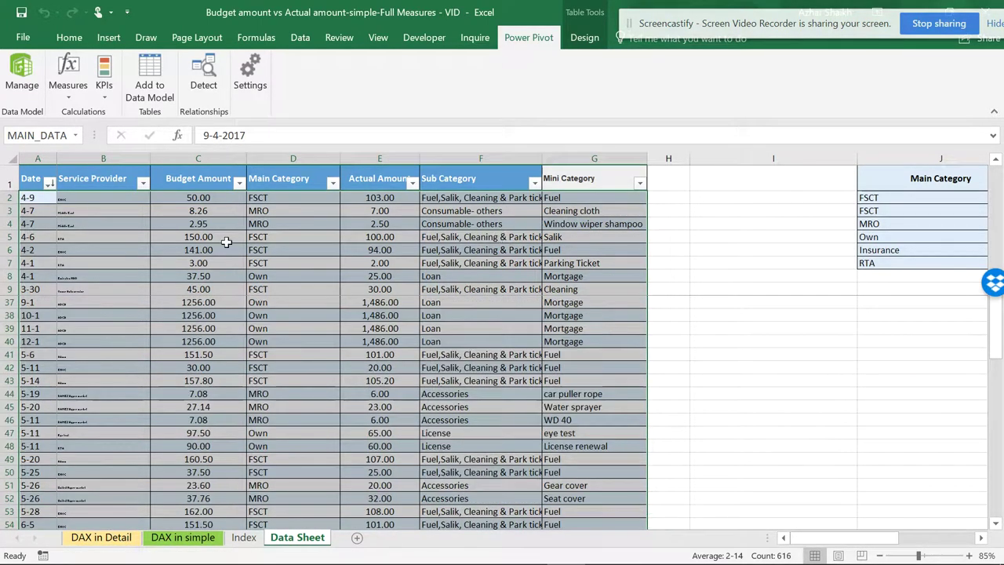
{"action": "left_click", "coordinate": [189, 209]}
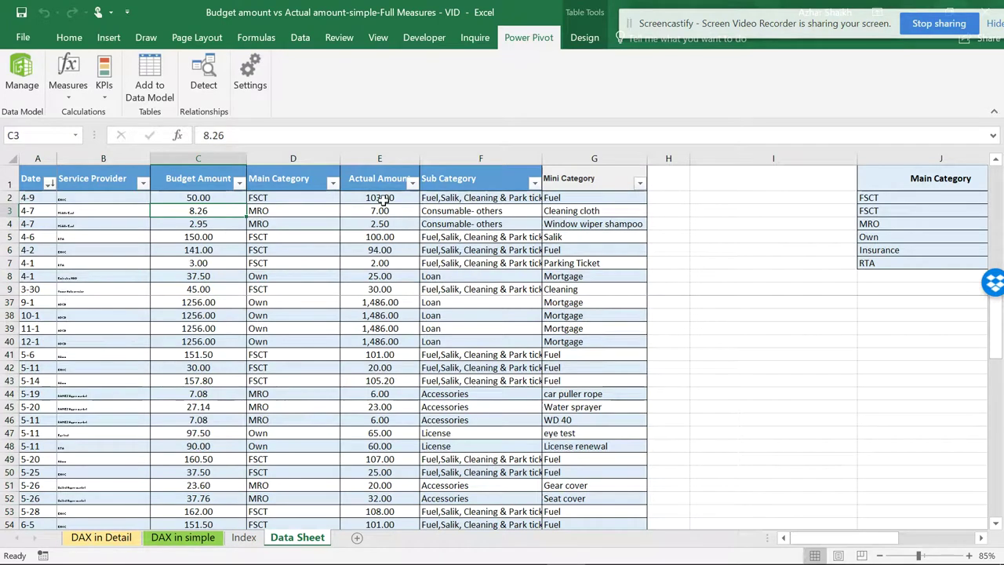
{"action": "left_click", "coordinate": [382, 200]}
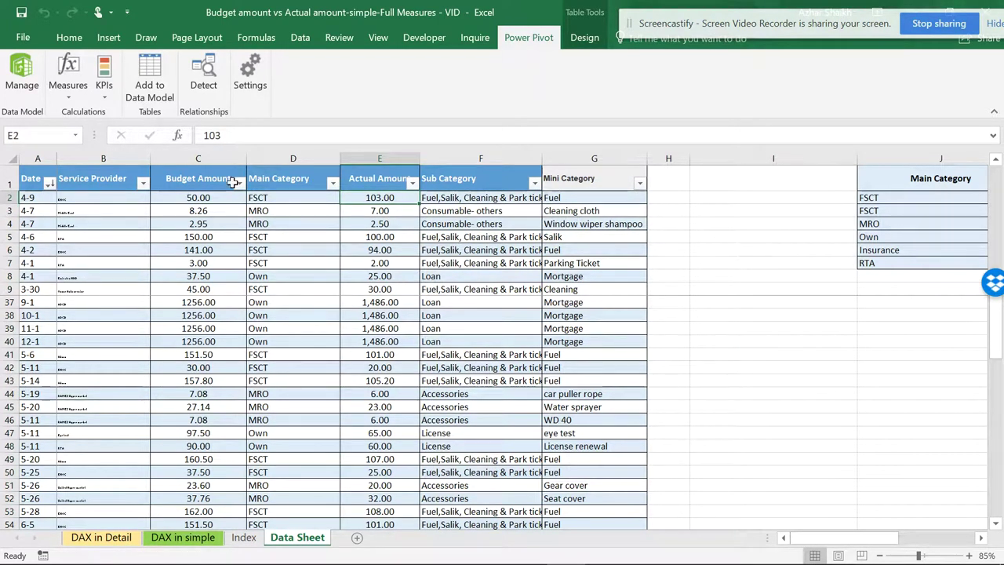
{"action": "left_click", "coordinate": [668, 201]}
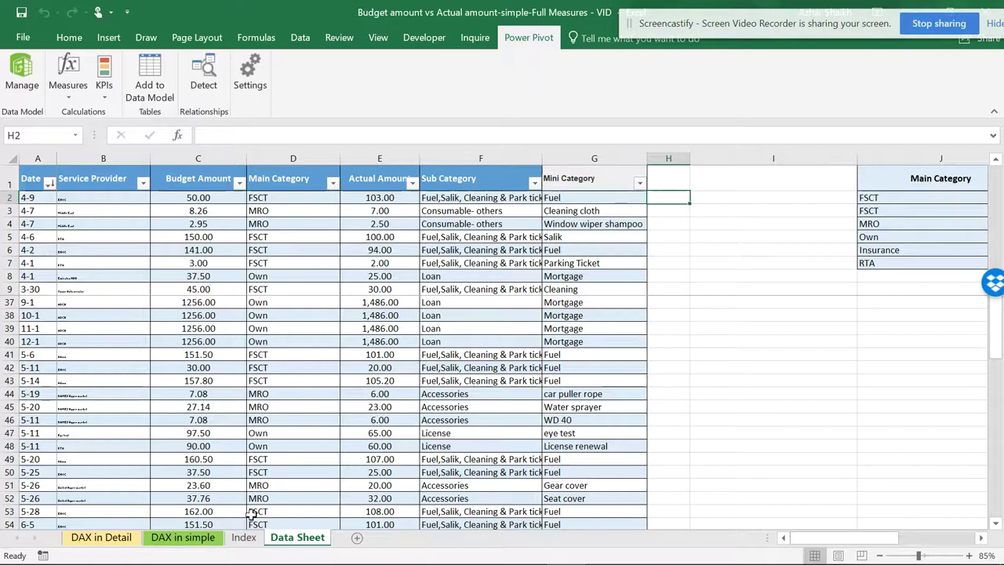
- Review the planned Excess or Defecit, Lowest and Markup calculations on the Index sheet
{"action": "left_click", "coordinate": [244, 538]}
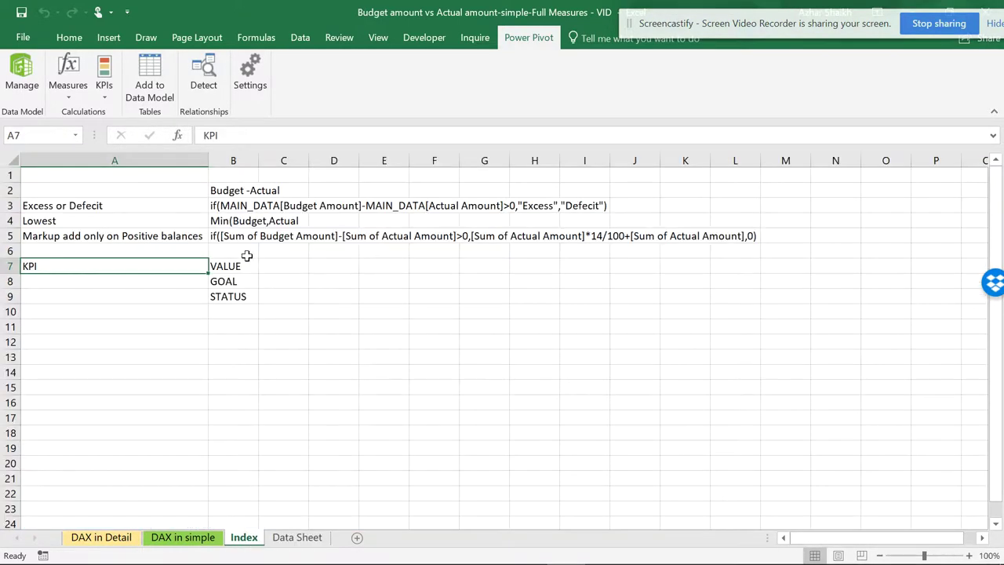
{"action": "left_click", "coordinate": [110, 205]}
{"action": "left_click", "coordinate": [202, 223]}
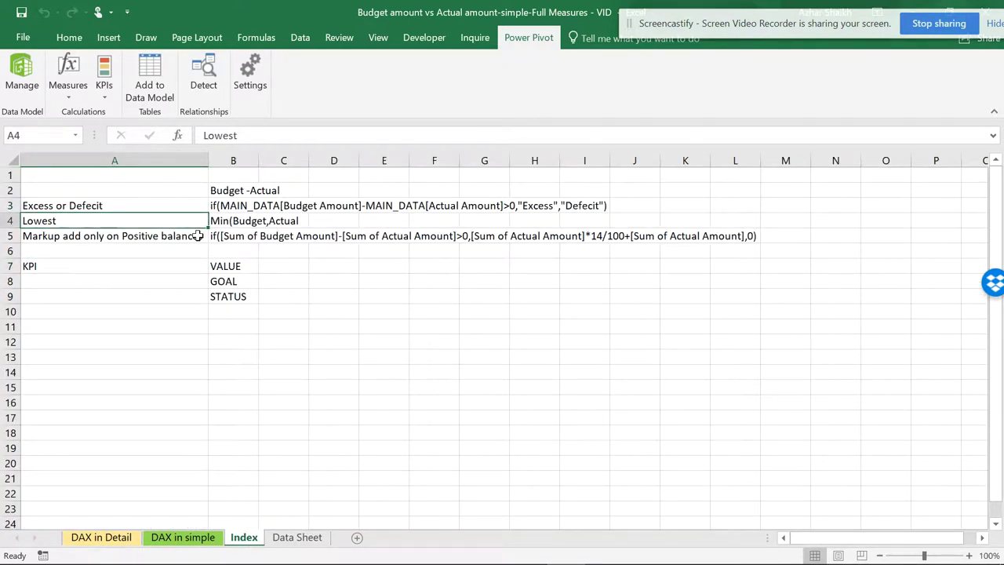
{"action": "left_click", "coordinate": [201, 235]}
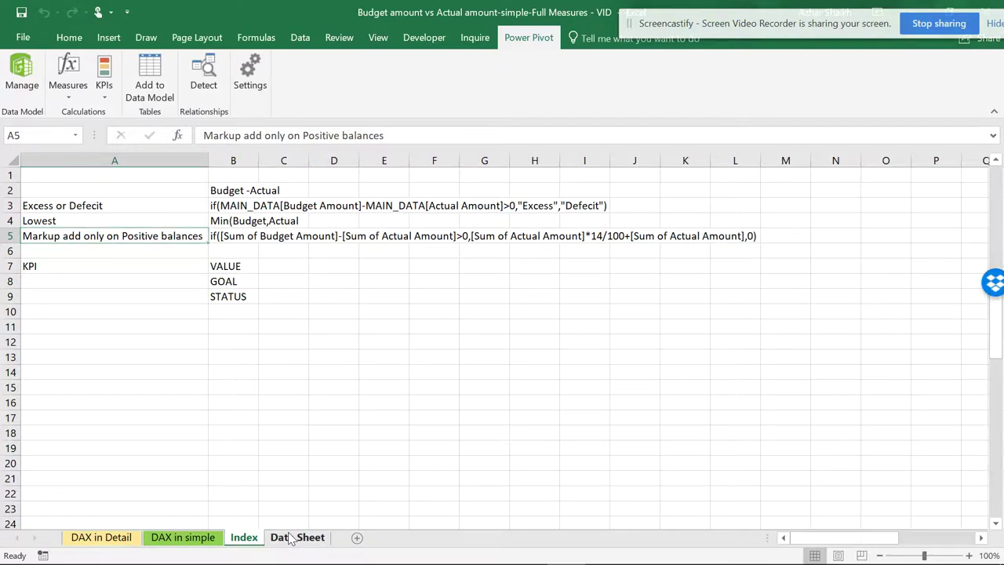
- Select the MAIN_DATA table on the Data Sheet and add it to the Power Pivot data model
{"action": "left_click", "coordinate": [297, 538]}
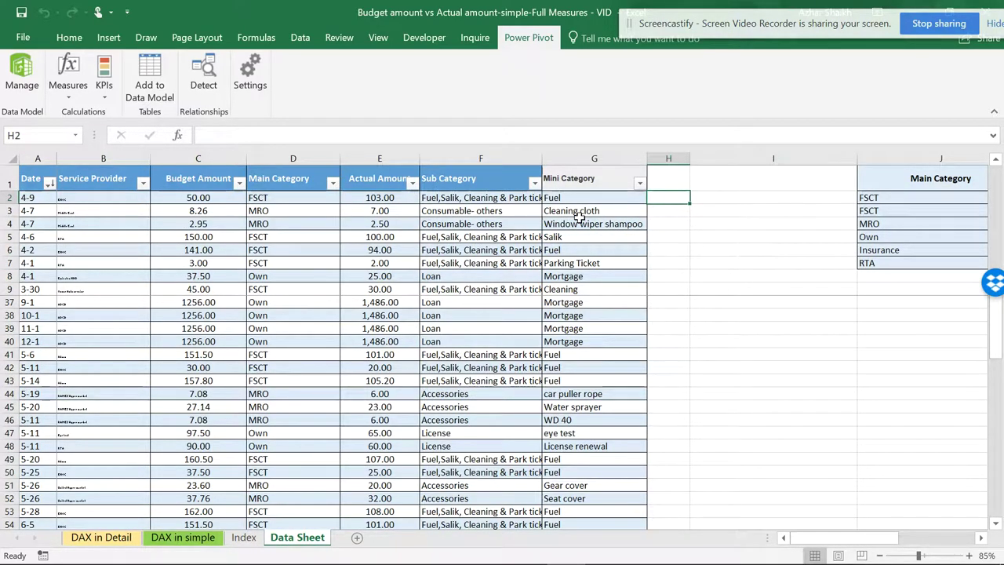
{"action": "left_click", "coordinate": [287, 315]}
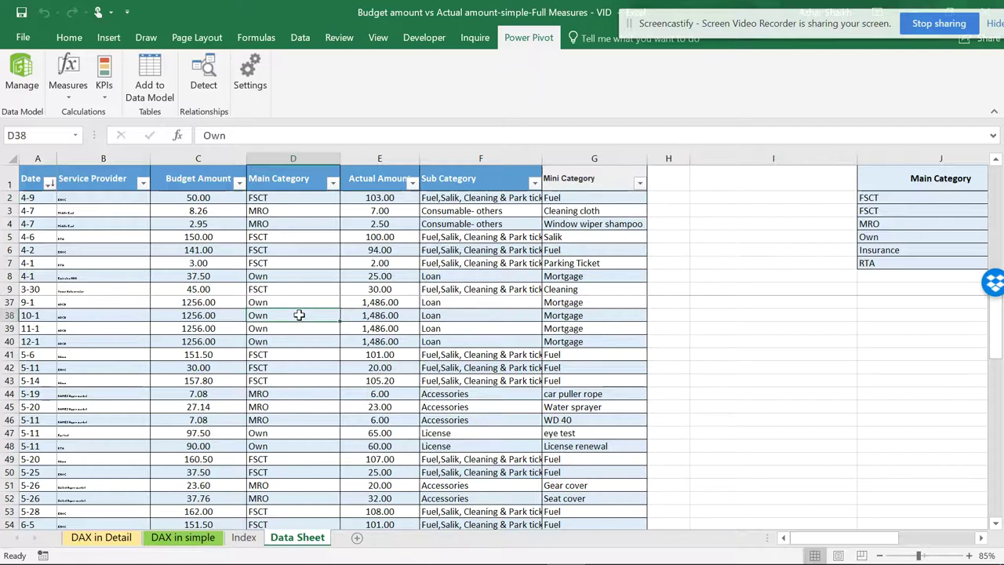
{"action": "left_click", "coordinate": [74, 137]}
{"action": "left_click", "coordinate": [74, 135]}
{"action": "left_click", "coordinate": [69, 153]}
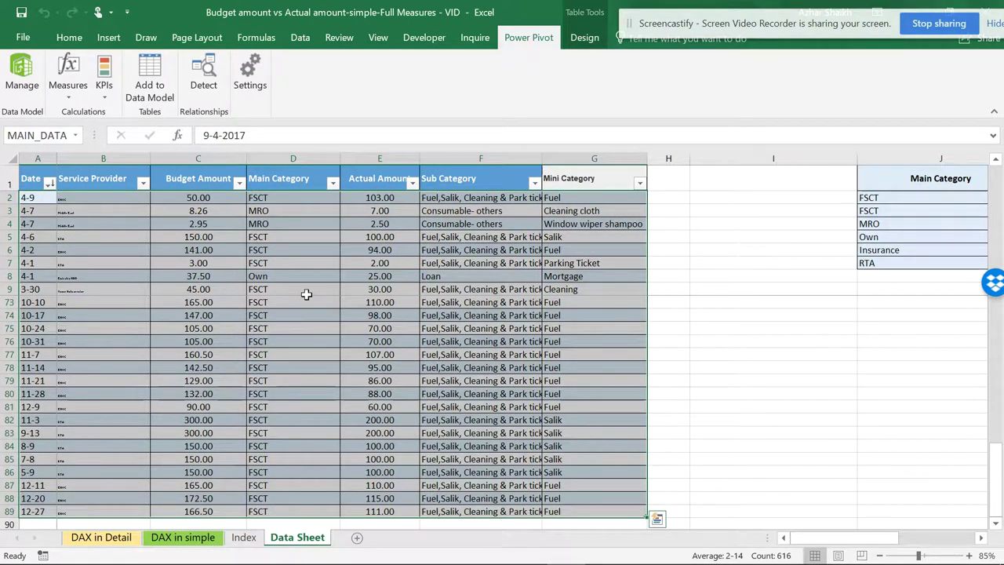
{"action": "left_click", "coordinate": [22, 75]}
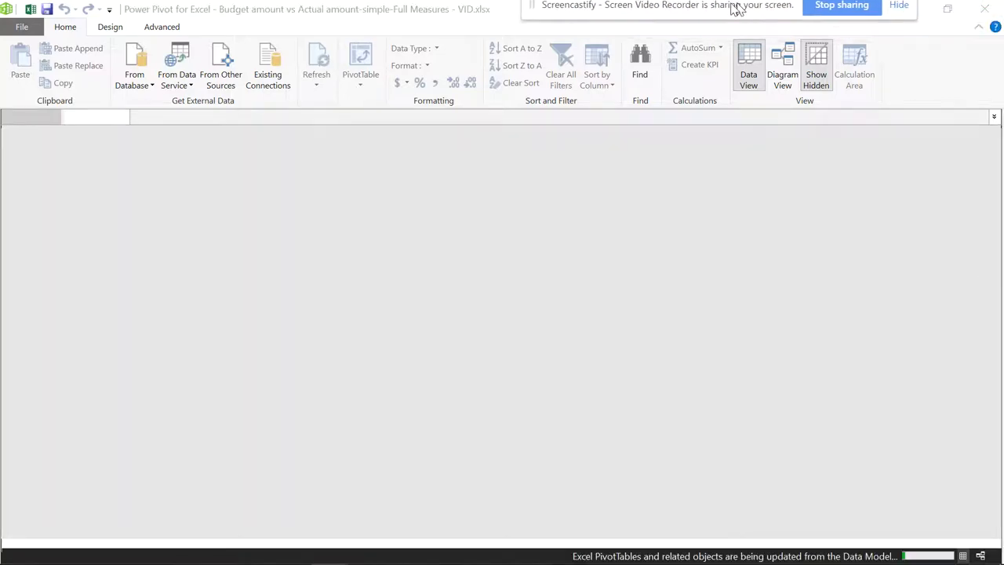
{"action": "left_click", "coordinate": [985, 8]}
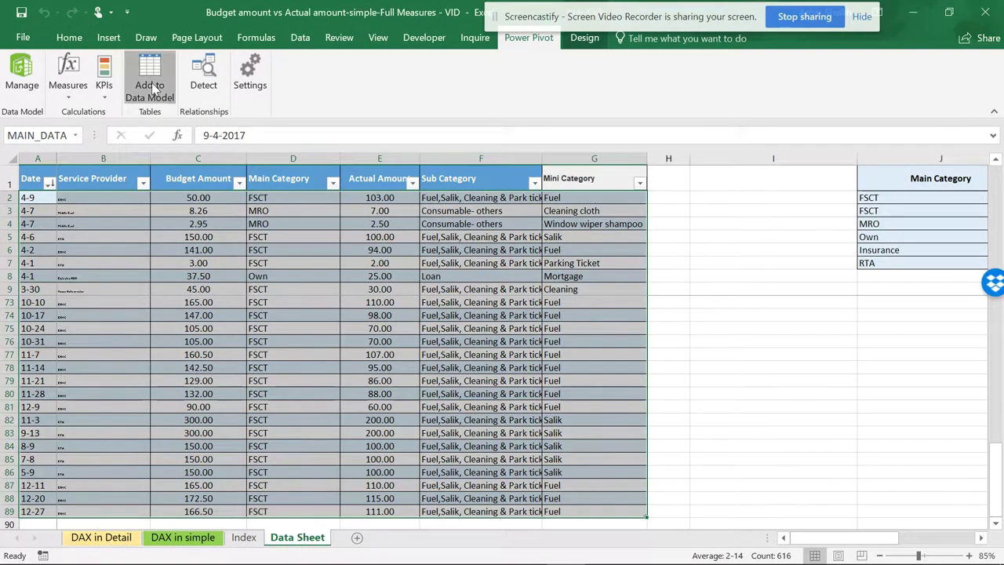
{"action": "left_click", "coordinate": [150, 85]}
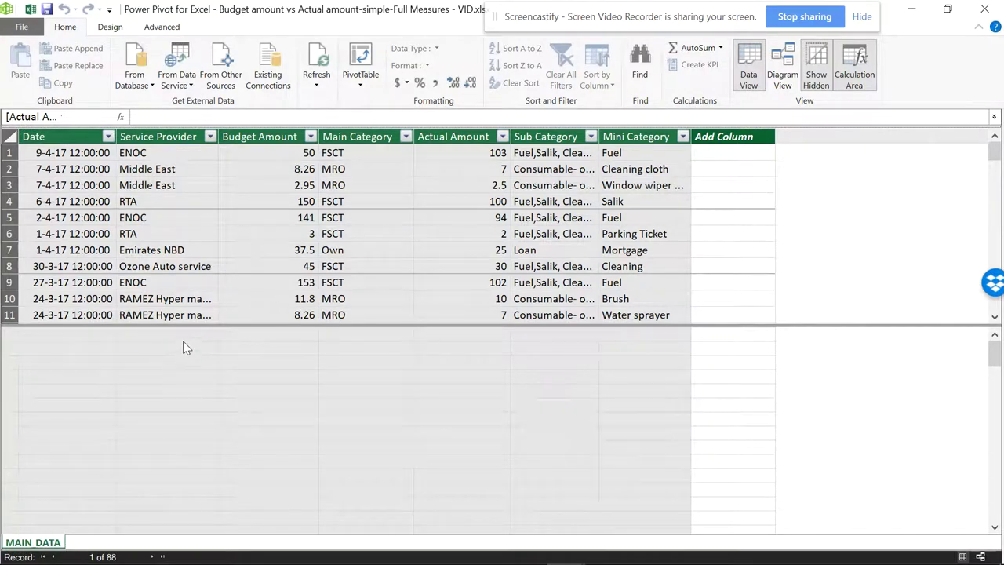
- Add a calculated column with the formula =MAIN_DATA[Budget Amount]-MAIN_DATA[Actual Amount]
{"action": "left_click", "coordinate": [721, 152]}
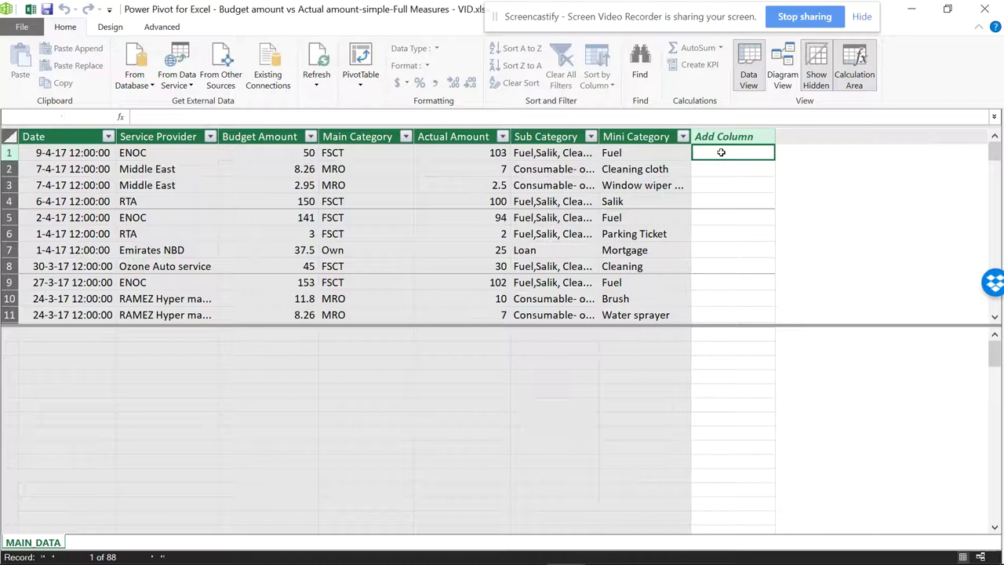
{"action": "type", "text": "="}
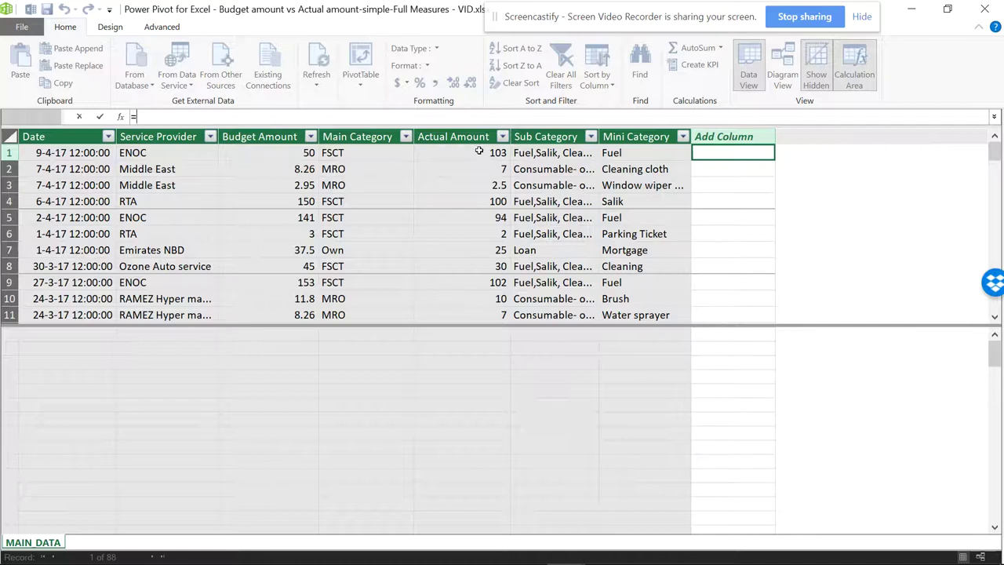
{"action": "left_click", "coordinate": [300, 153]}
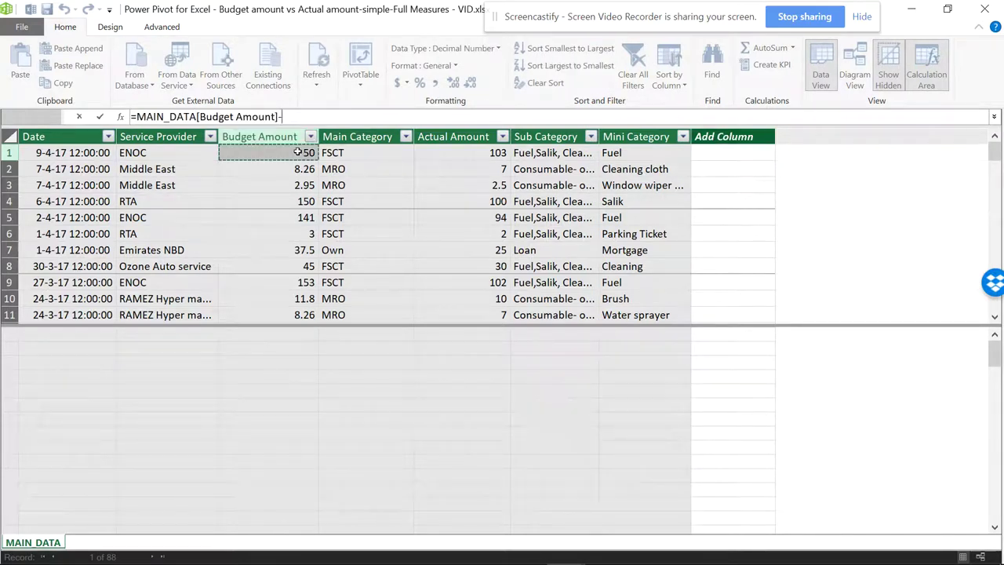
{"action": "type", "text": "-"}
{"action": "left_click", "coordinate": [481, 152]}
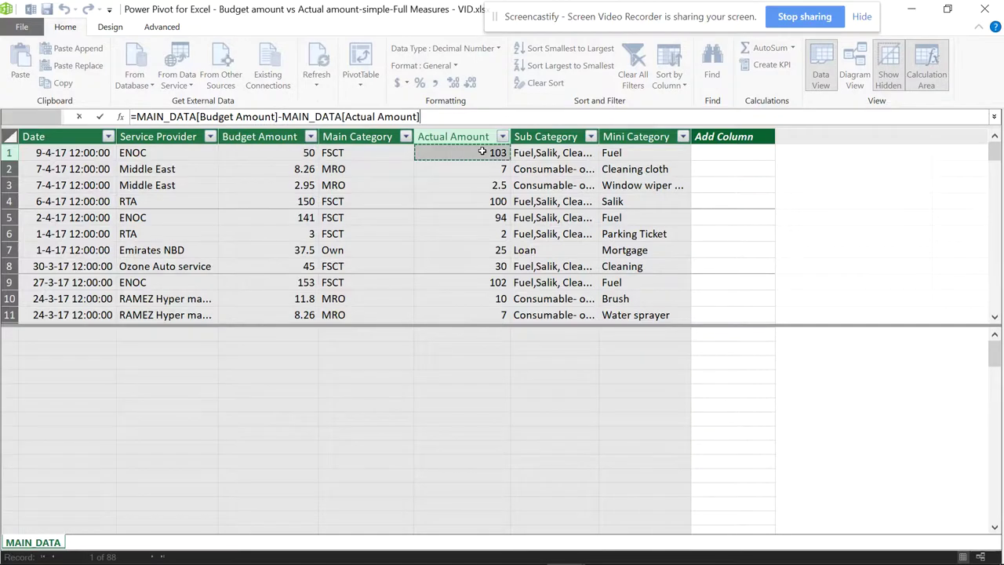
{"action": "key", "text": "Return"}
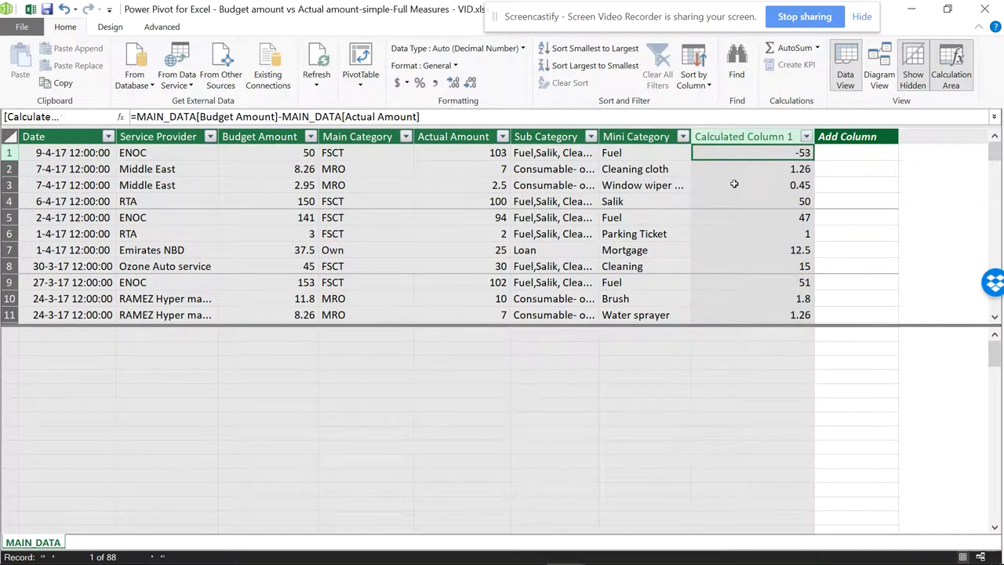
- Check the calculated budget-minus-actual values and rename that column Difference
{"action": "scroll", "coordinate": [800, 229], "scroll_direction": "down", "scroll_amount": 1}
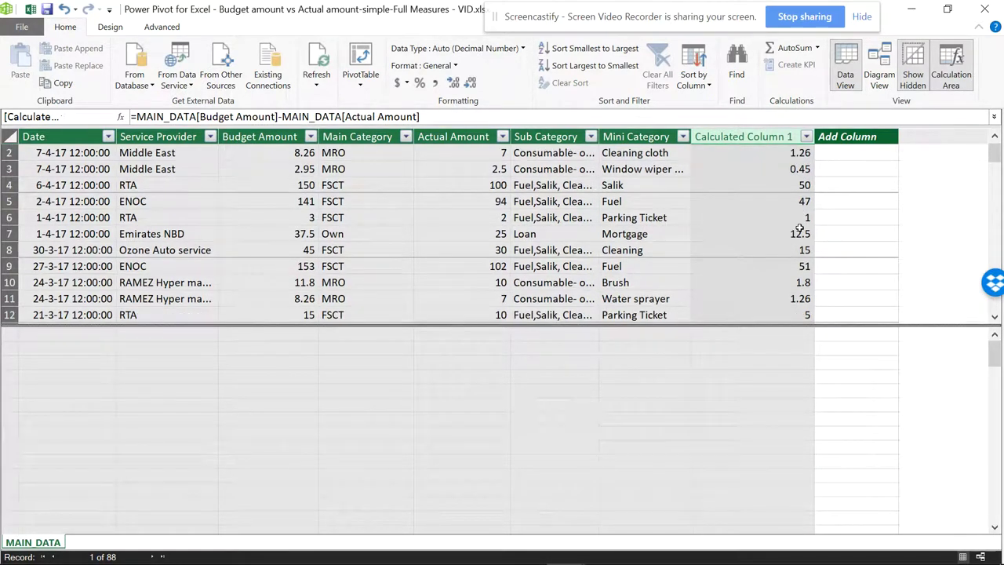
{"action": "scroll", "coordinate": [799, 229], "scroll_direction": "down", "scroll_amount": 3}
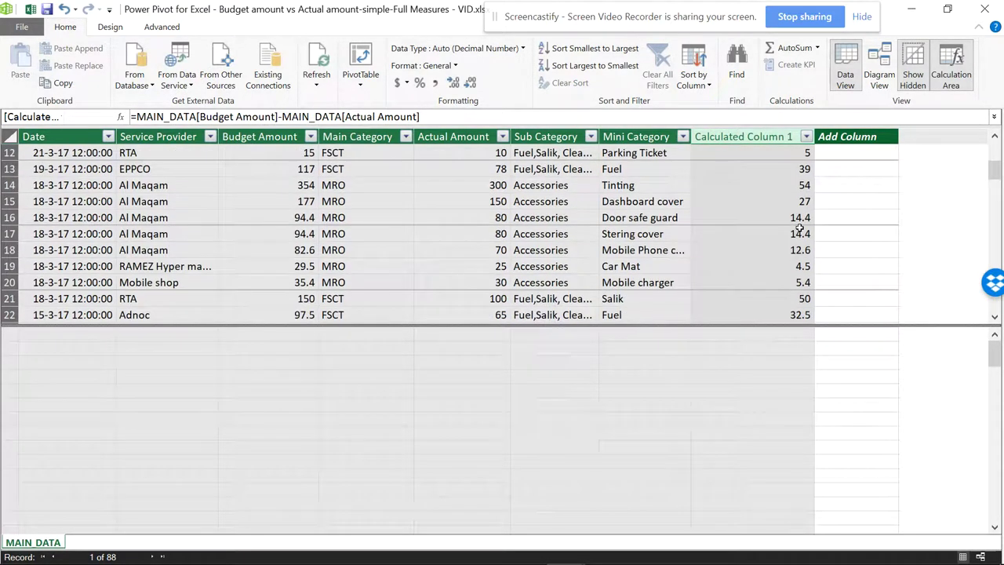
{"action": "scroll", "coordinate": [799, 229], "scroll_direction": "down", "scroll_amount": 3}
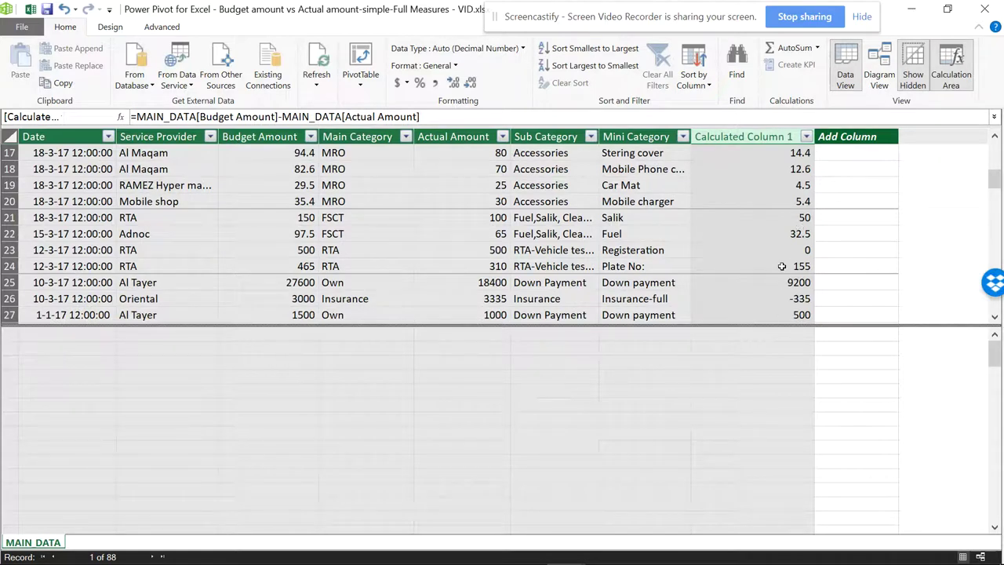
{"action": "scroll", "coordinate": [782, 266], "scroll_direction": "up", "scroll_amount": 5}
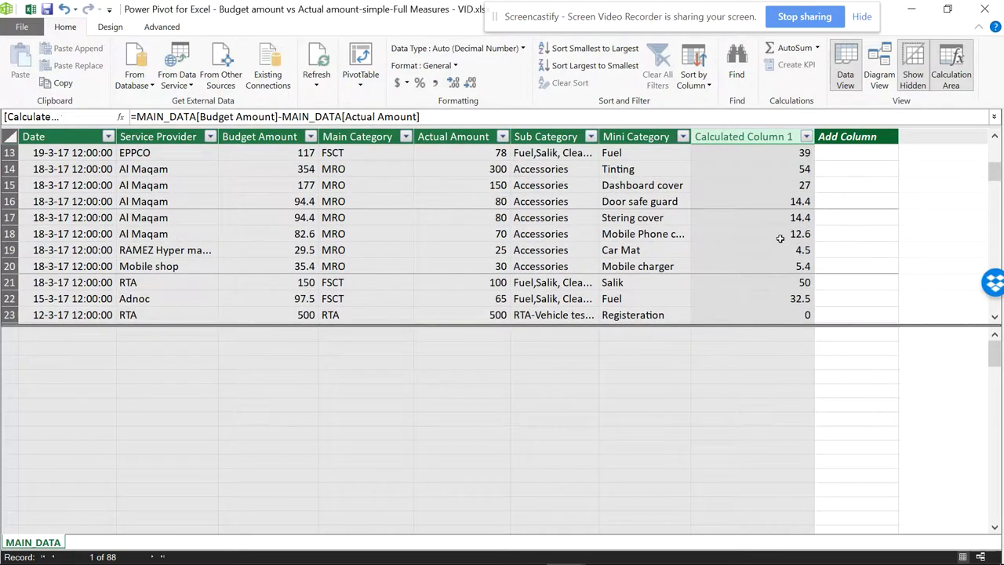
{"action": "scroll", "coordinate": [774, 181], "scroll_direction": "up", "scroll_amount": 1}
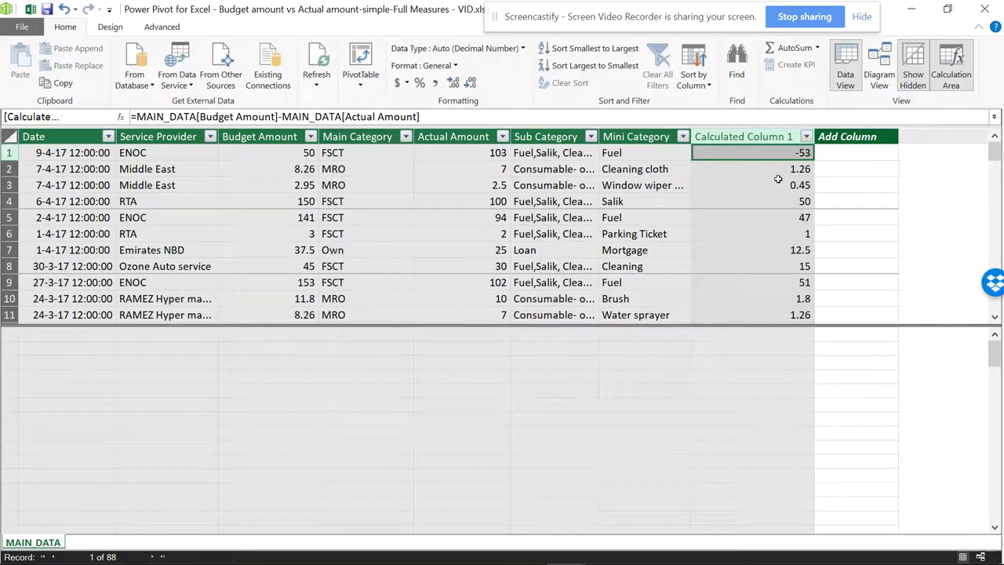
{"action": "left_click", "coordinate": [839, 155]}
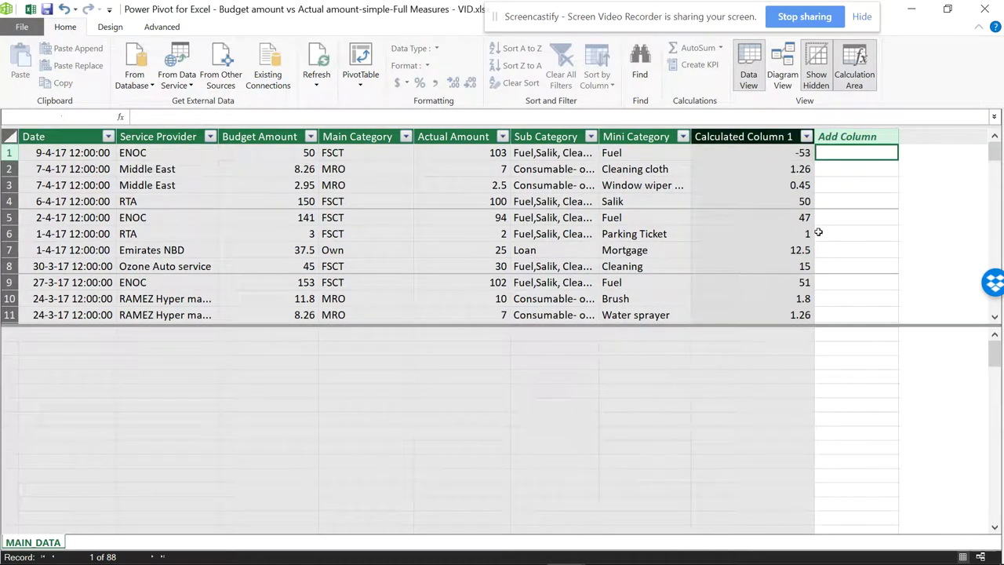
{"action": "left_click", "coordinate": [750, 133]}
{"action": "double_click", "coordinate": [754, 136]}
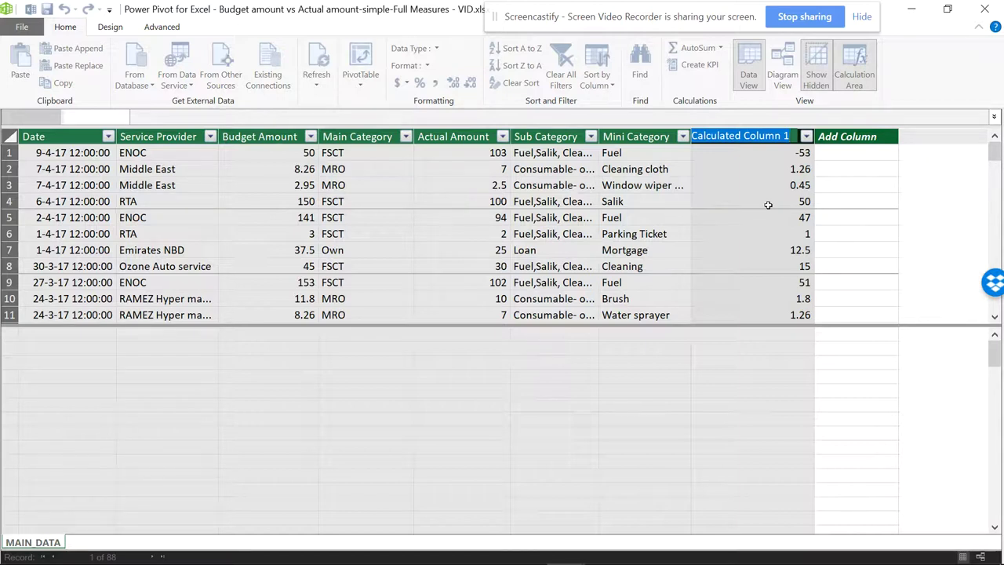
{"action": "type", "text": "Diff"}
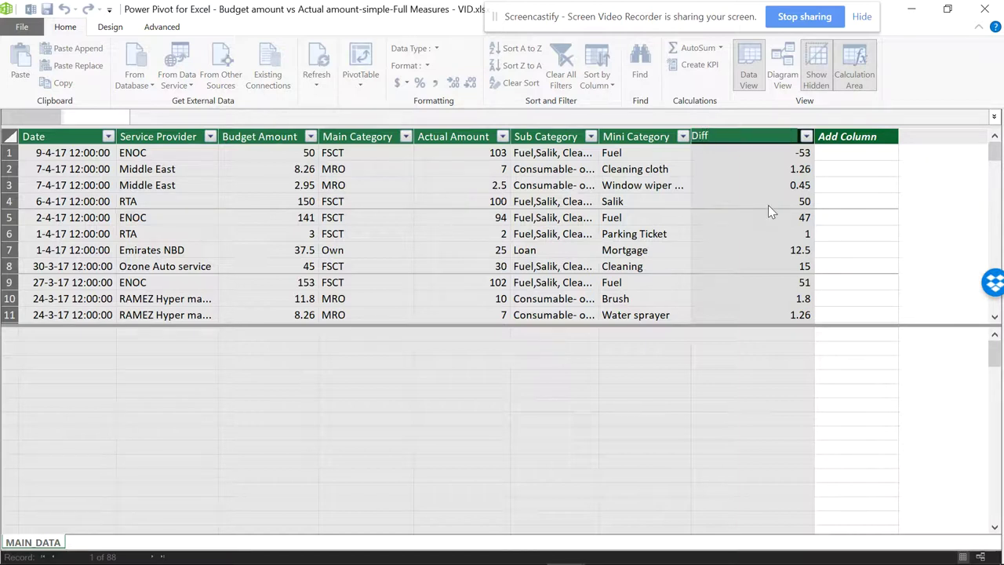
{"action": "type", "text": "erence"}
{"action": "key", "text": "Return"}
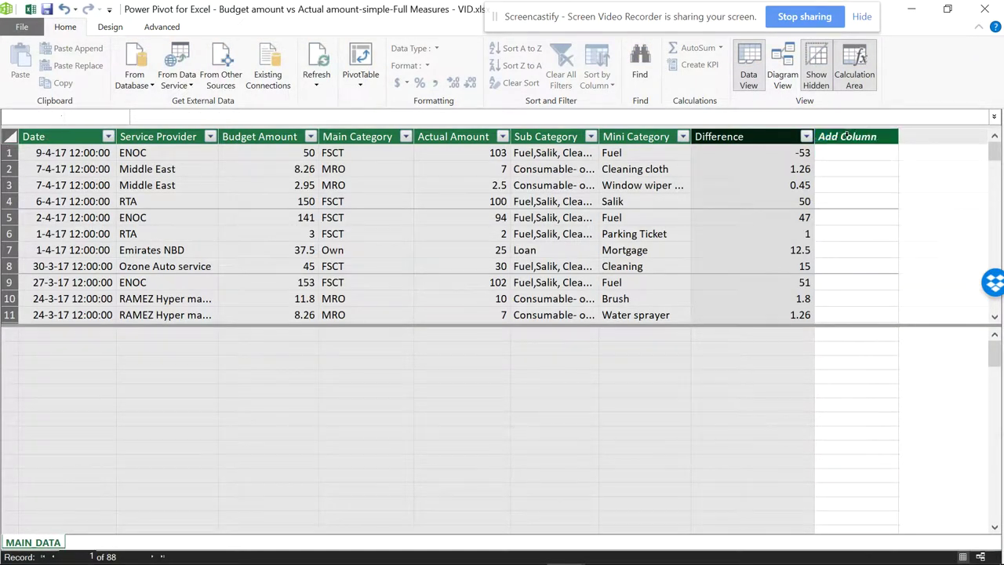
- Add a new column named Lowest after the Difference column
{"action": "double_click", "coordinate": [848, 137]}
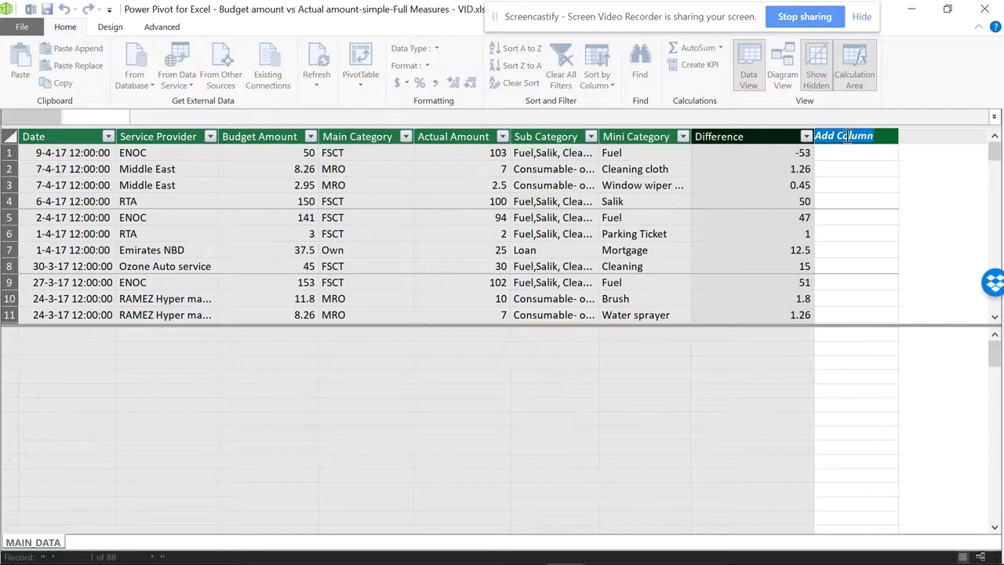
{"action": "type", "text": "Lowest"}
{"action": "key", "text": "Return"}
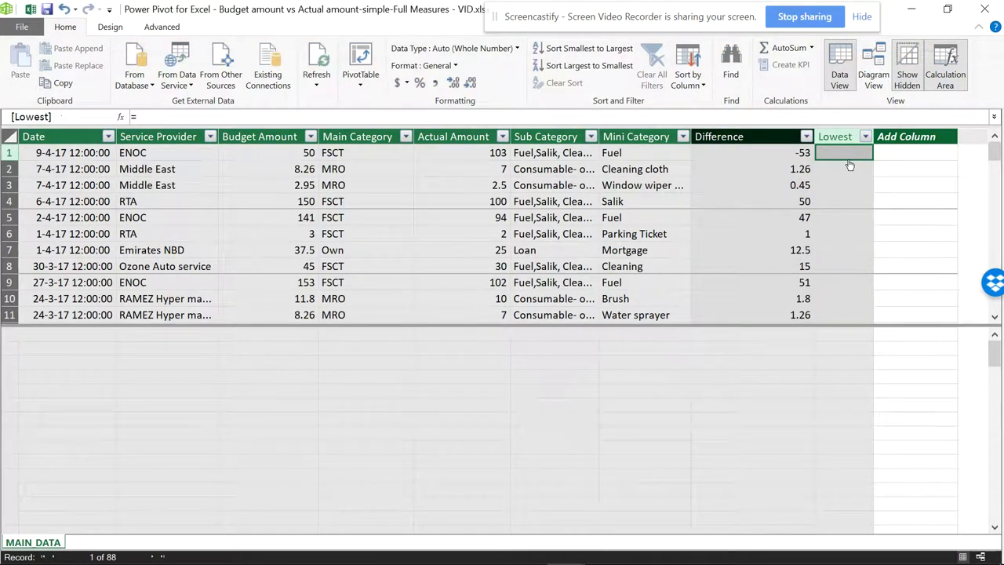
- Fill the Lowest column with the formula =min(MAIN_DATA[Budget Amount],MAIN_DATA[Actual Amount]) and compare the first rows with the budget amounts
{"action": "type", "text": "=min"}
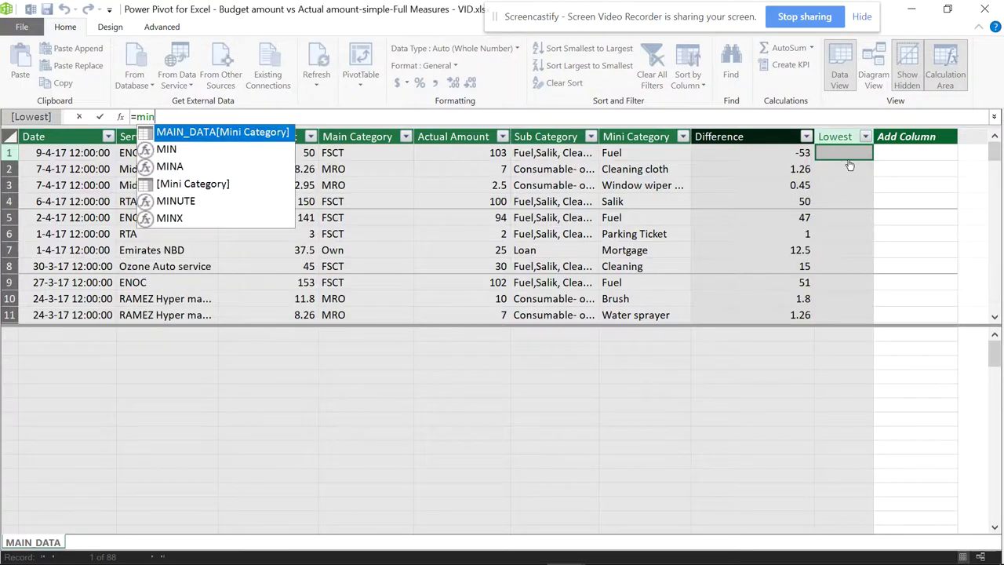
{"action": "type", "text": "("}
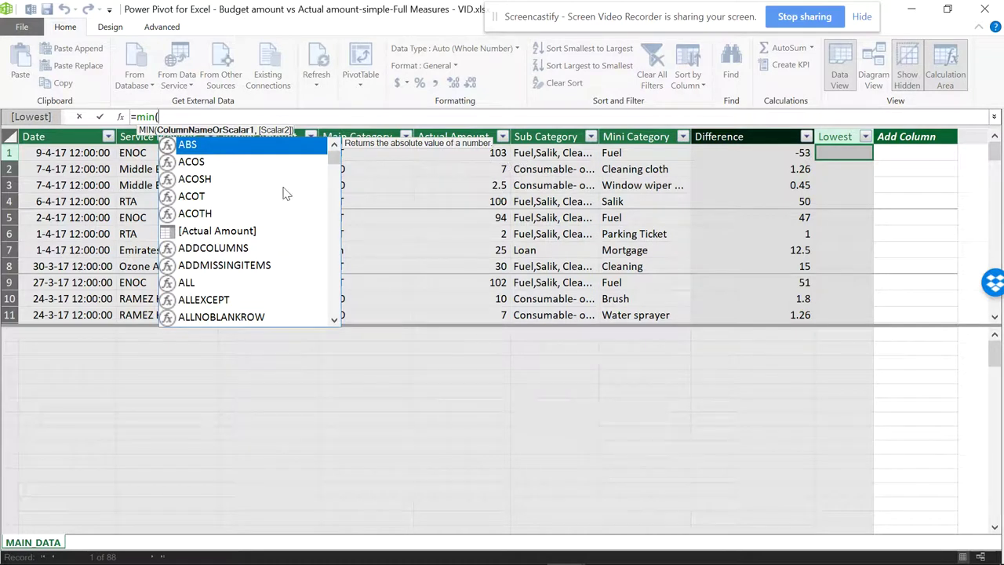
{"action": "left_click", "coordinate": [247, 117]}
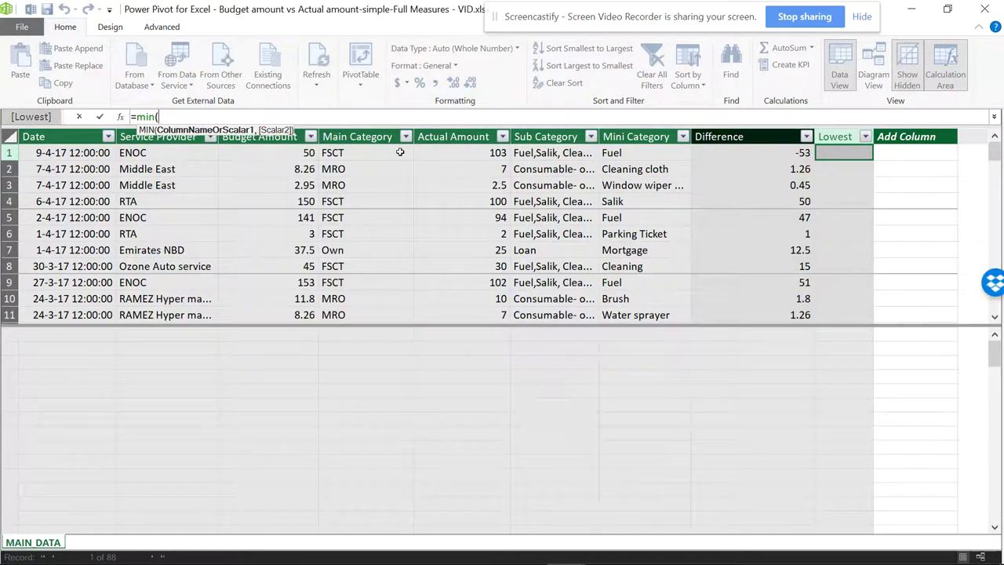
{"action": "left_click", "coordinate": [268, 148]}
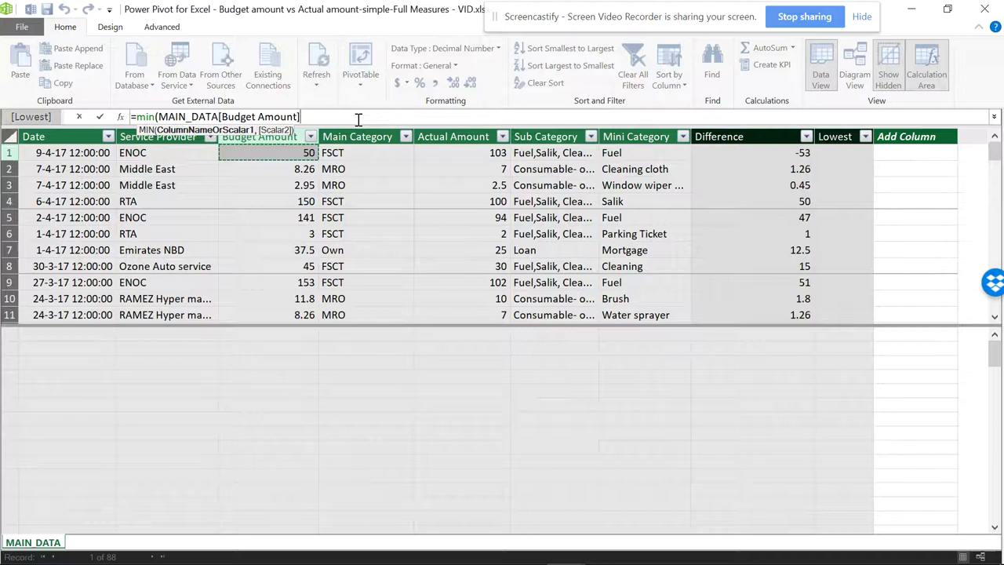
{"action": "type", "text": ","}
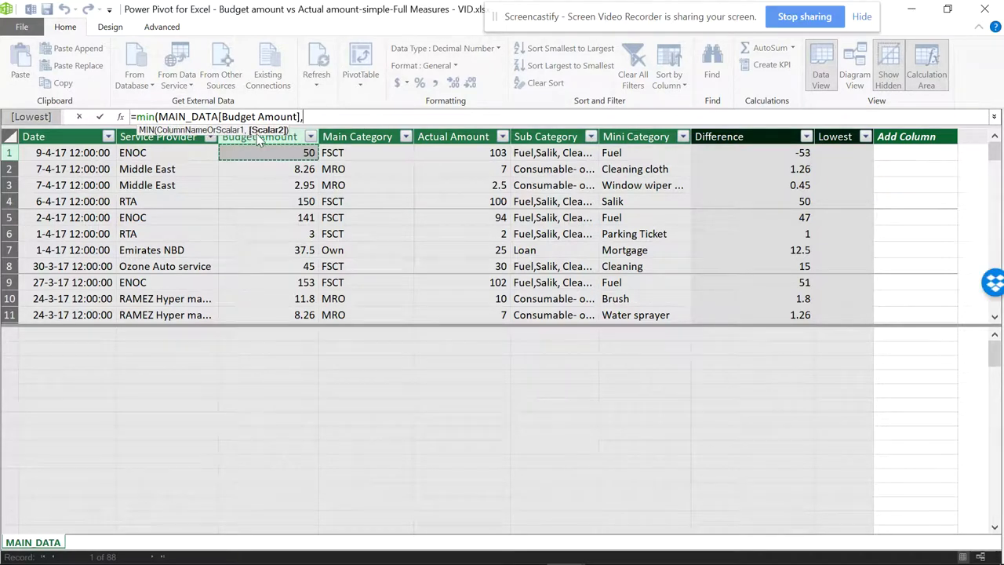
{"action": "left_click", "coordinate": [496, 156]}
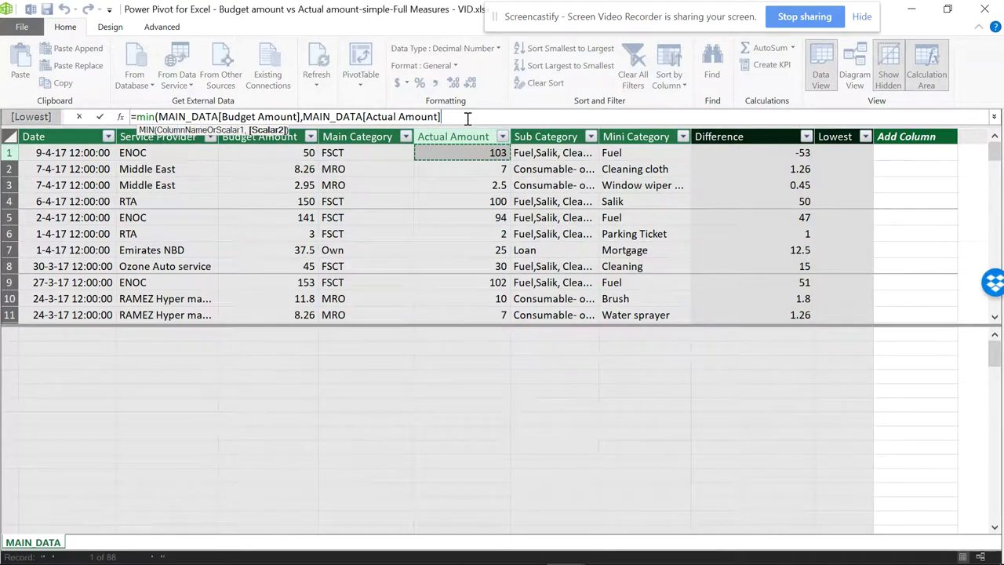
{"action": "type", "text": ")"}
{"action": "key", "text": "Return"}
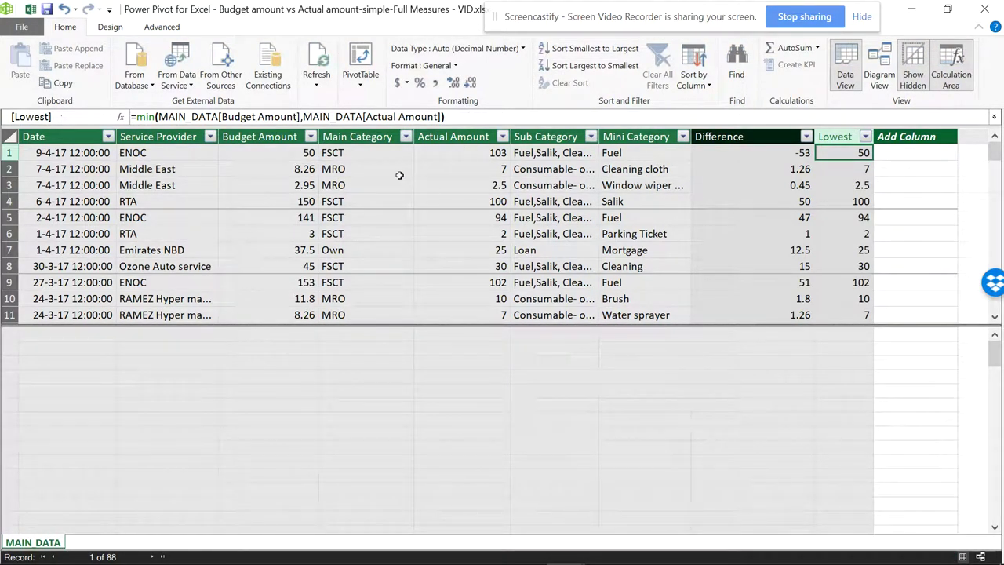
{"action": "left_click", "coordinate": [303, 154]}
{"action": "left_click", "coordinate": [297, 173]}
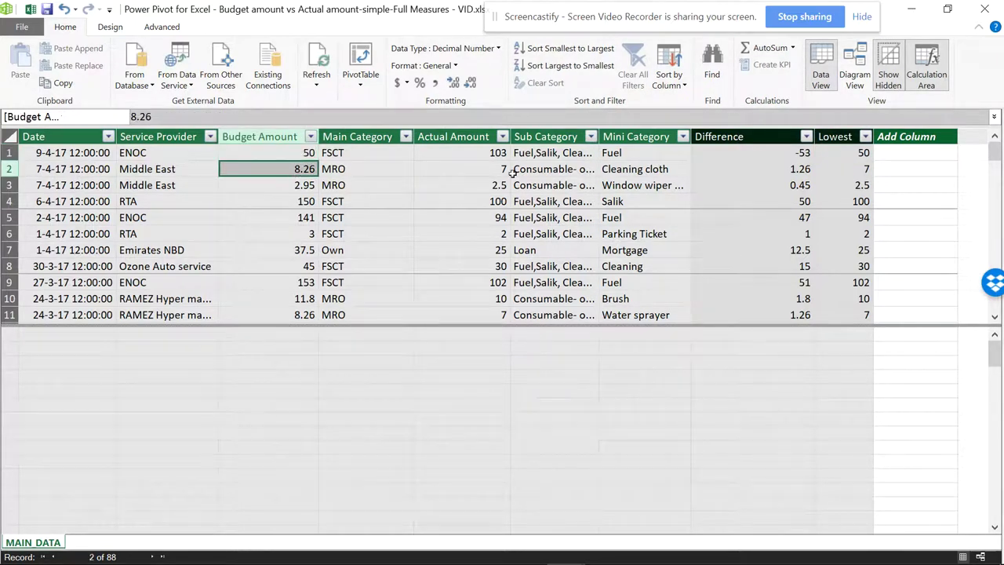
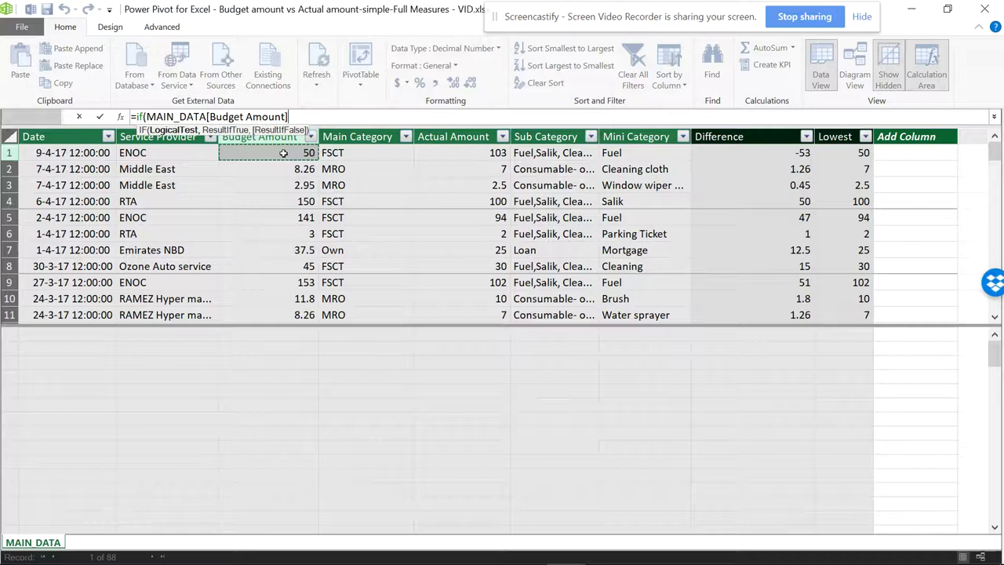
- Add a calculated column with the formula =if(MAIN_DATA[Budget Amount]-MAIN_DATA[Actual Amount]>0,"Excess","Defecit")
{"action": "type", "text": "-"}
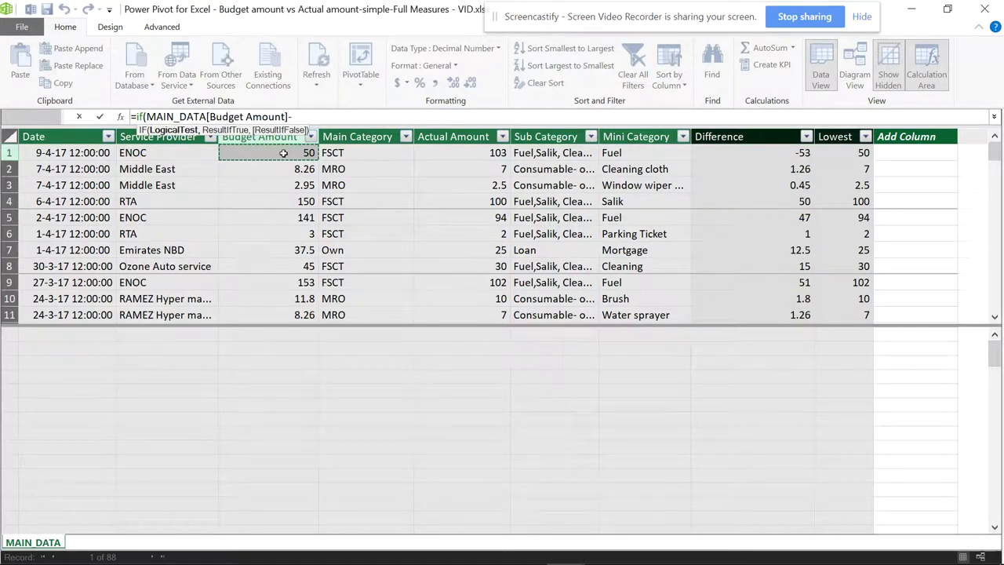
{"action": "left_click", "coordinate": [463, 153]}
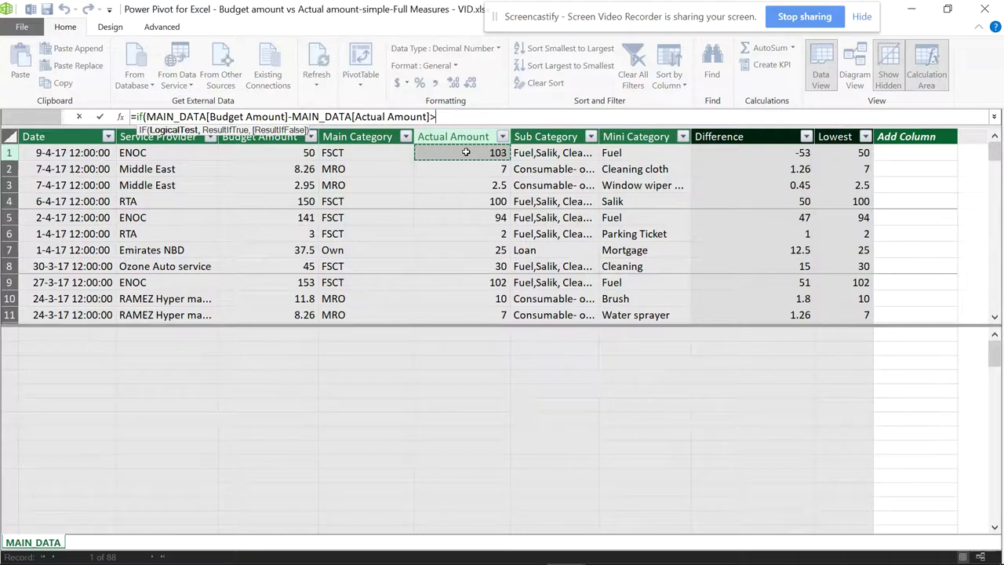
{"action": "type", "text": ">0"}
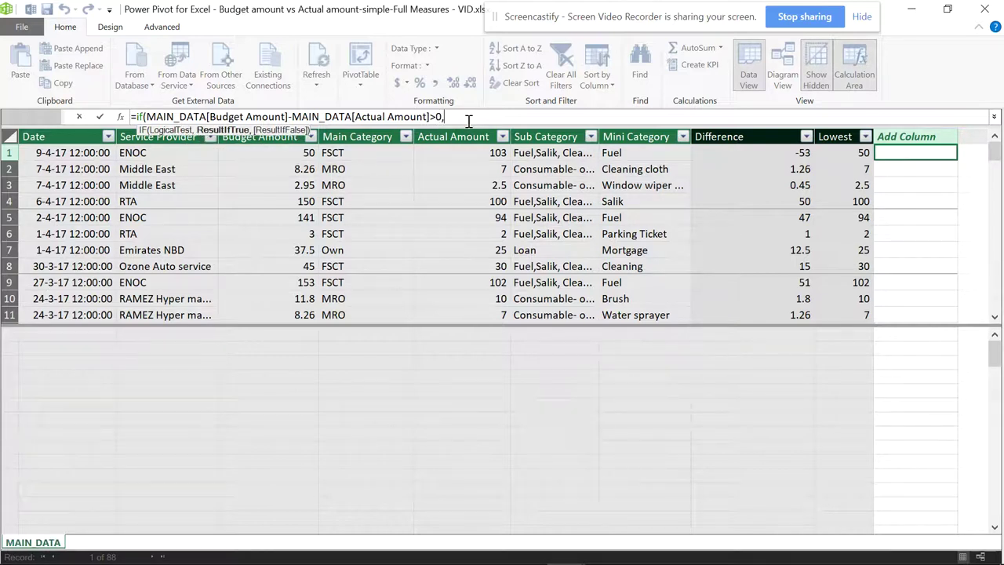
{"action": "type", "text": ",\"Excess"}
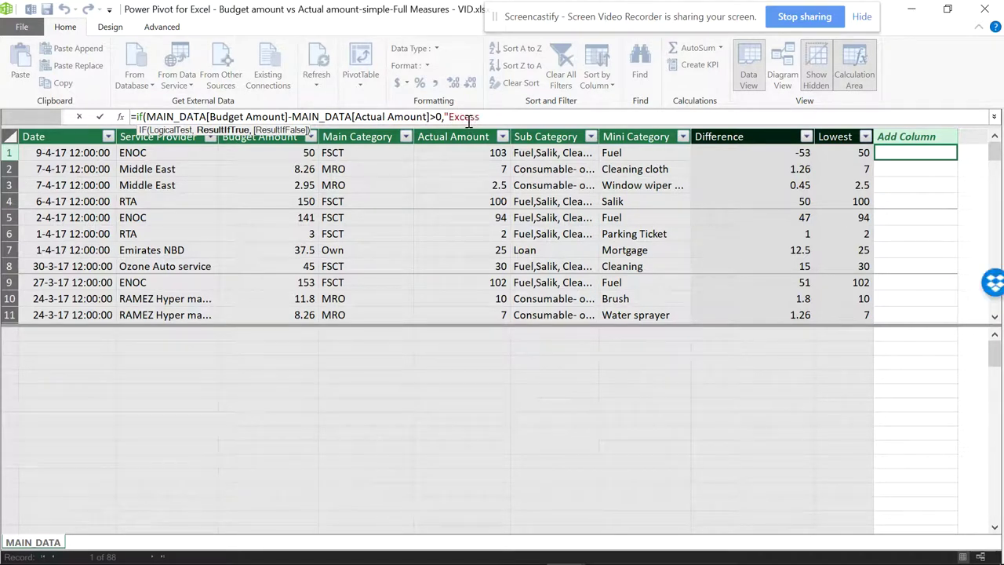
{"action": "type", "text": "\""}
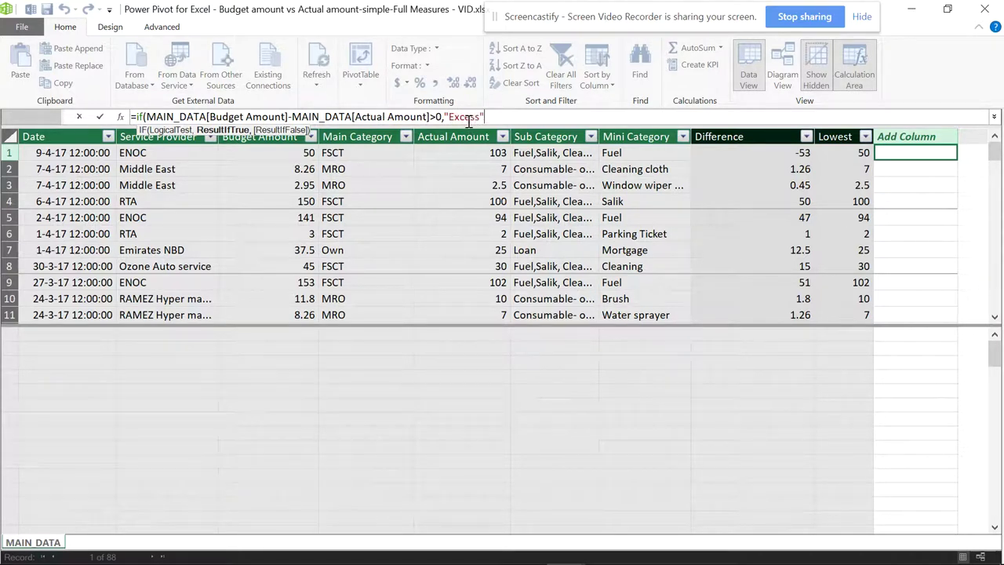
{"action": "type", "text": ",De"}
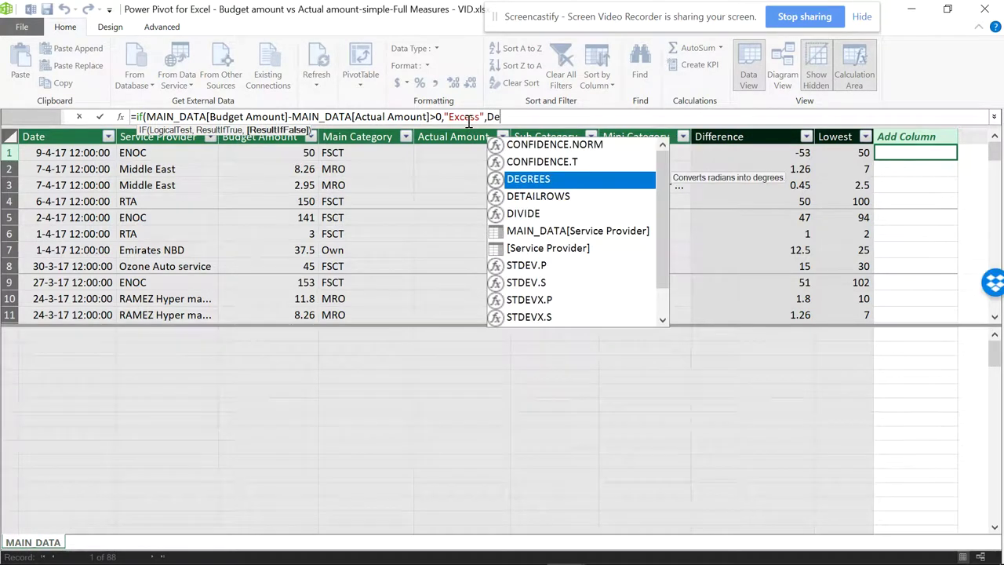
{"action": "type", "text": "fecit"}
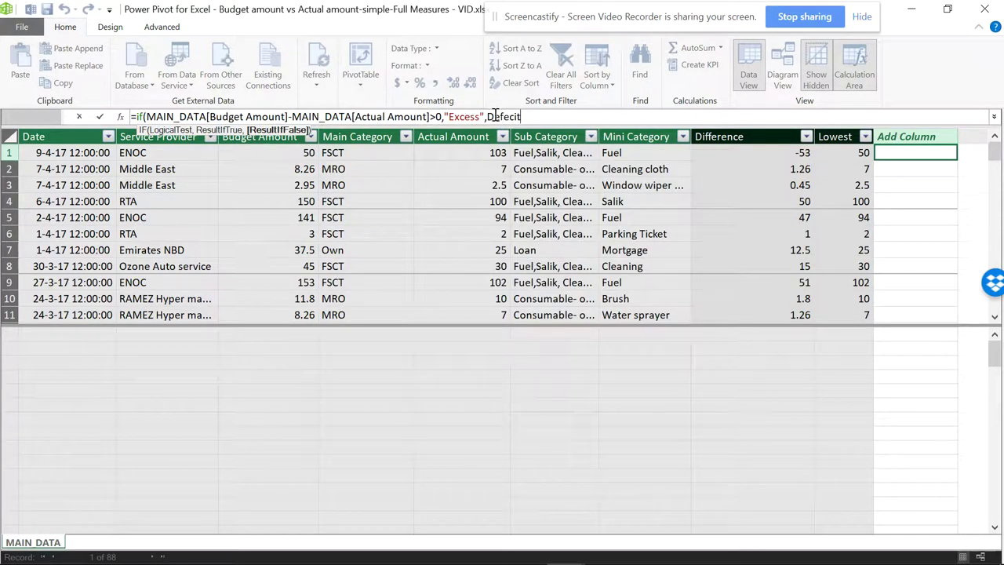
{"action": "left_click", "coordinate": [488, 116]}
{"action": "type", "text": "\""}
{"action": "left_click", "coordinate": [537, 116]}
{"action": "type", "text": "\")"}
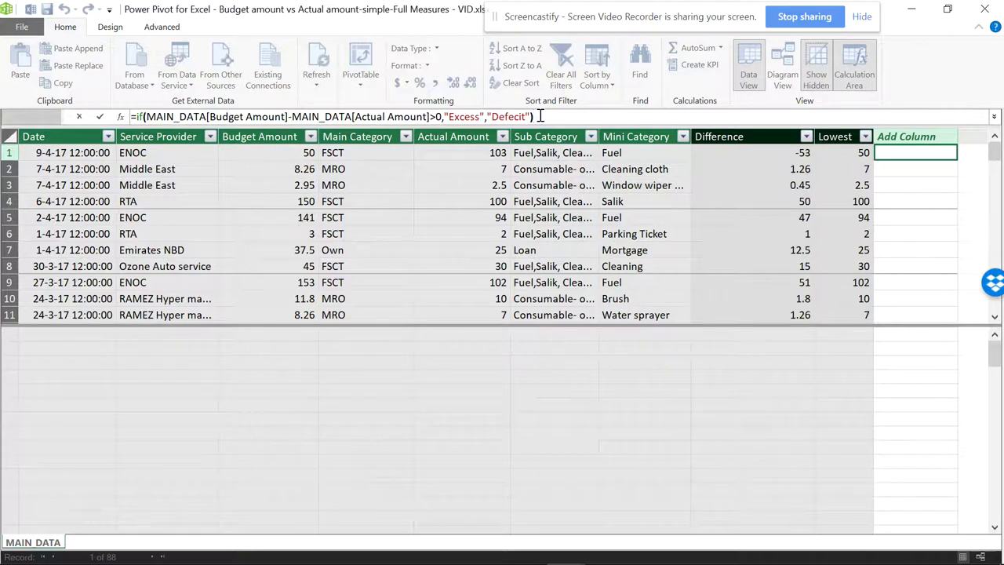
{"action": "key", "text": "Return"}
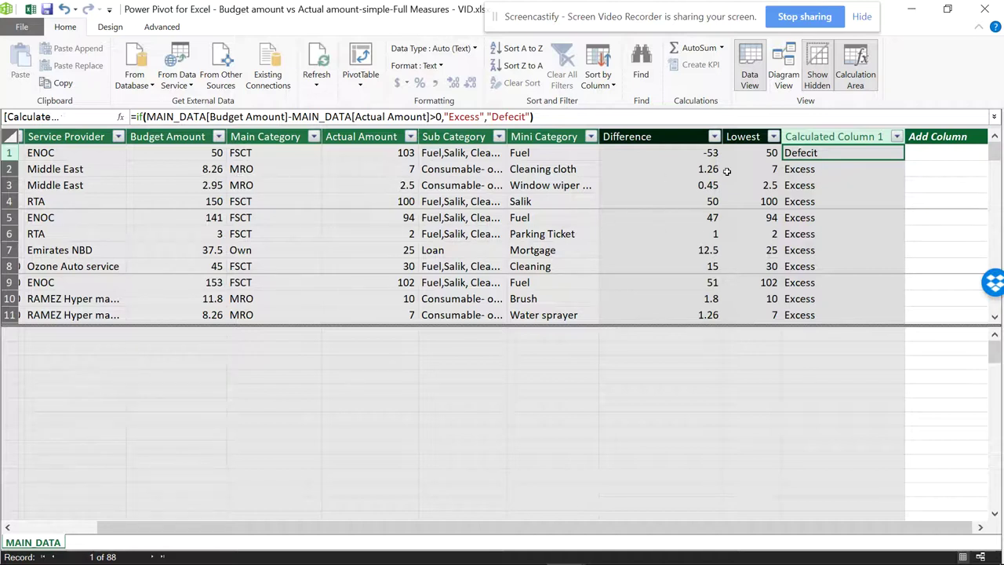
- Check the Excess and Defecit labels against the Difference values and rename the label column Defecit/Excess
{"action": "left_click", "coordinate": [700, 169]}
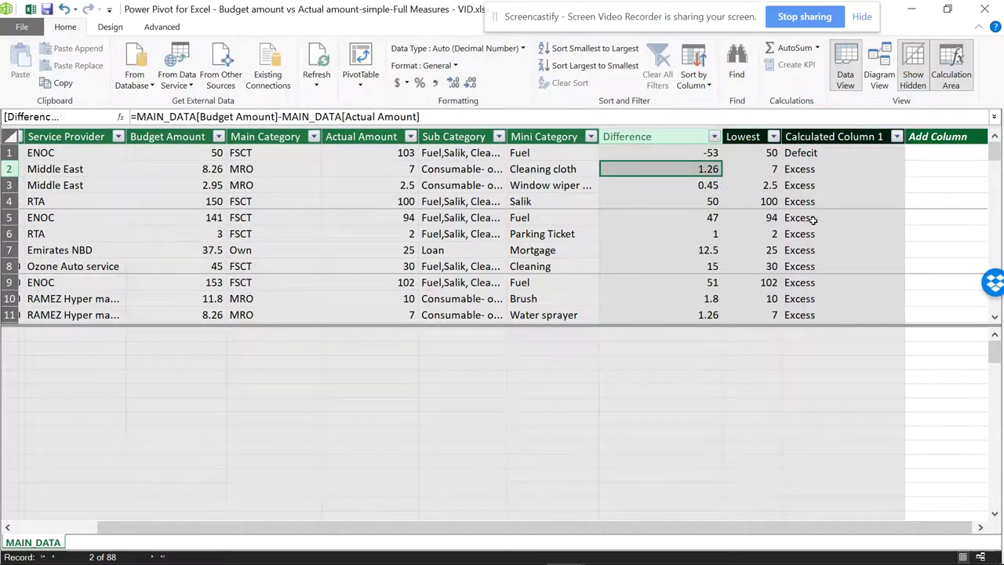
{"action": "scroll", "coordinate": [813, 219], "scroll_direction": "down", "scroll_amount": 3}
{"action": "scroll", "coordinate": [813, 220], "scroll_direction": "down", "scroll_amount": 5}
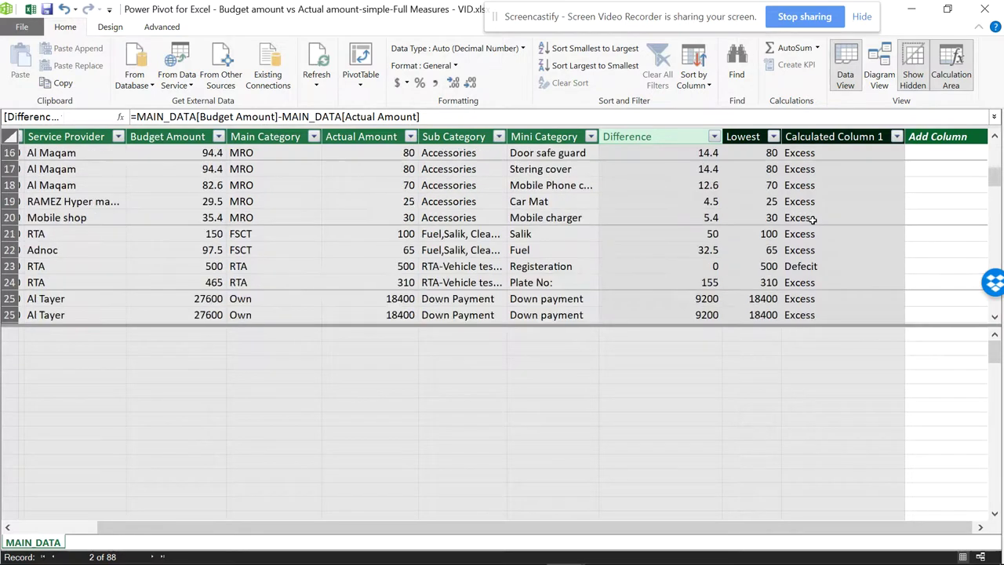
{"action": "scroll", "coordinate": [812, 220], "scroll_direction": "up", "scroll_amount": 8}
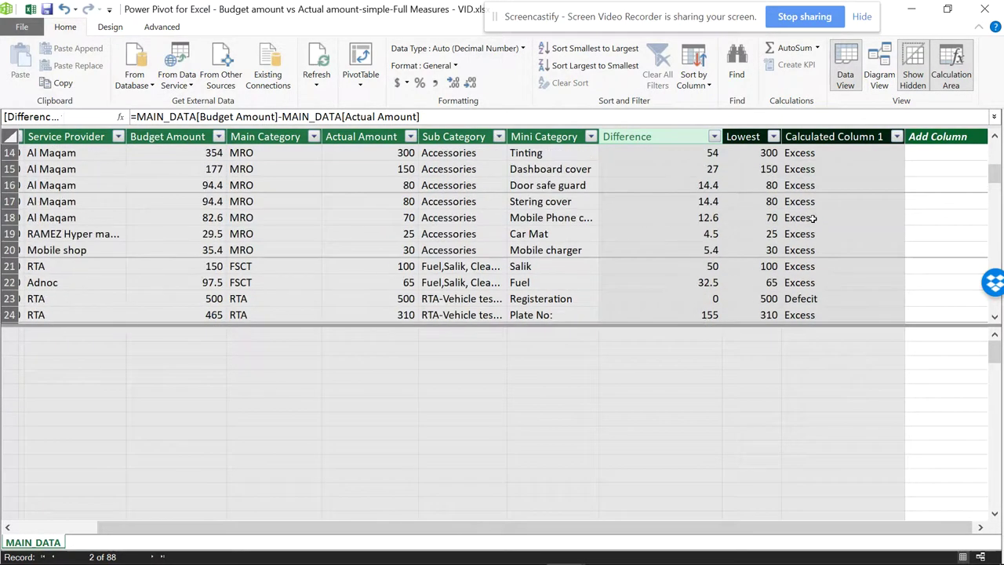
{"action": "double_click", "coordinate": [821, 138]}
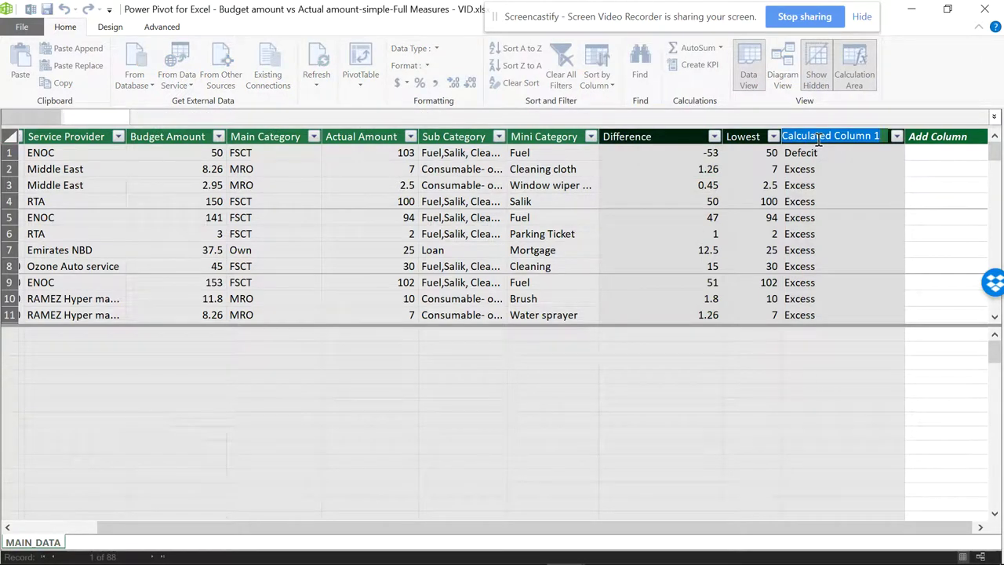
{"action": "type", "text": "Re"}
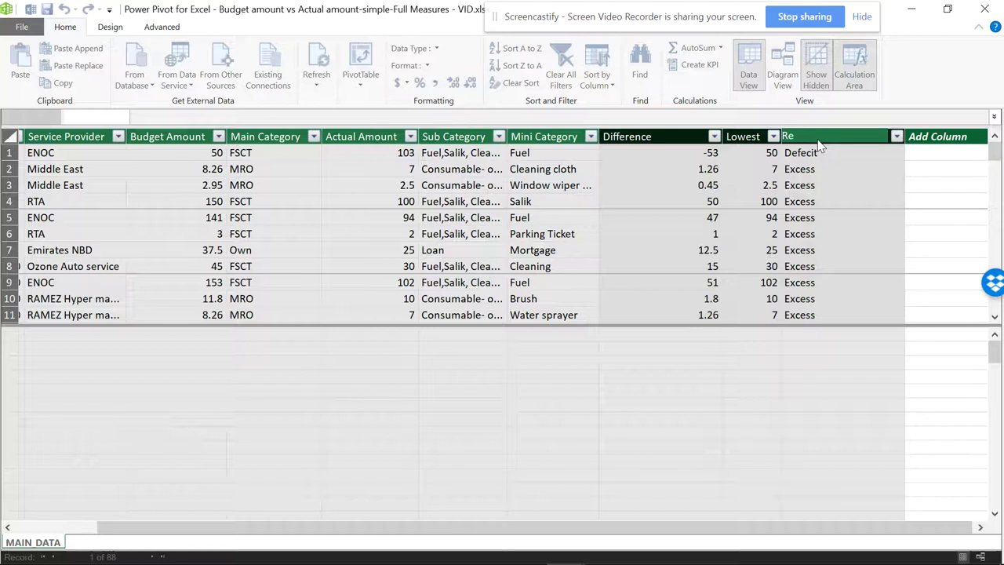
{"action": "key", "text": "BackSpace"}
{"action": "key", "text": "BackSpace"}
{"action": "type", "text": "E"}
{"action": "key", "text": "BackSpace"}
{"action": "type", "text": "Defecit/Excess"}
{"action": "key", "text": "Return"}
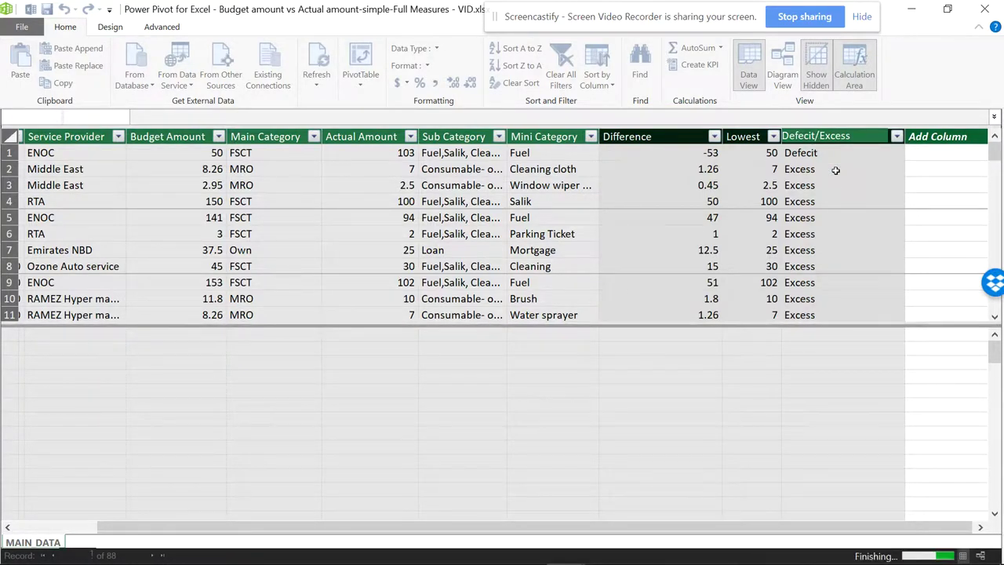
{"action": "left_click", "coordinate": [836, 170]}
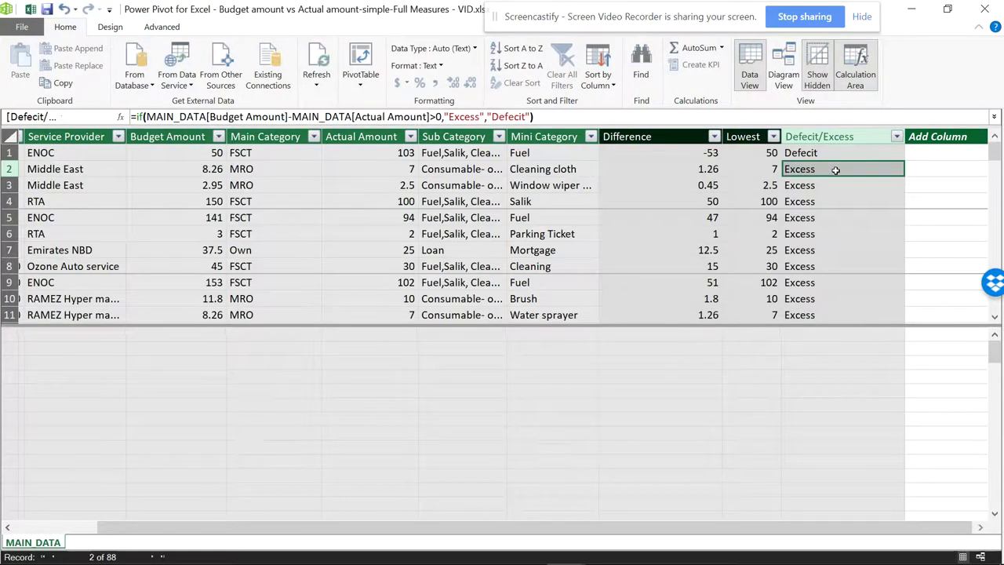
- Start a new calculated column with an IF formula that tests whether MAIN_DATA[Budget Amount]-MAIN_DATA[Actual Amount]>0
{"action": "left_click", "coordinate": [933, 137]}
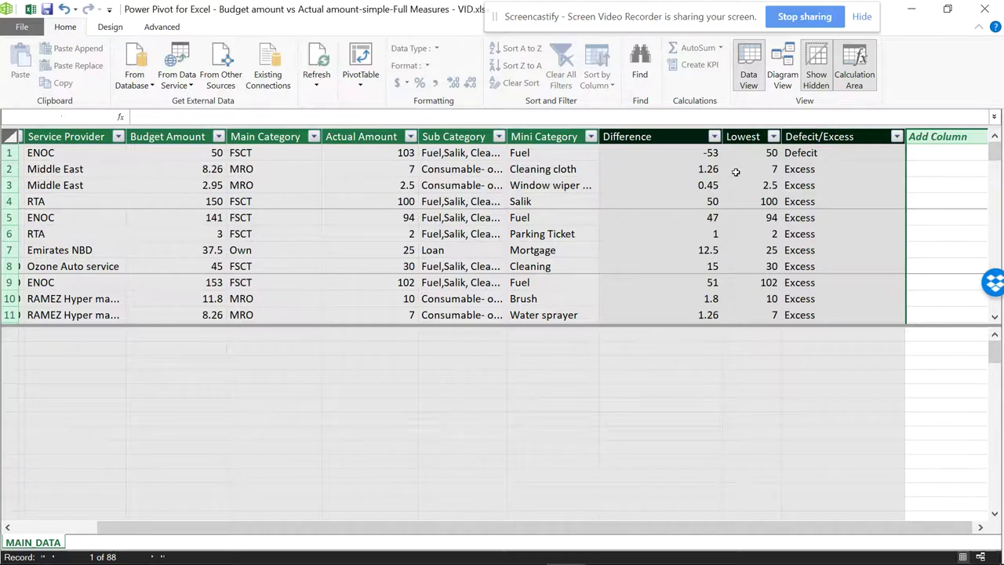
{"action": "left_click", "coordinate": [920, 152]}
{"action": "type", "text": "="}
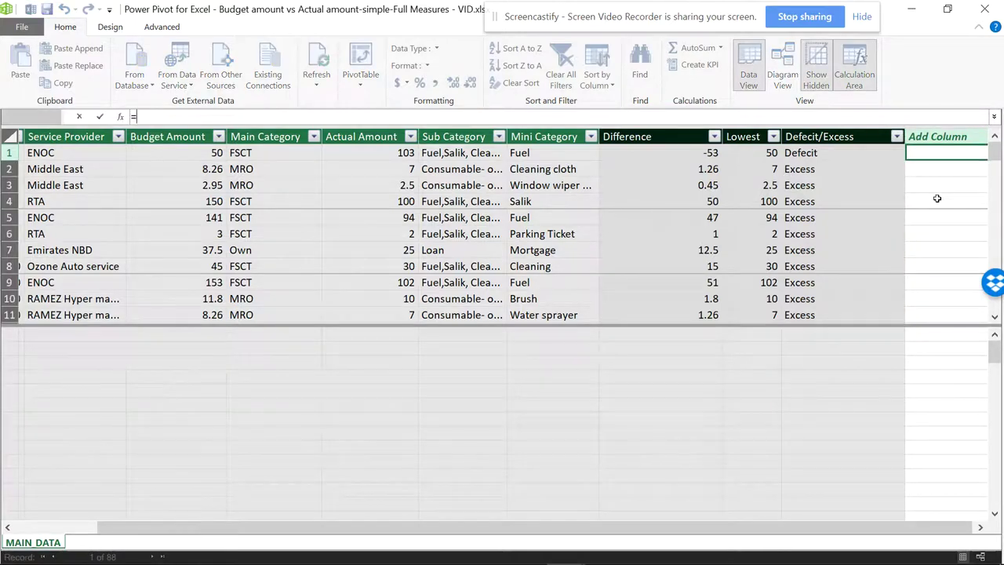
{"action": "type", "text": "if"}
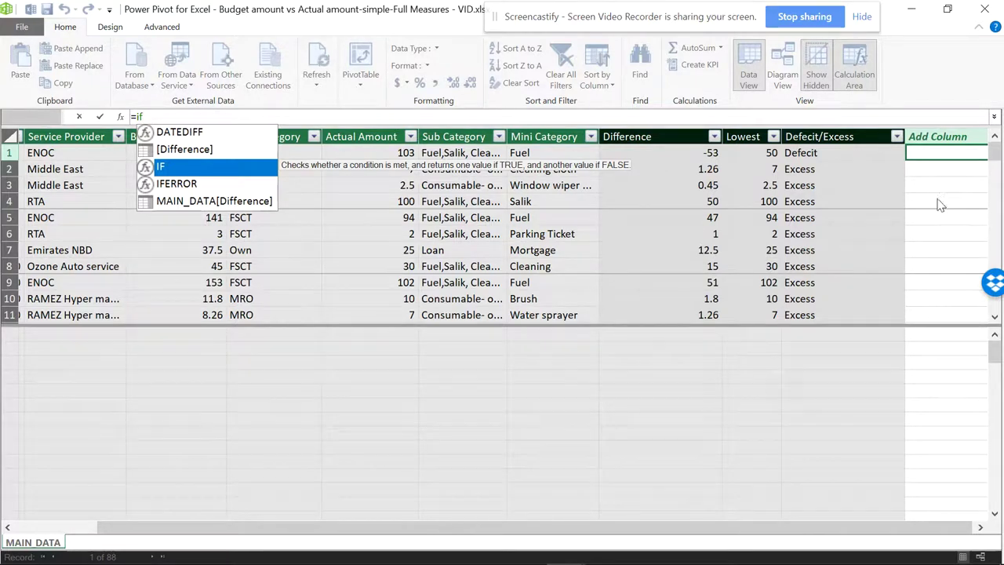
{"action": "type", "text": "("}
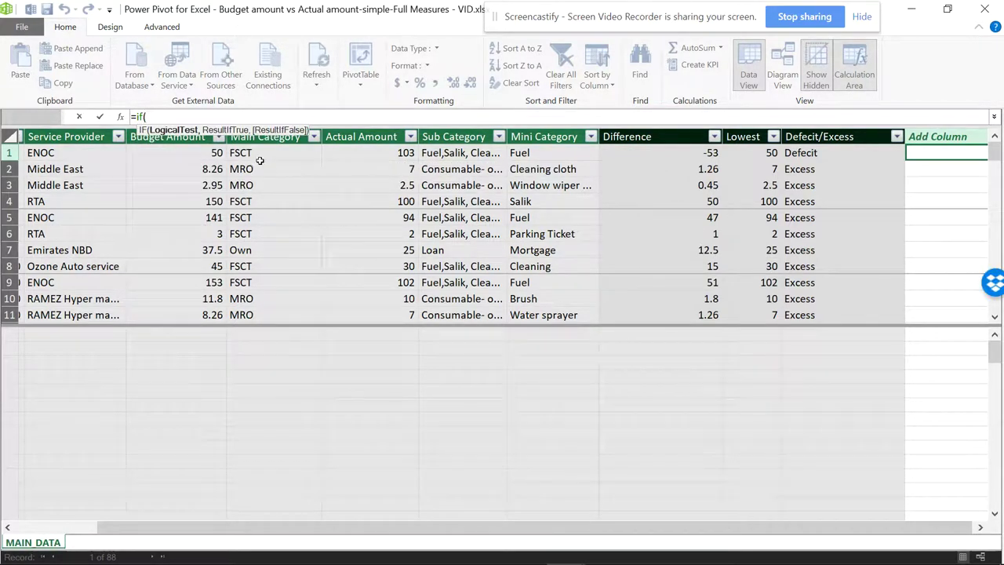
{"action": "left_click", "coordinate": [204, 153]}
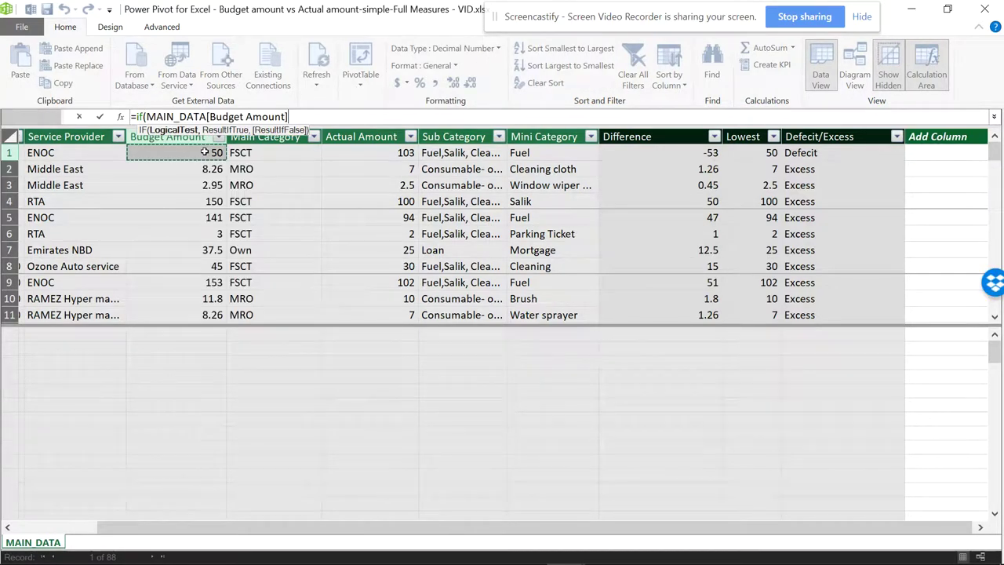
{"action": "type", "text": "-"}
{"action": "left_click", "coordinate": [376, 154]}
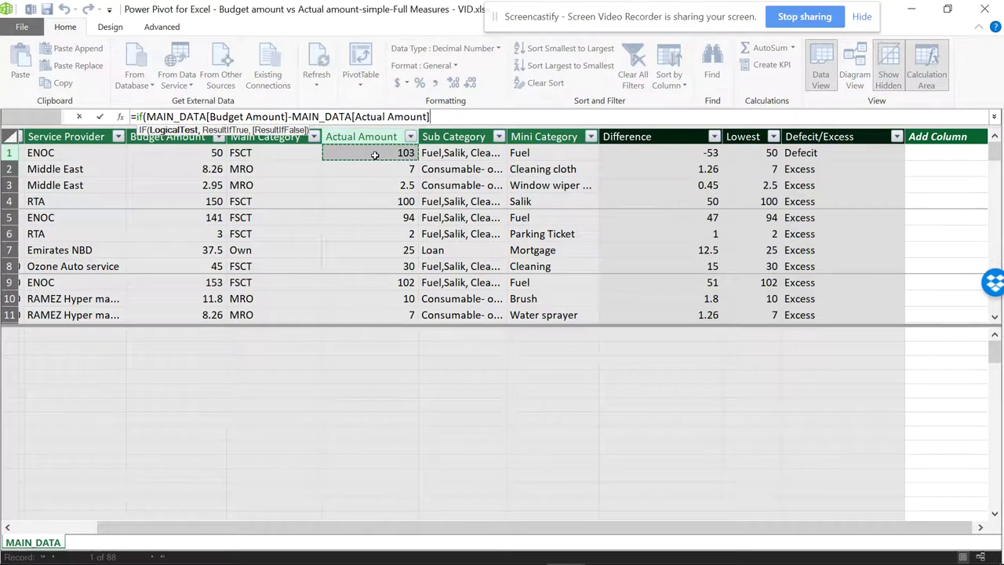
{"action": "type", "text": ">0"}
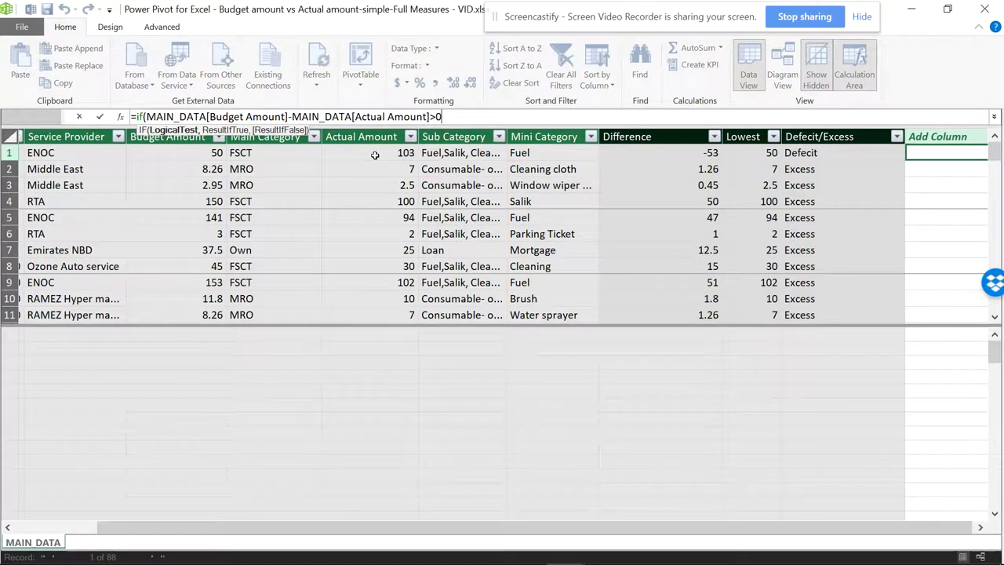
{"action": "type", "text": ","}
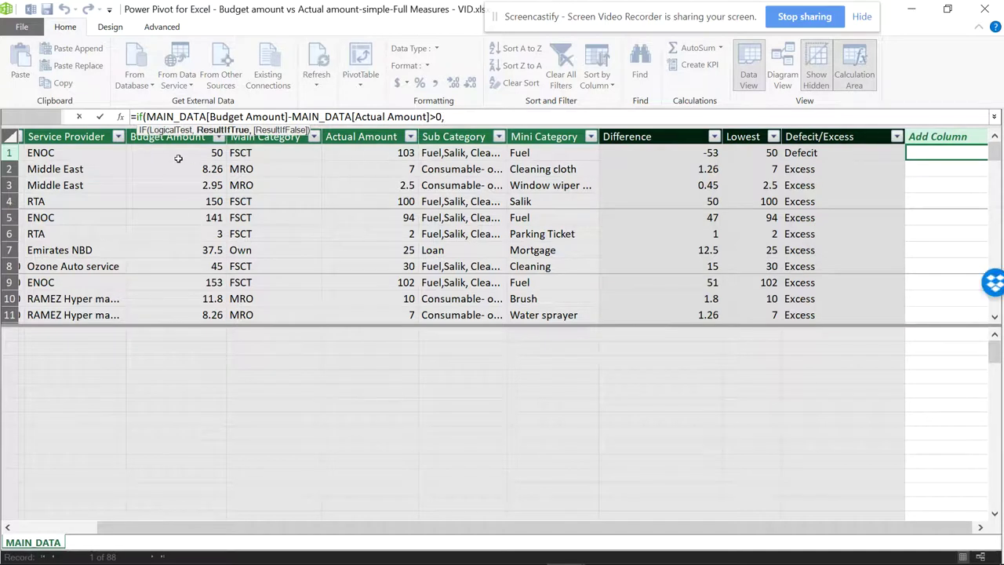
- Complete the IF formula with MAIN_DATA[Actual Amount]*14/100+MAIN_DATA[Actual Amount] as the true result and 0 as the false result
{"action": "left_click", "coordinate": [383, 153]}
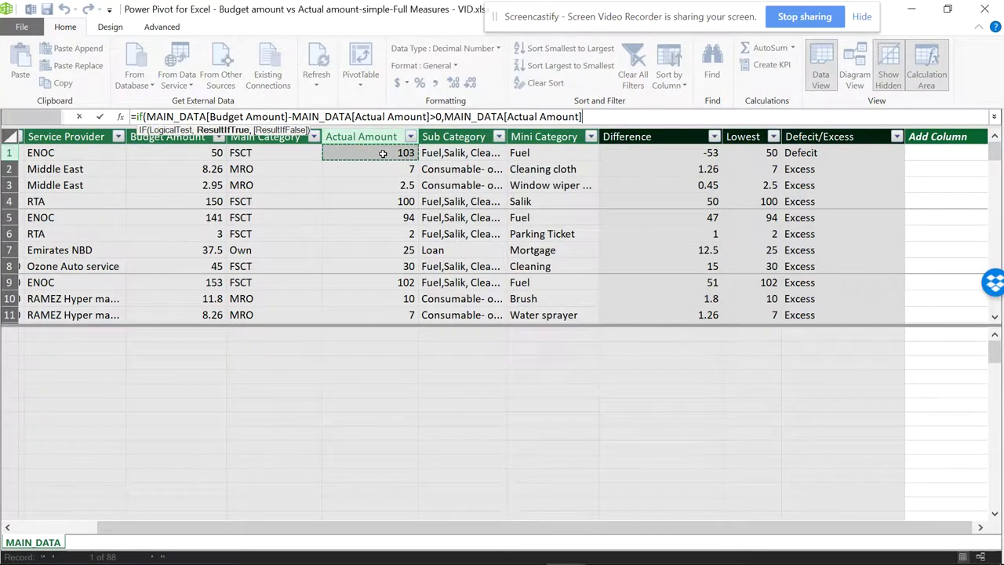
{"action": "type", "text": "8"}
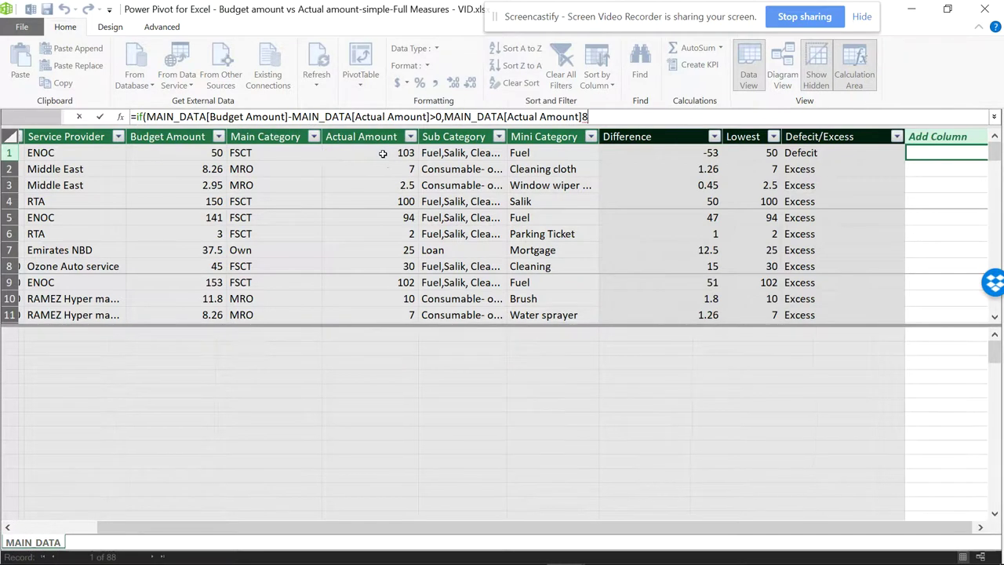
{"action": "type", "text": "14"}
{"action": "key", "text": "BackSpace"}
{"action": "key", "text": "BackSpace"}
{"action": "key", "text": "BackSpace"}
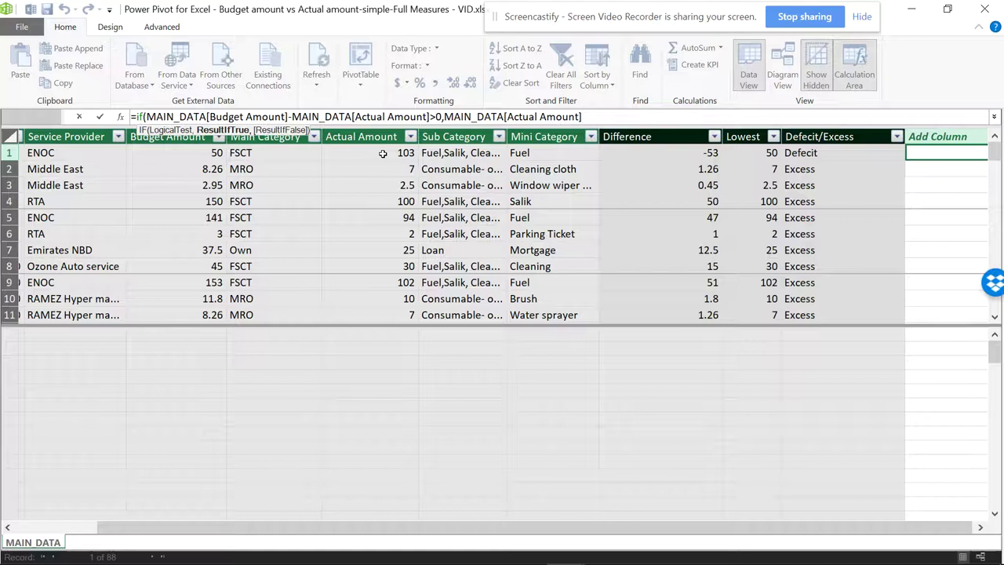
{"action": "type", "text": "5"}
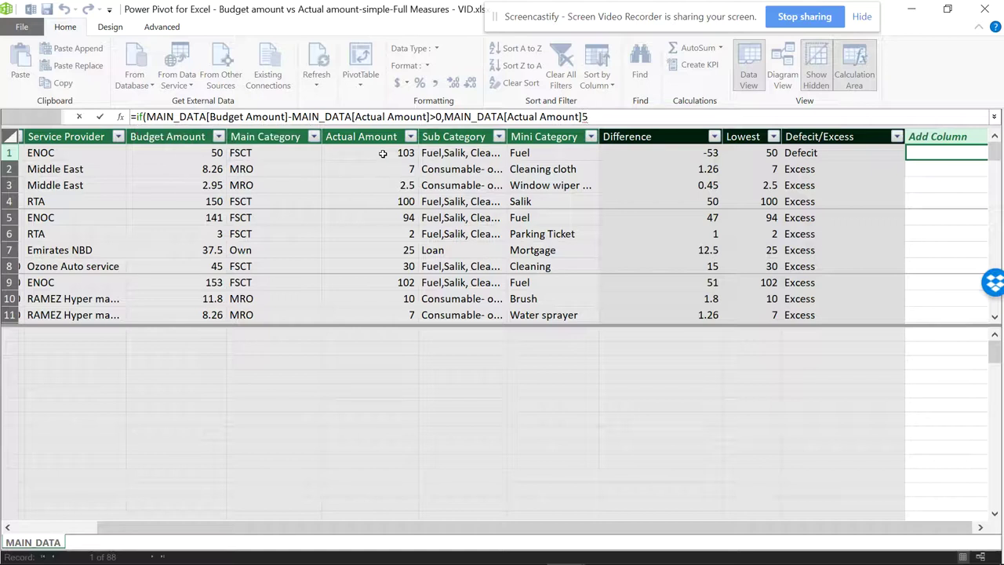
{"action": "key", "text": "BackSpace"}
{"action": "type", "text": "*"}
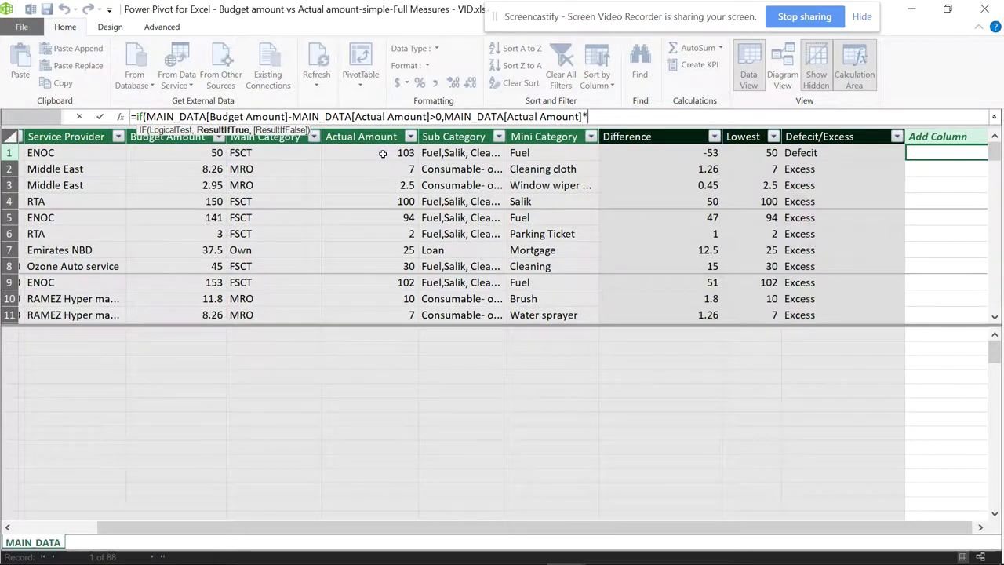
{"action": "type", "text": "14"}
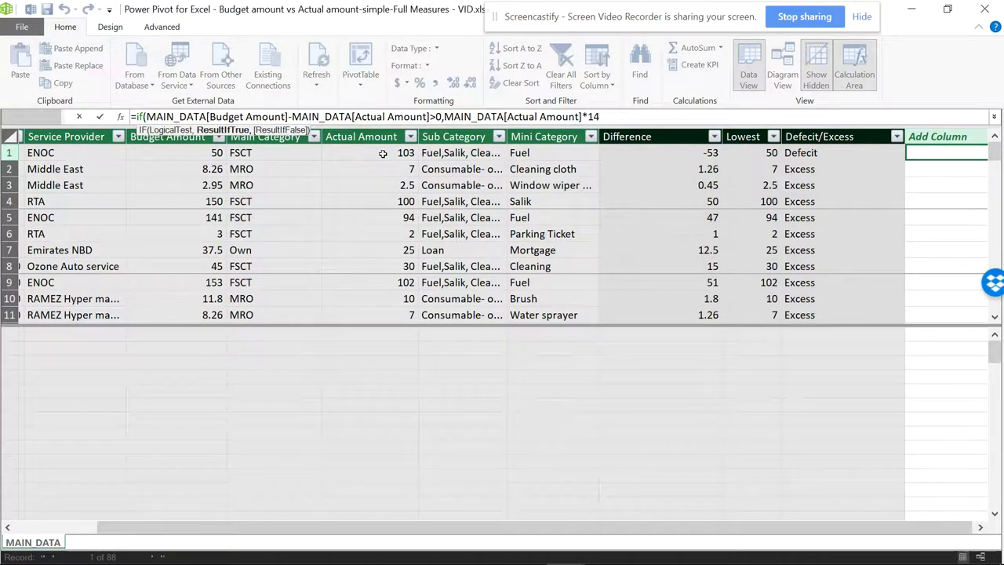
{"action": "type", "text": "/"}
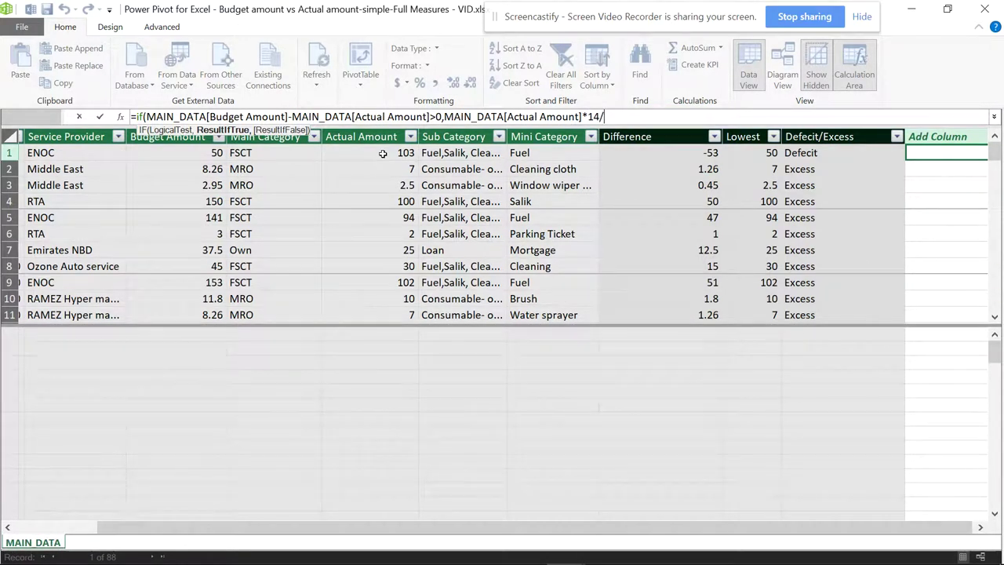
{"action": "type", "text": "100"}
{"action": "type", "text": "+"}
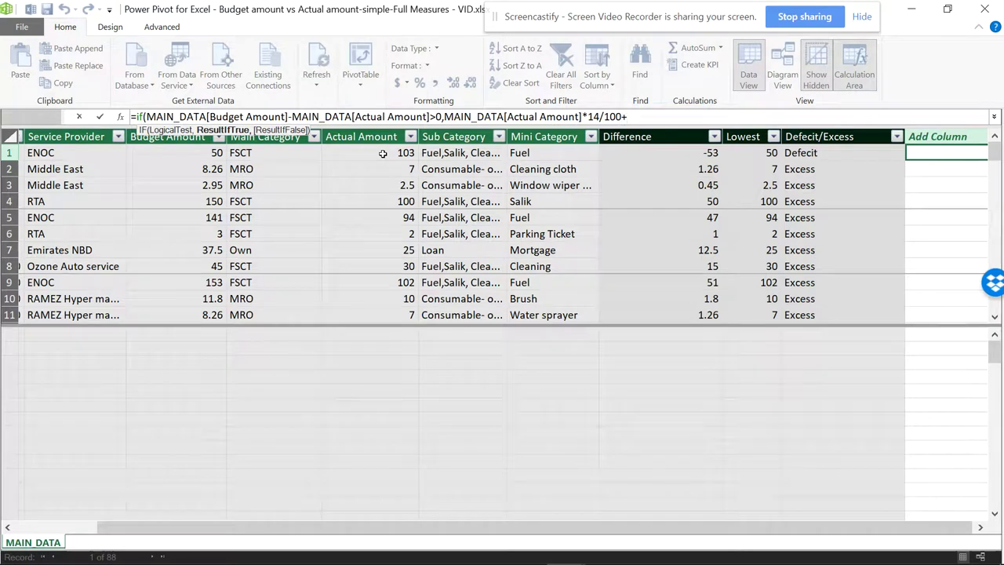
{"action": "left_click", "coordinate": [385, 152]}
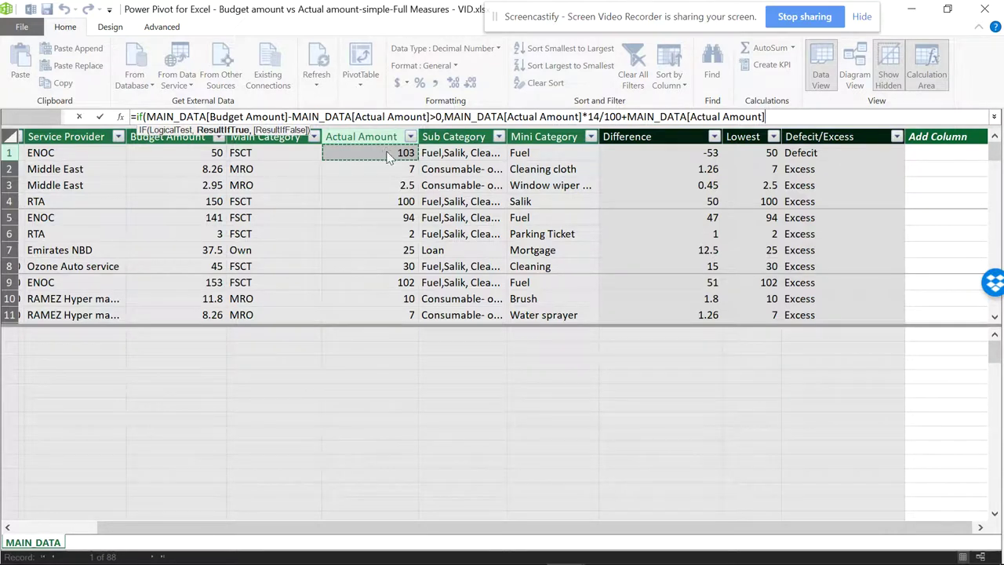
{"action": "type", "text": ","}
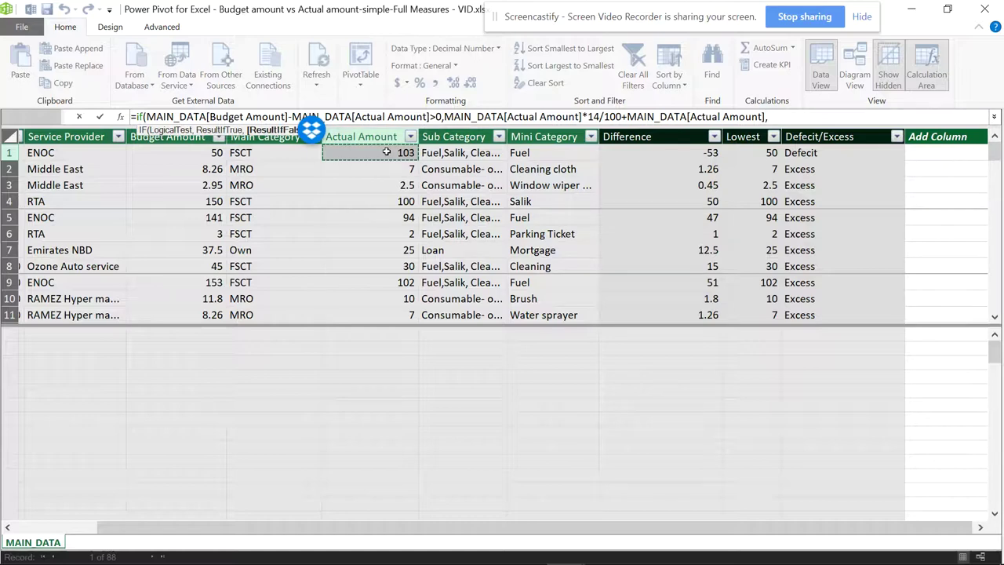
{"action": "type", "text": "0)"}
{"action": "key", "text": "Return"}
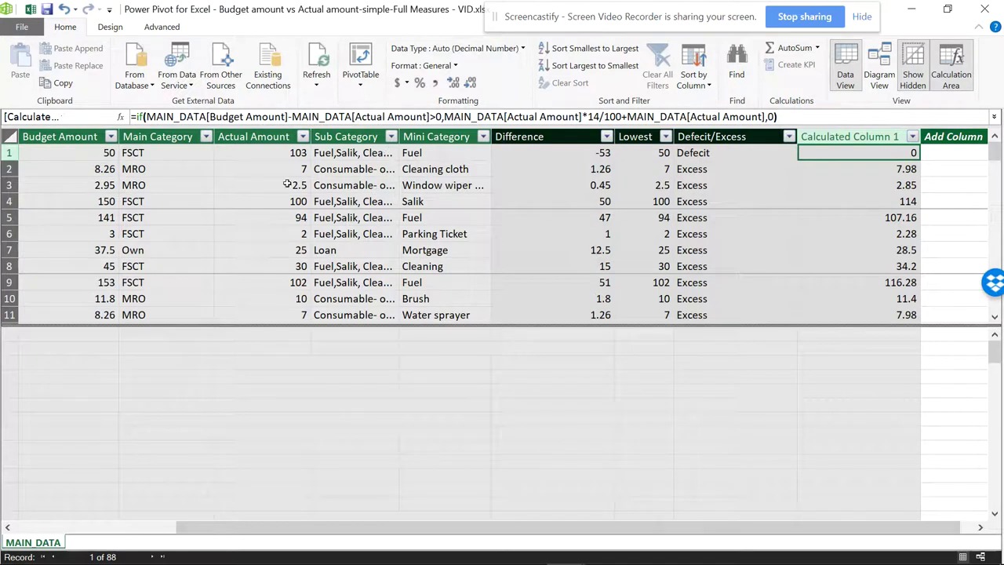
- Rename the new calculated column Markup and review its values down the table
{"action": "double_click", "coordinate": [845, 135]}
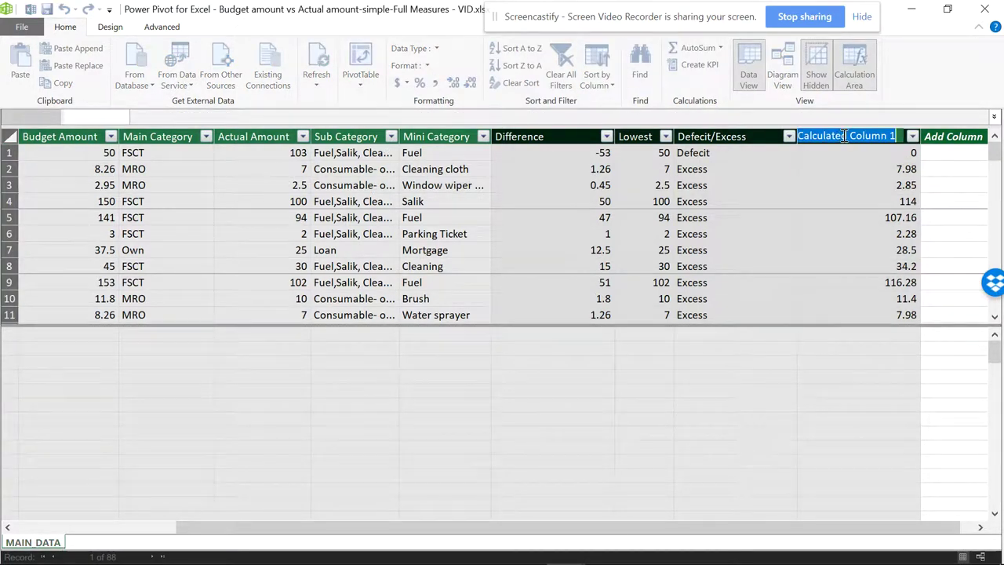
{"action": "type", "text": "Markup"}
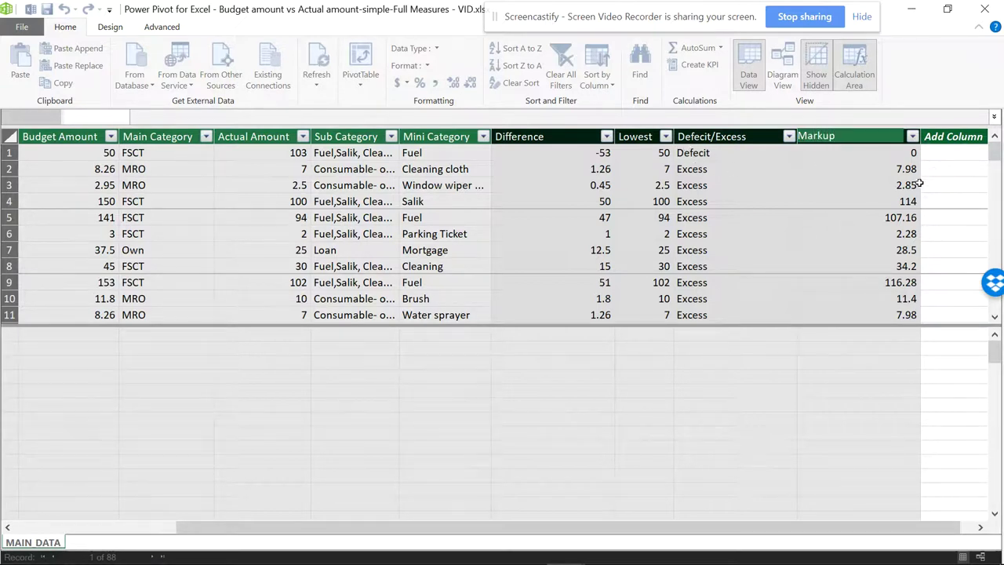
{"action": "key", "text": "Return"}
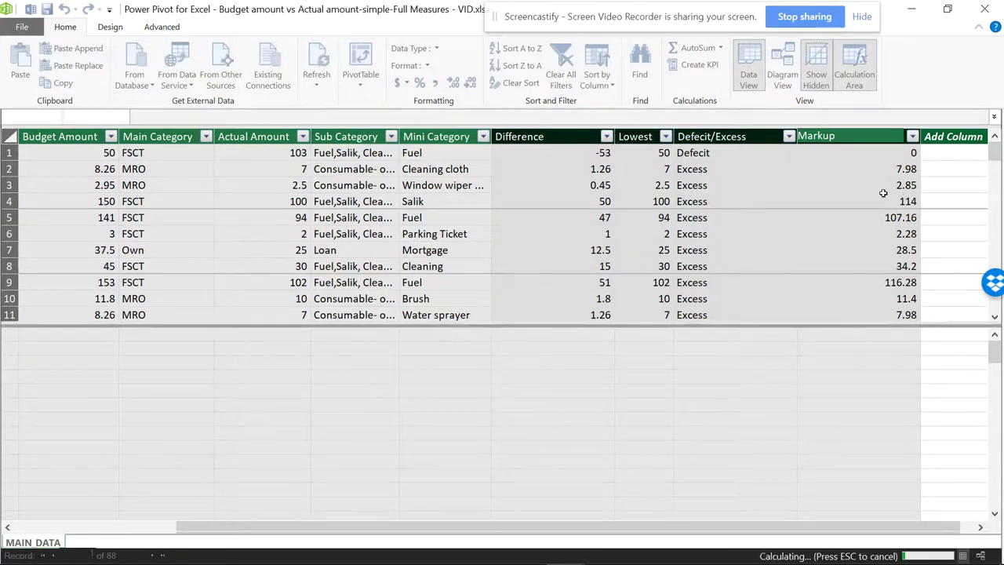
{"action": "scroll", "coordinate": [884, 193], "scroll_direction": "down", "scroll_amount": 3}
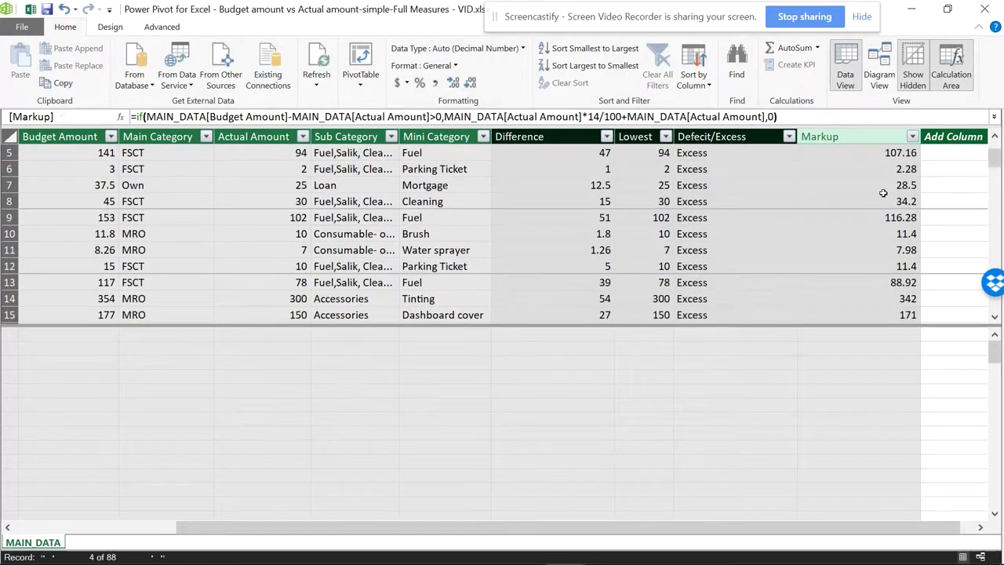
{"action": "scroll", "coordinate": [884, 193], "scroll_direction": "down", "scroll_amount": 2}
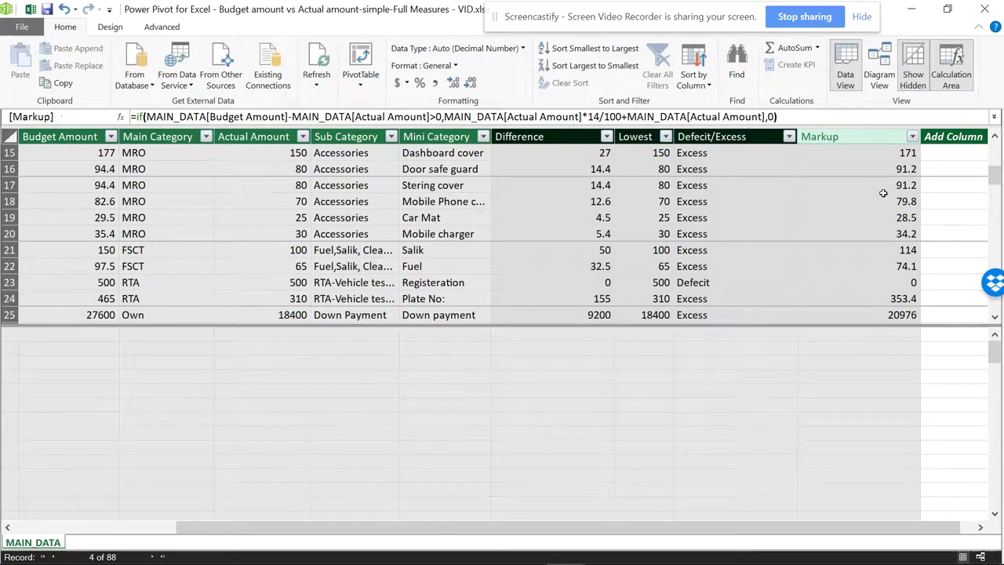
{"action": "scroll", "coordinate": [839, 224], "scroll_direction": "up", "scroll_amount": 3}
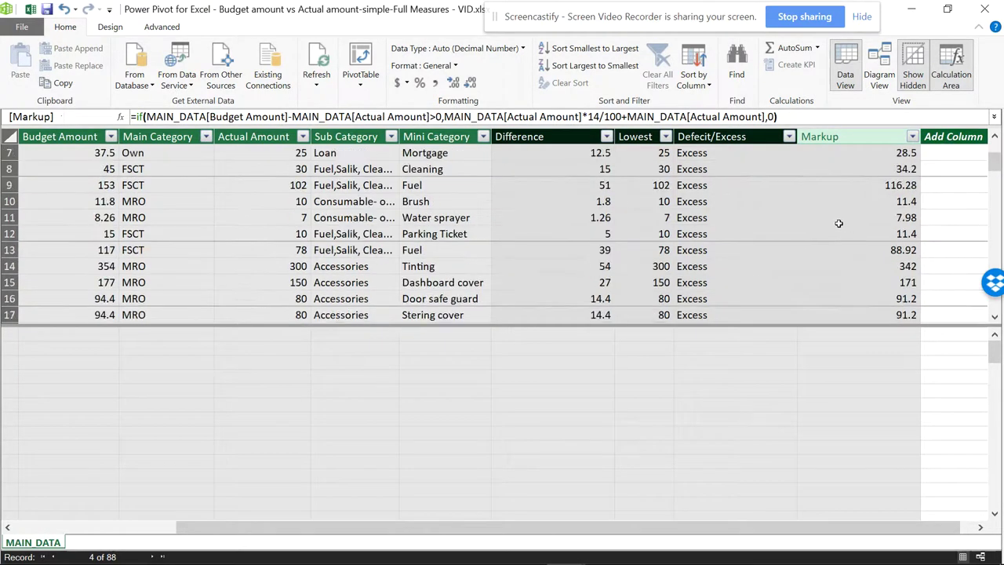
{"action": "scroll", "coordinate": [839, 224], "scroll_direction": "up", "scroll_amount": 3}
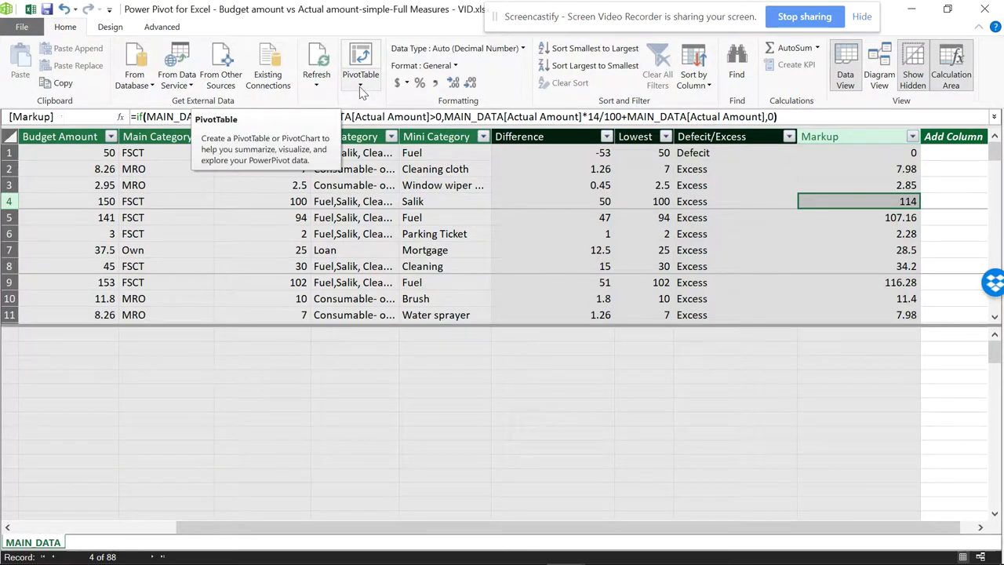
- Create a flattened PivotTable from the data model on a new worksheet
{"action": "left_click", "coordinate": [361, 87]}
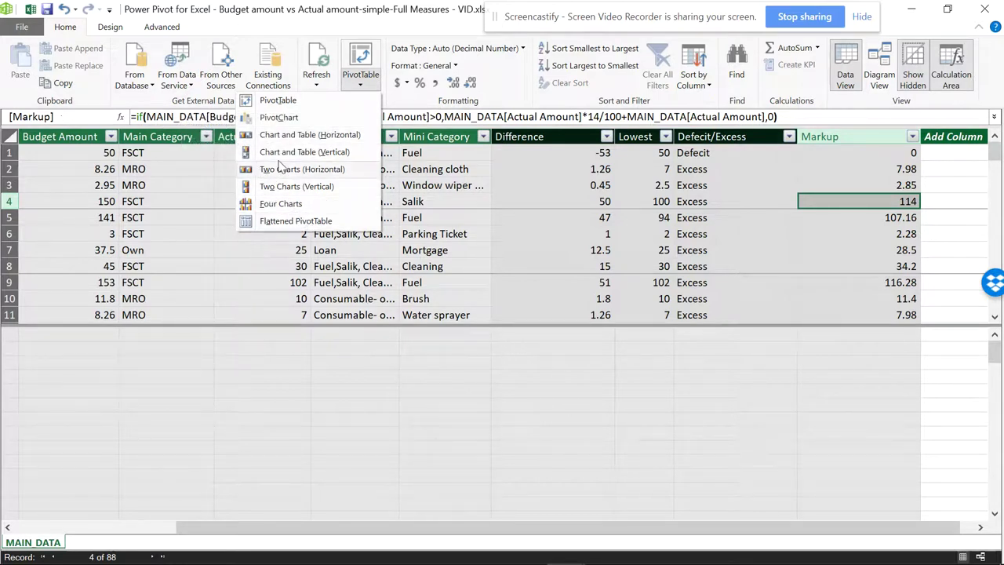
{"action": "left_click", "coordinate": [276, 223]}
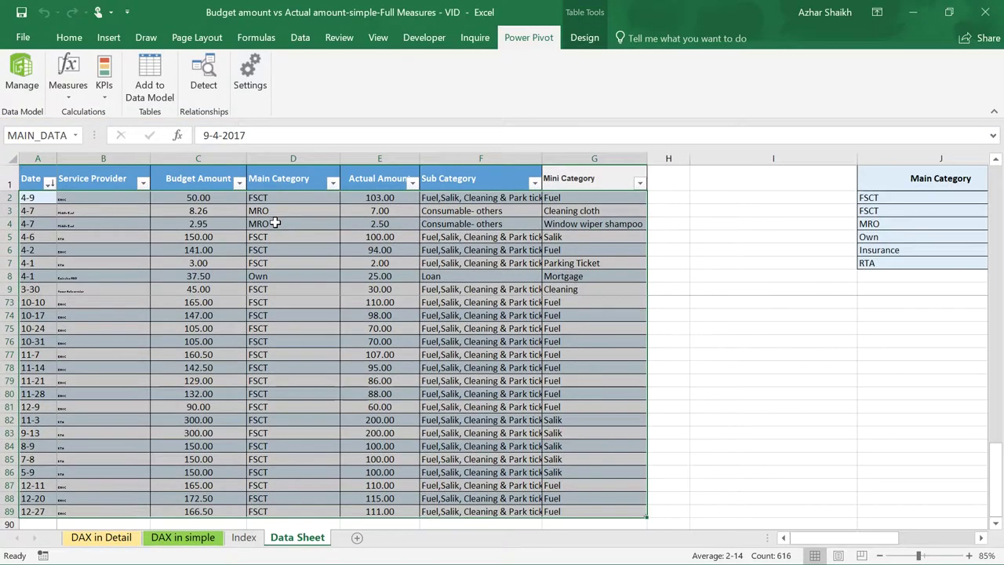
{"action": "left_click", "coordinate": [588, 324]}
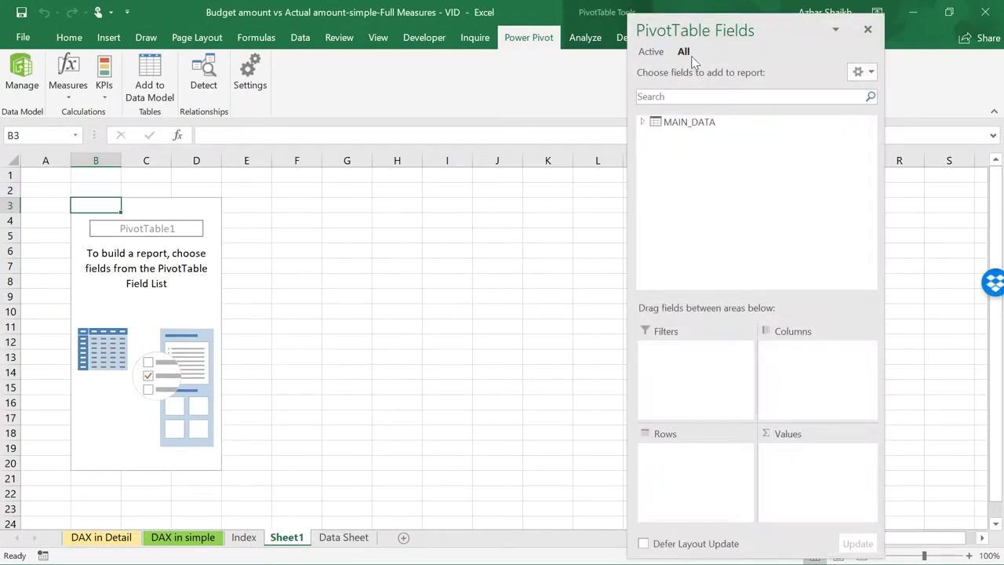
- Reposition and enlarge the PivotTable field list, and expand the MAIN_DATA table to show its fields down to Markup
{"action": "left_click_drag", "start_coordinate": [755, 35], "coordinate": [721, 4]}
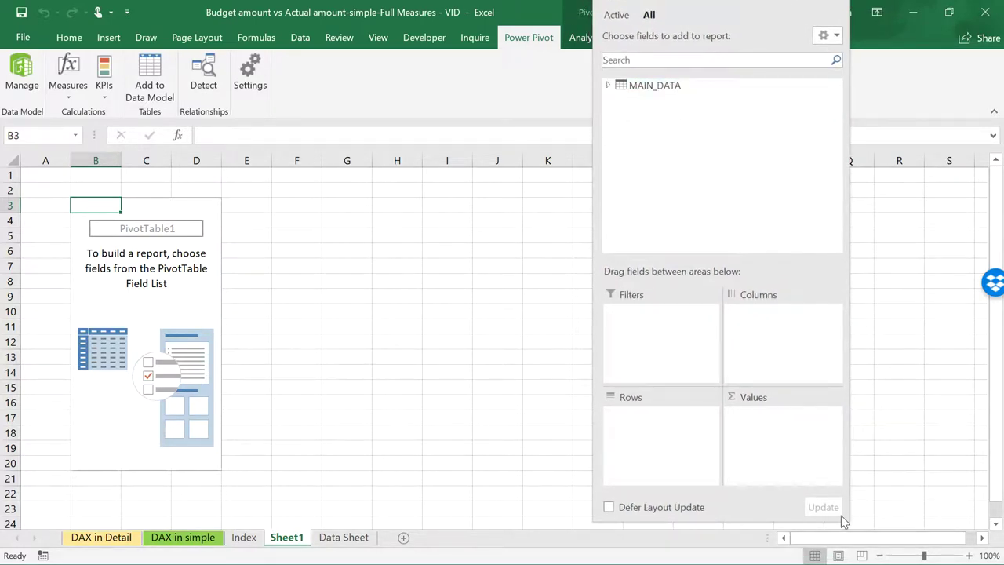
{"action": "left_click_drag", "start_coordinate": [849, 521], "coordinate": [925, 558]}
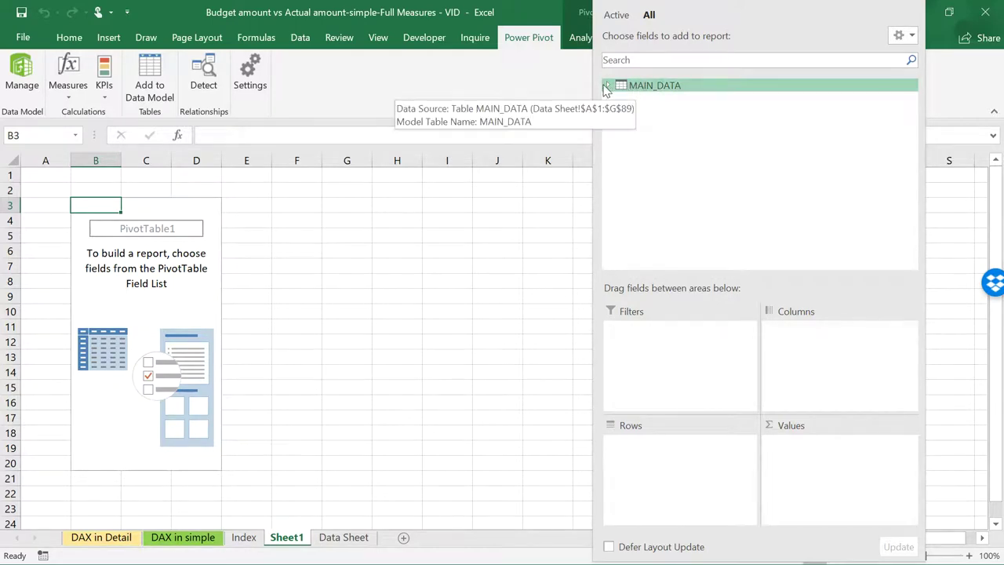
{"action": "left_click", "coordinate": [610, 85]}
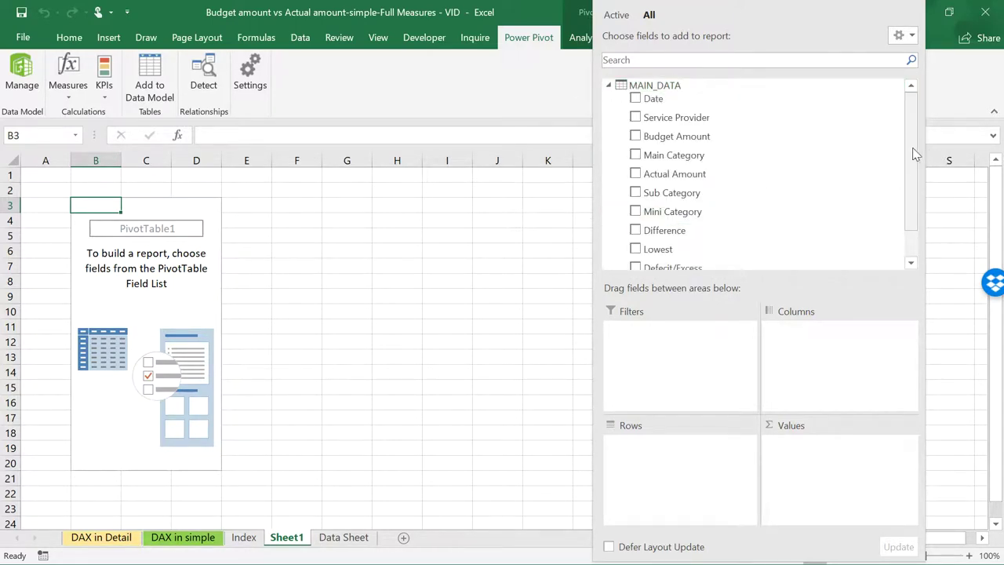
{"action": "left_click", "coordinate": [911, 36]}
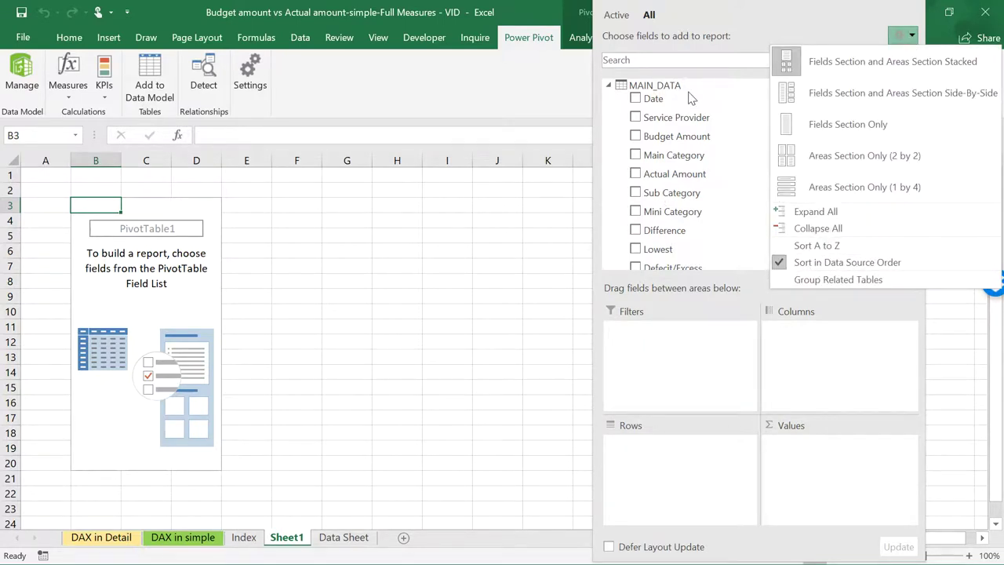
{"action": "left_click", "coordinate": [729, 132]}
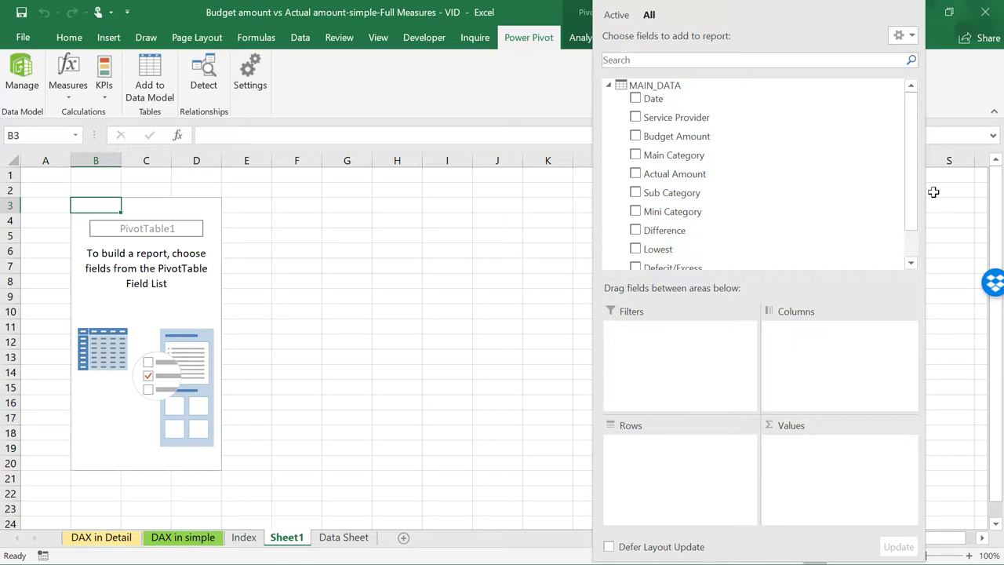
{"action": "scroll", "coordinate": [863, 196], "scroll_direction": "down", "scroll_amount": 2}
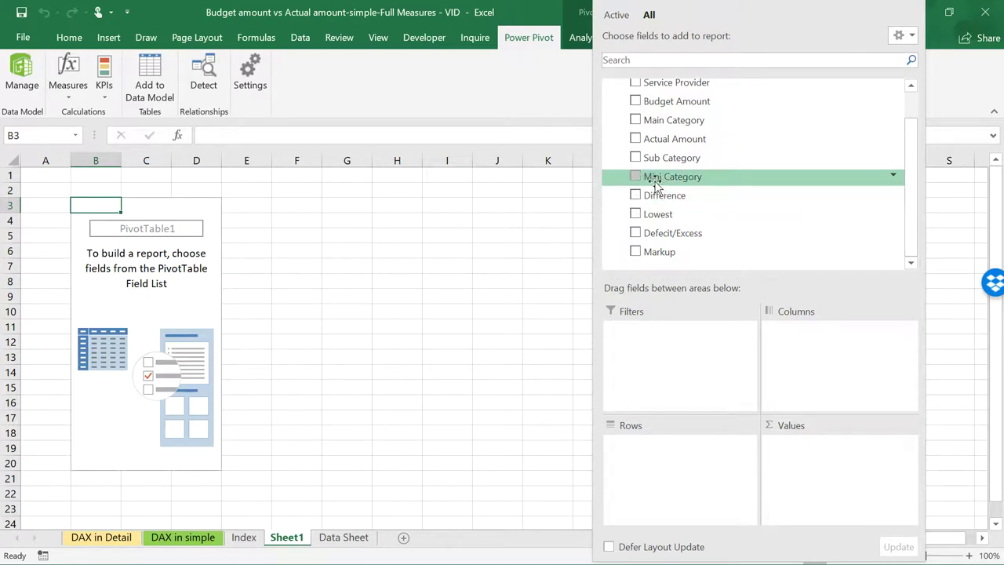
- Add Defecit/Excess to the PivotTable rows, and add Difference, Markup and Lowest as summed values
{"action": "left_click", "coordinate": [635, 234]}
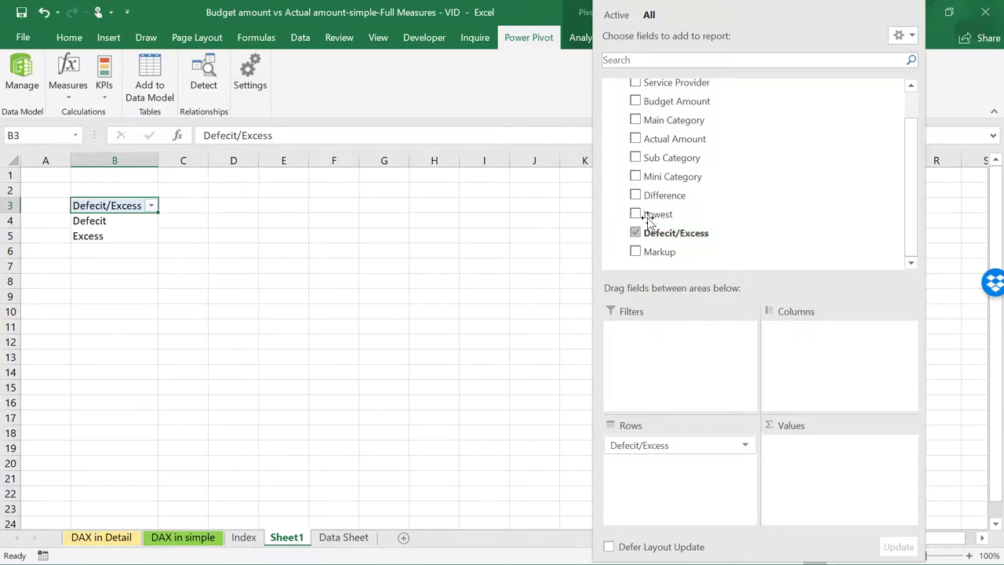
{"action": "left_click", "coordinate": [636, 196]}
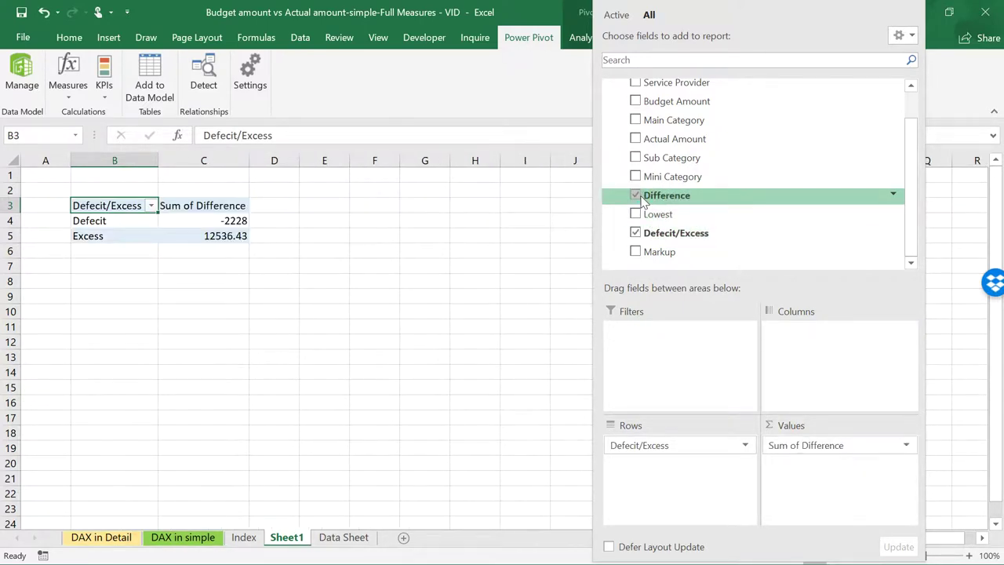
{"action": "left_click", "coordinate": [642, 255]}
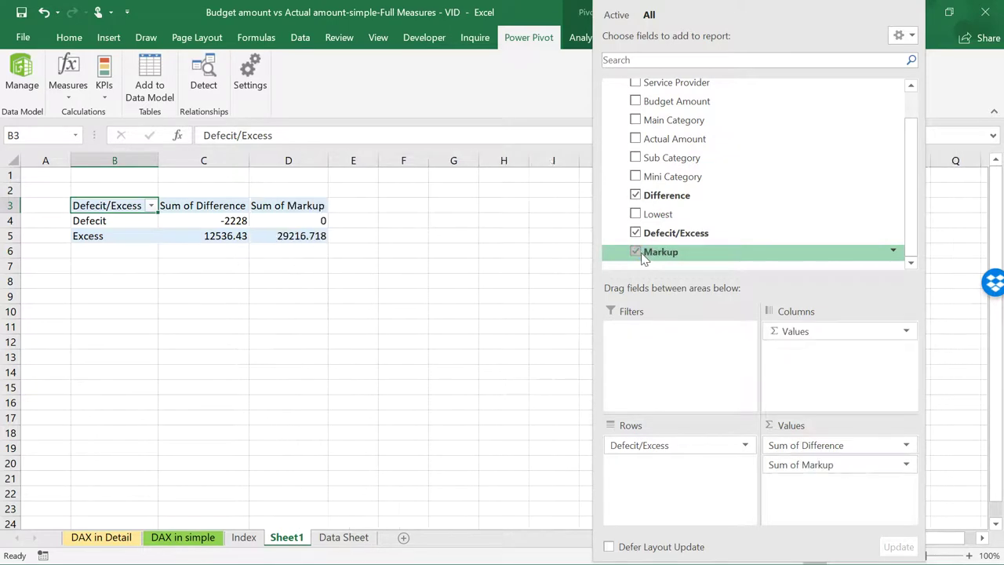
{"action": "left_click", "coordinate": [642, 217]}
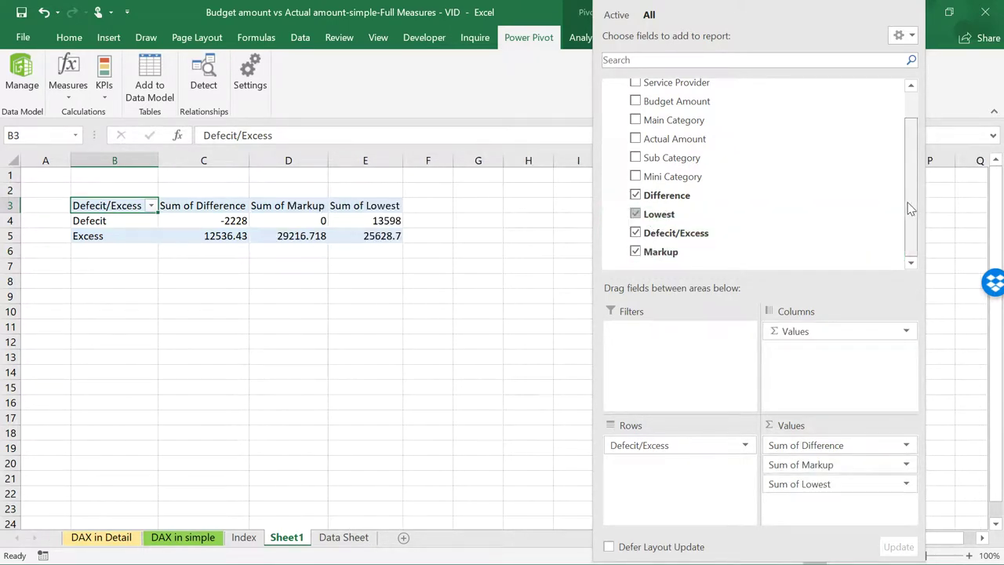
- Add Main Category to the PivotTable rows, placed above Defecit/Excess
{"action": "left_click_drag", "start_coordinate": [908, 206], "coordinate": [913, 163]}
{"action": "left_click_drag", "start_coordinate": [706, 155], "coordinate": [676, 500]}
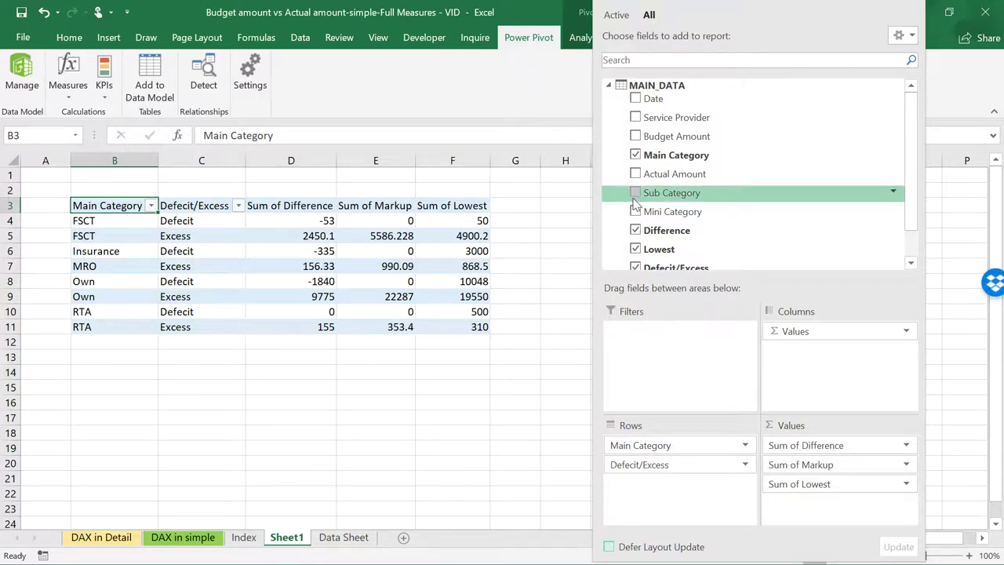
{"action": "left_click_drag", "start_coordinate": [913, 122], "coordinate": [912, 176]}
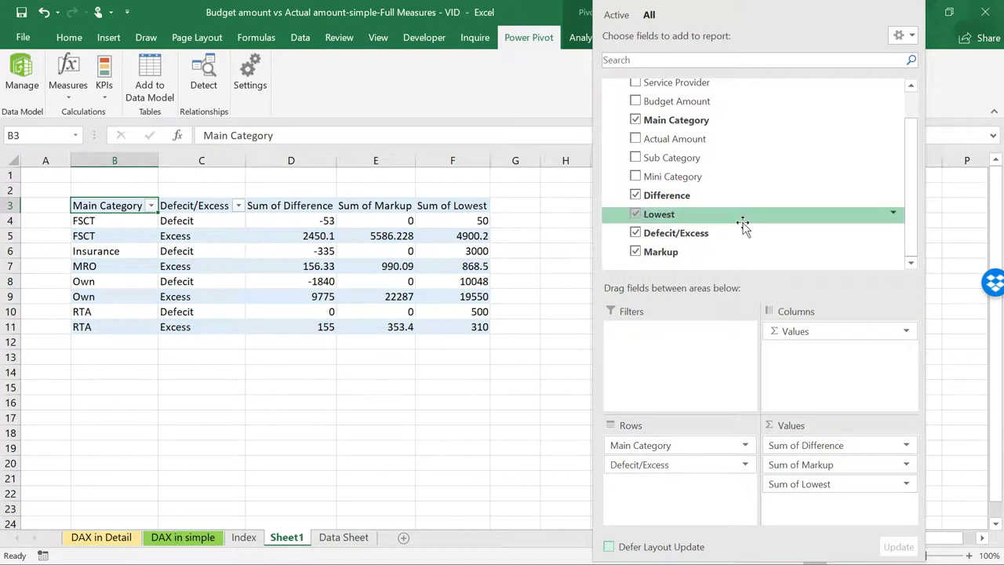
{"action": "left_click", "coordinate": [68, 85]}
{"action": "left_click", "coordinate": [118, 132]}
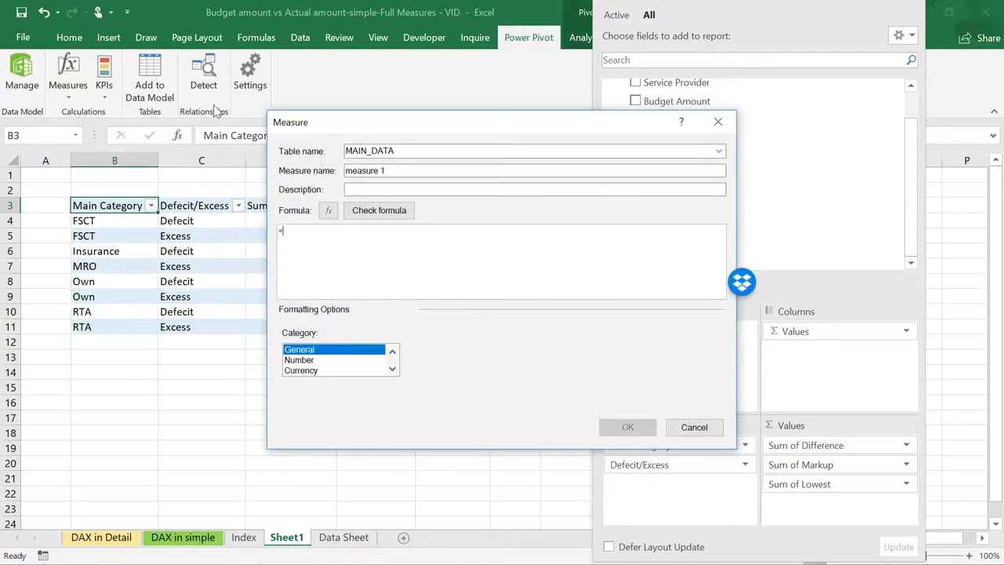
{"action": "left_click", "coordinate": [693, 427]}
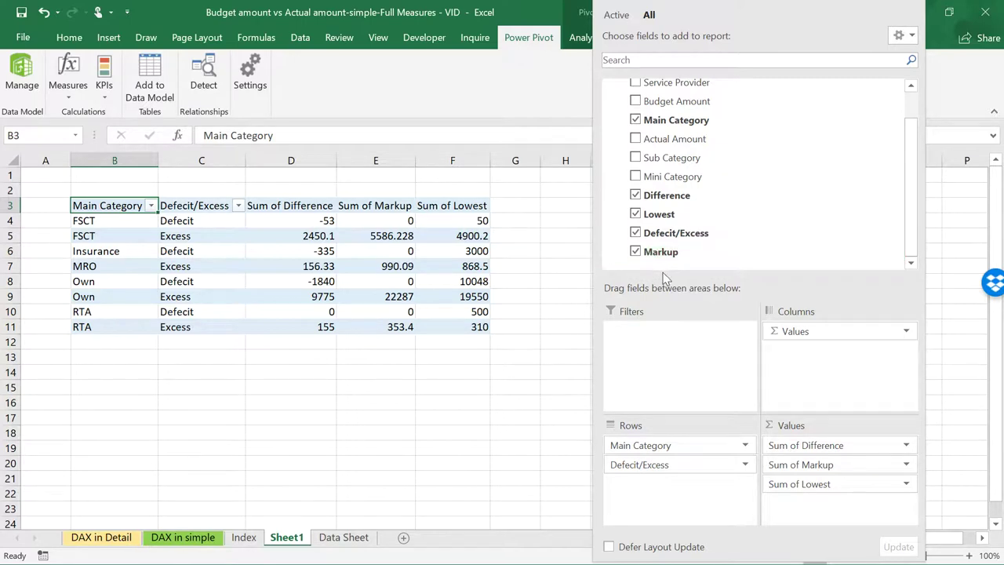
{"action": "left_click", "coordinate": [104, 96]}
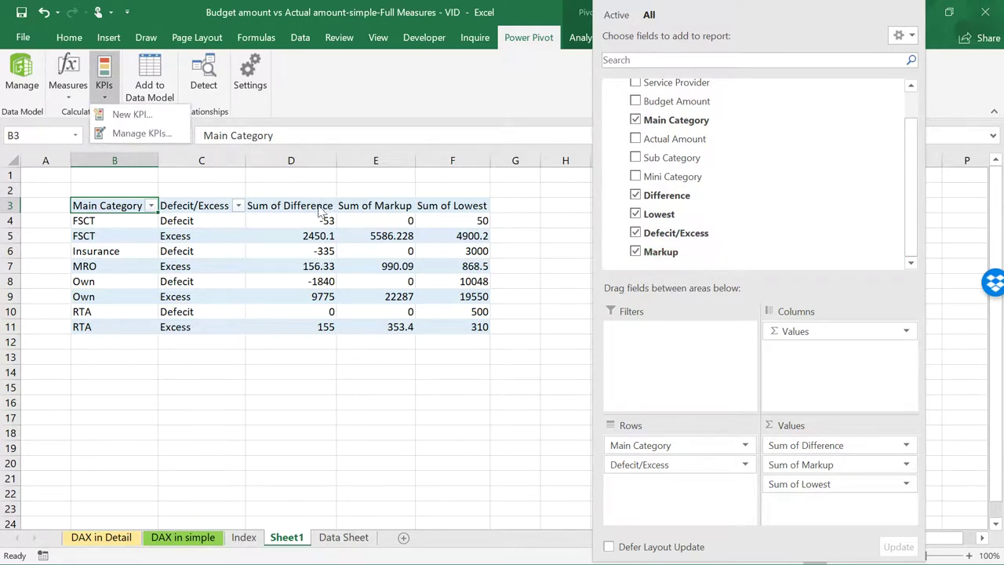
{"action": "mouse_move", "coordinate": [284, 229]}
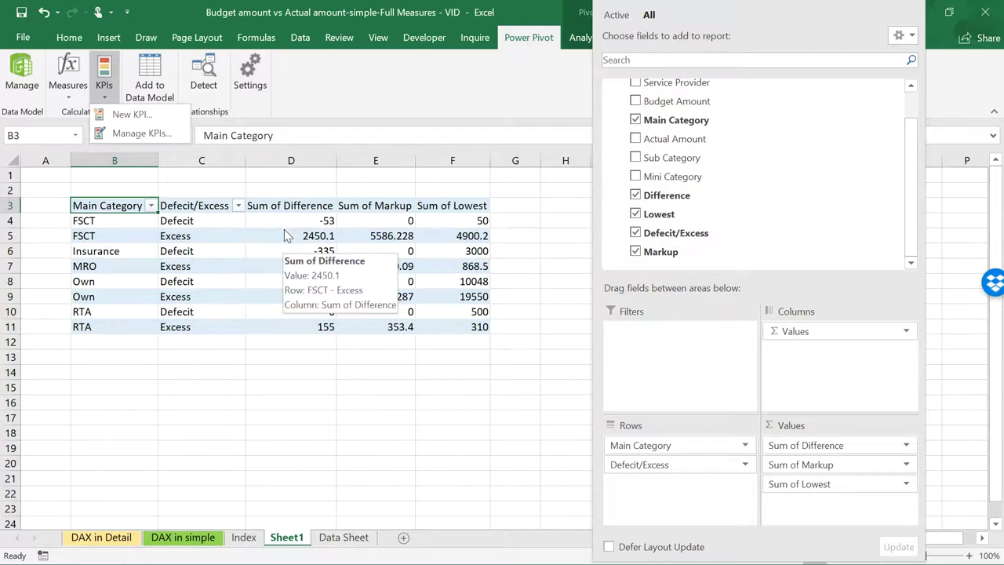
{"action": "key", "text": "Escape"}
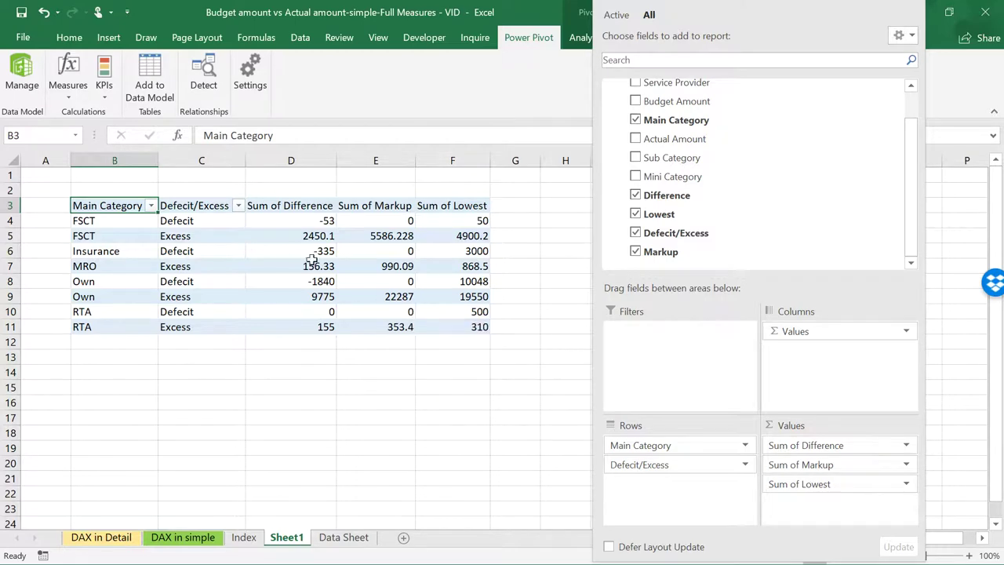
- Examine the formulas of the Difference, Lowest, Defecit/Excess and Markup calculated columns in the Power Pivot data model
{"action": "left_click", "coordinate": [22, 79]}
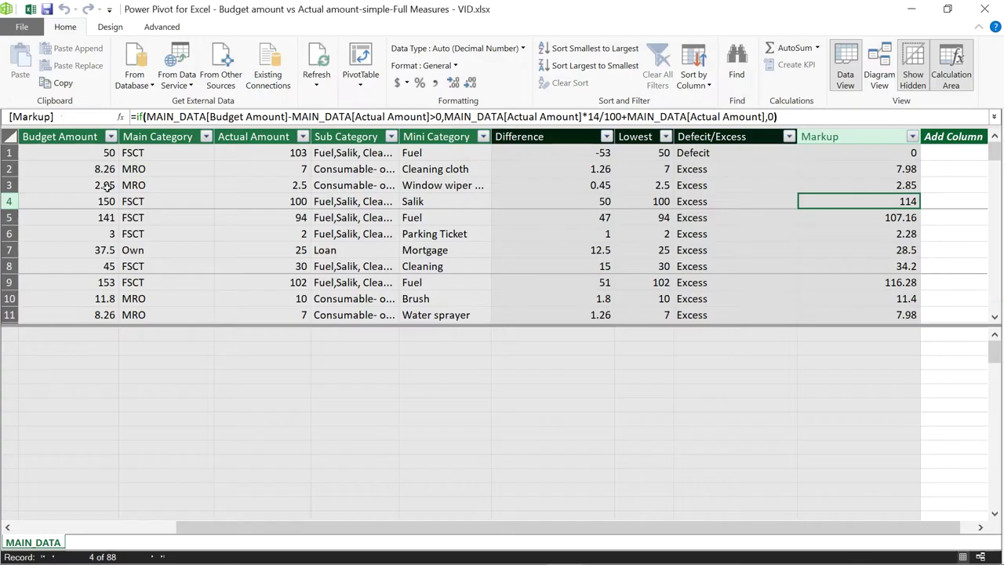
{"action": "left_click", "coordinate": [302, 334]}
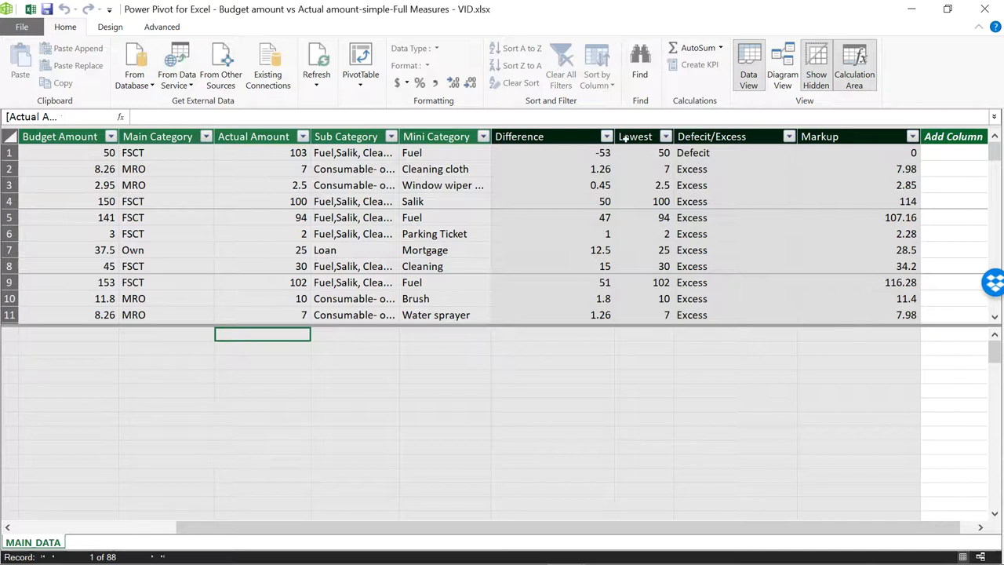
{"action": "left_click", "coordinate": [697, 156]}
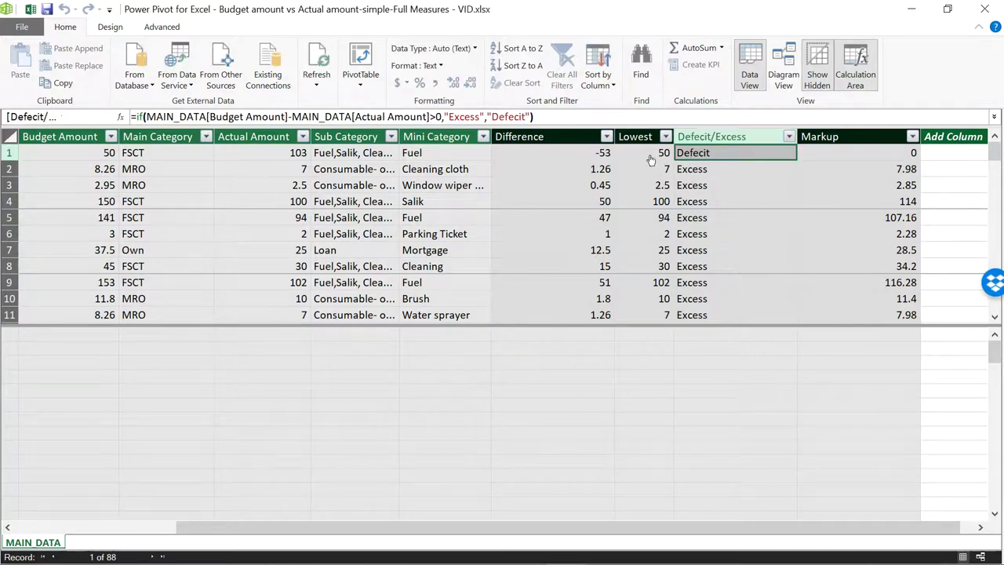
{"action": "left_click", "coordinate": [596, 155]}
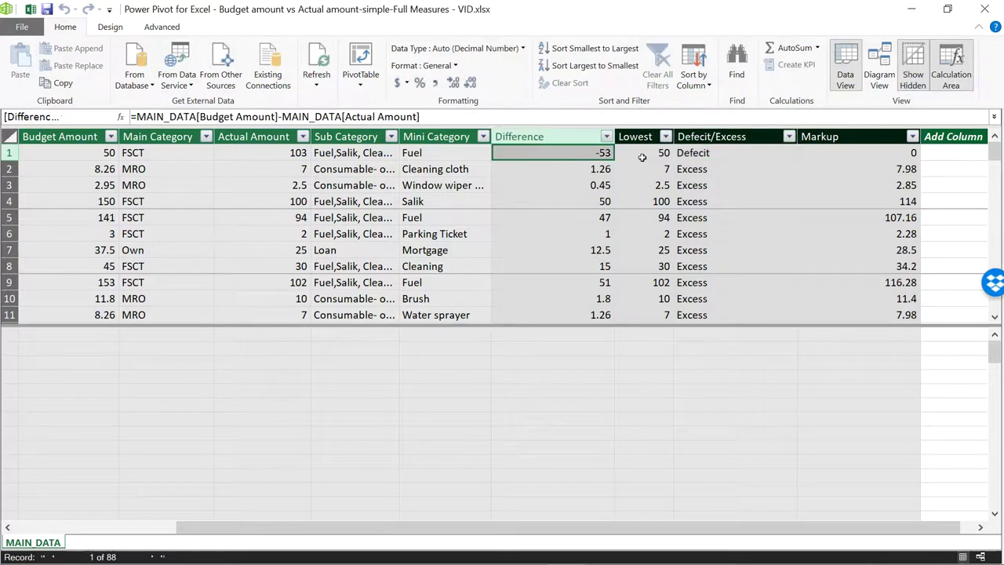
{"action": "left_click", "coordinate": [666, 156]}
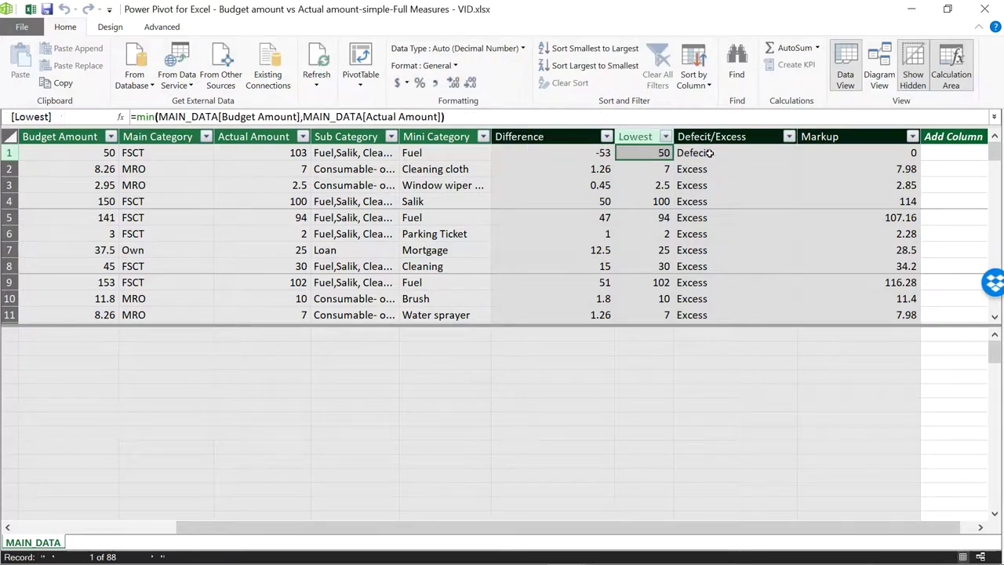
{"action": "left_click", "coordinate": [709, 154]}
{"action": "left_click", "coordinate": [638, 154]}
{"action": "left_click", "coordinate": [732, 156]}
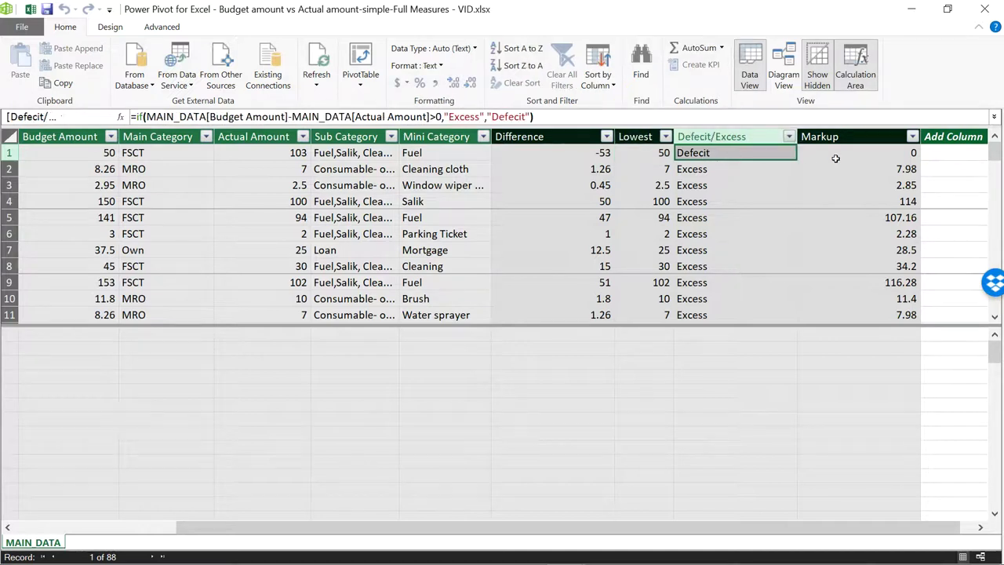
{"action": "left_click", "coordinate": [857, 153]}
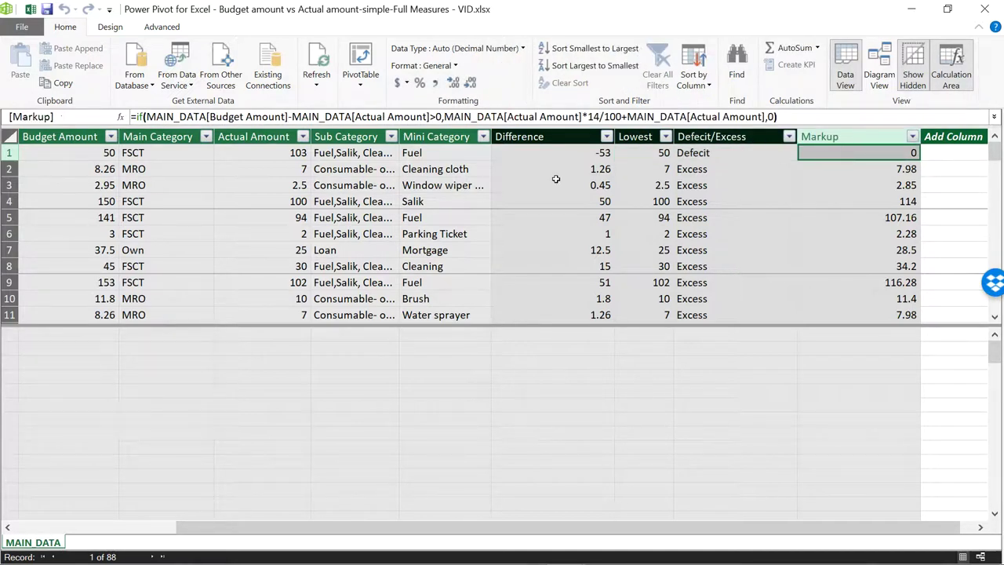
{"action": "left_click", "coordinate": [984, 9]}
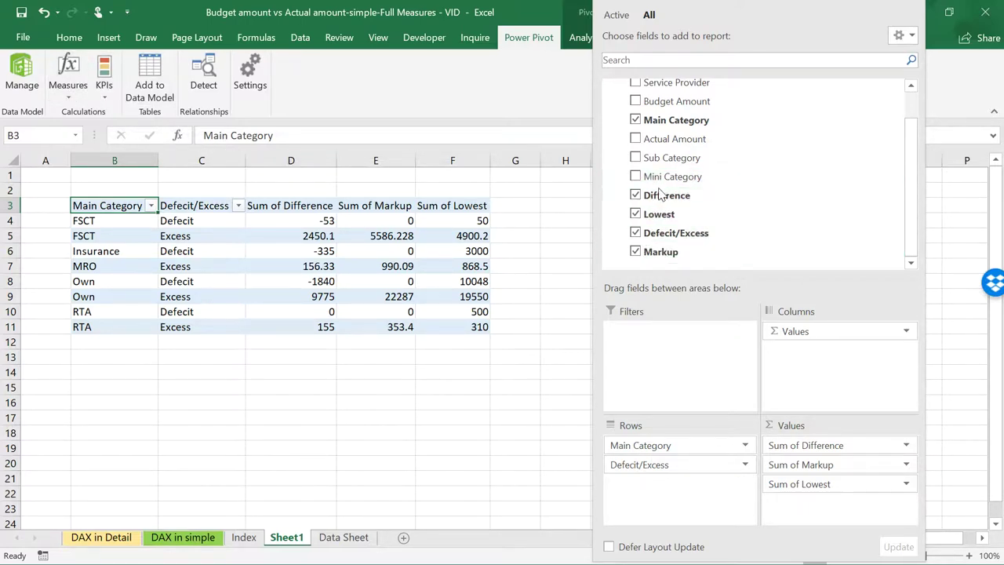
{"action": "left_click", "coordinate": [77, 101]}
{"action": "left_click", "coordinate": [109, 134]}
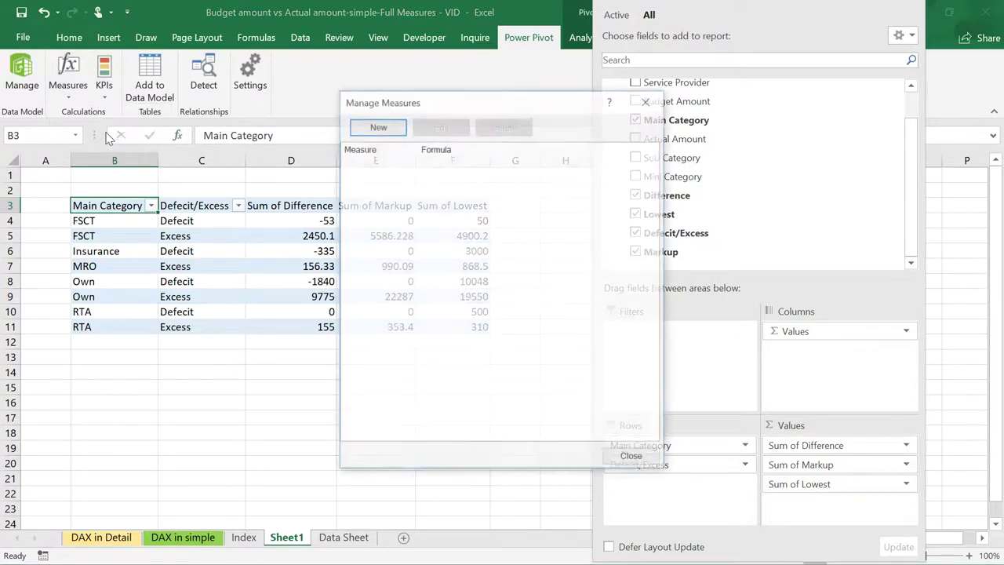
{"action": "left_click", "coordinate": [374, 127]}
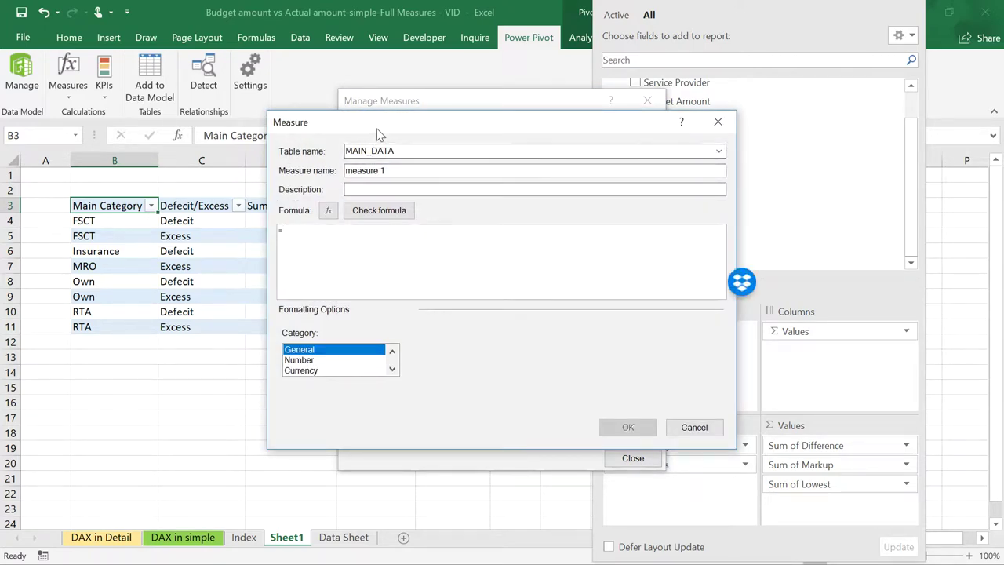
{"action": "left_click_drag", "start_coordinate": [405, 124], "coordinate": [253, 124]}
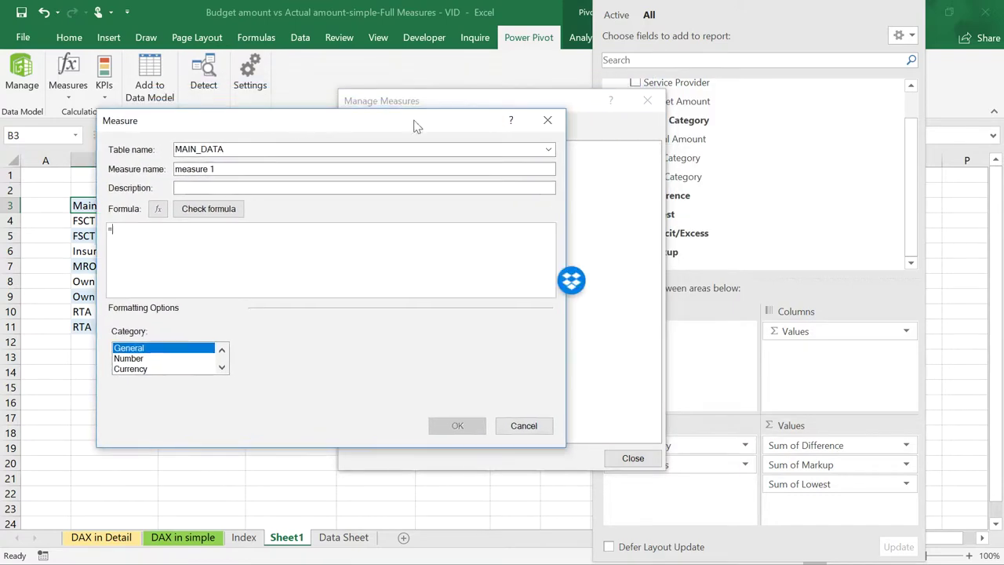
{"action": "left_click", "coordinate": [549, 120]}
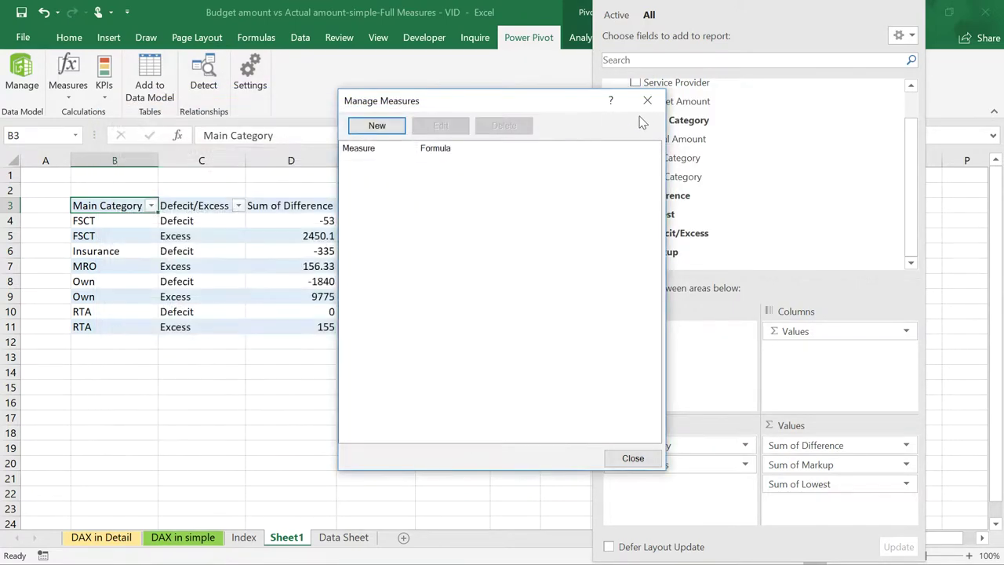
{"action": "left_click", "coordinate": [646, 100]}
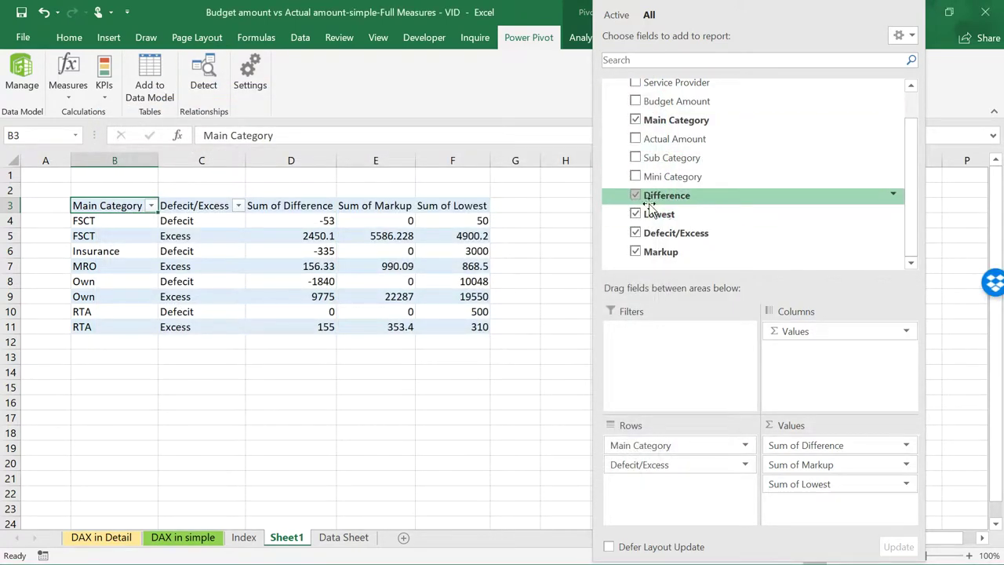
- Start a new measure named Difference2 in MAIN_DATA, using the Number format category with the 1000 separator enabled
{"action": "left_click", "coordinate": [69, 96]}
{"action": "left_click", "coordinate": [88, 112]}
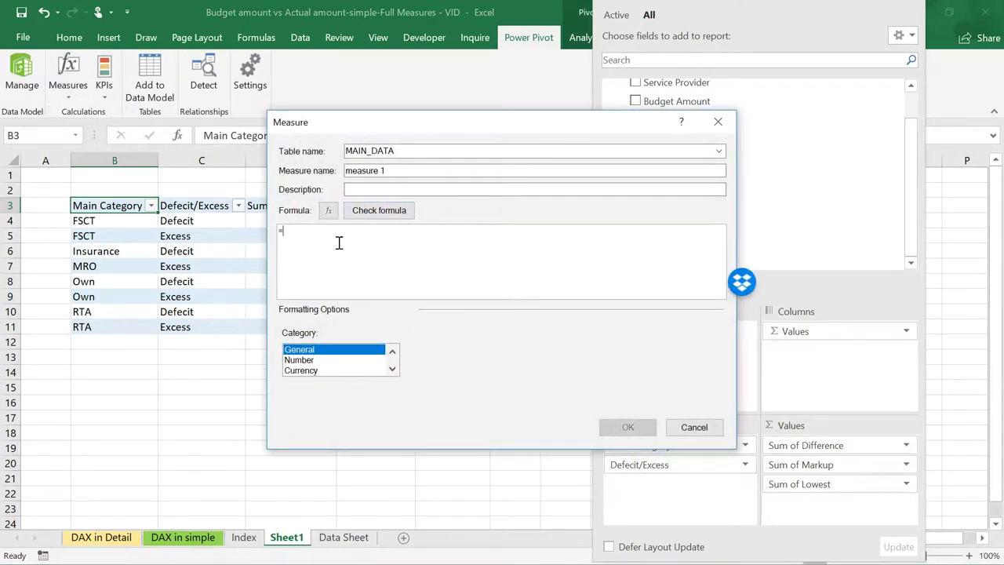
{"action": "left_click", "coordinate": [299, 361]}
{"action": "left_click", "coordinate": [417, 391]}
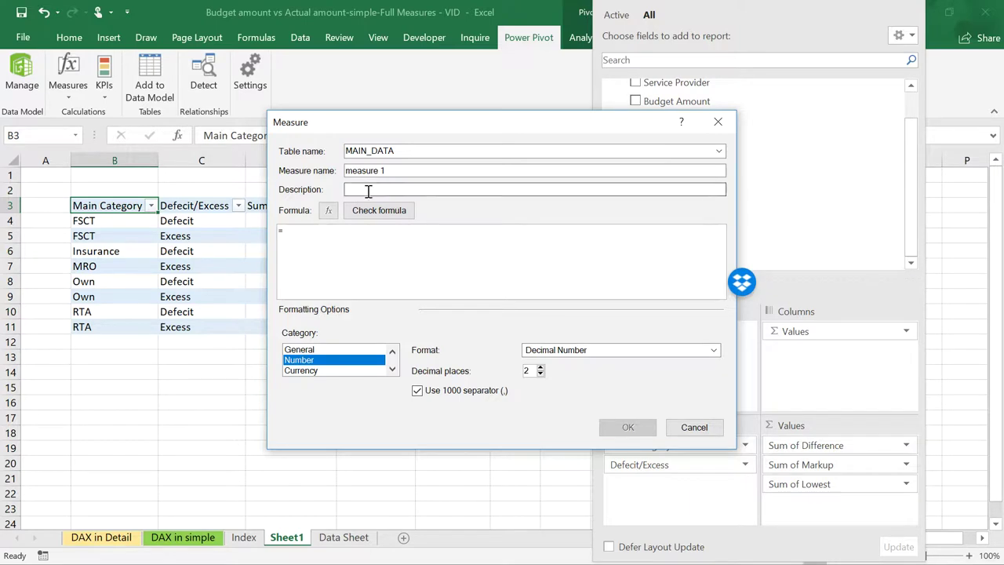
{"action": "left_click", "coordinate": [387, 171]}
{"action": "left_click_drag", "start_coordinate": [388, 171], "coordinate": [322, 171]}
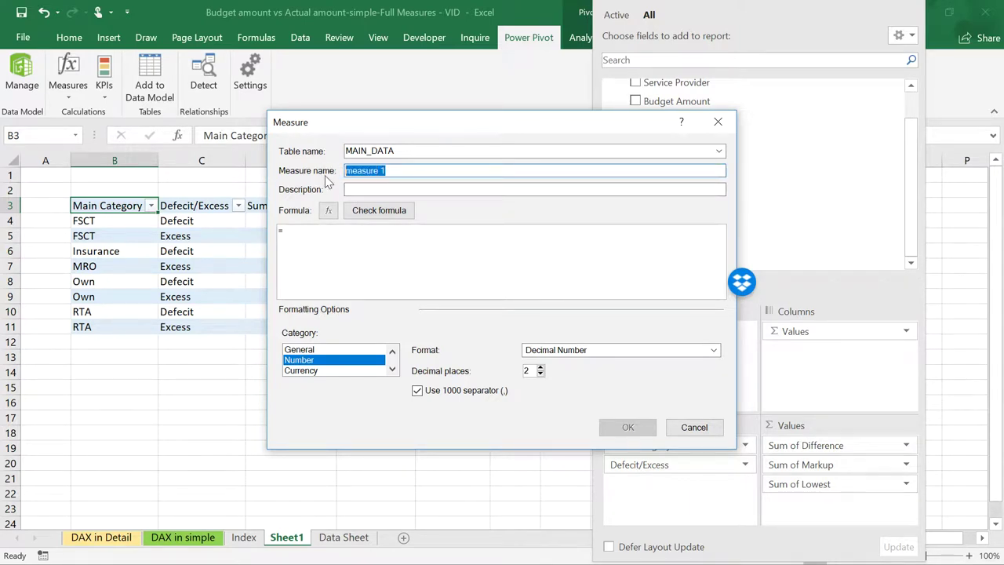
{"action": "type", "text": "dif"}
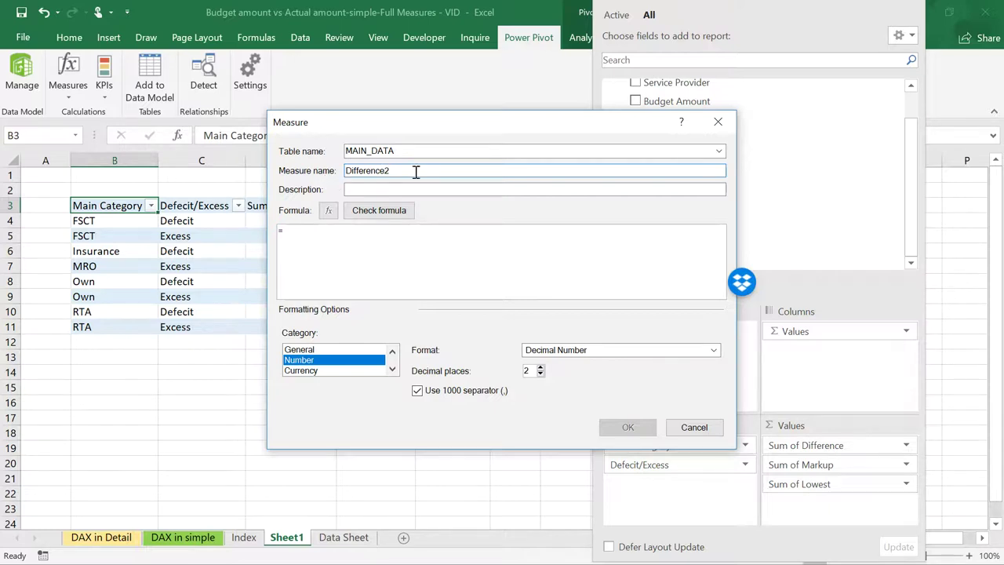
{"action": "left_click", "coordinate": [377, 191]}
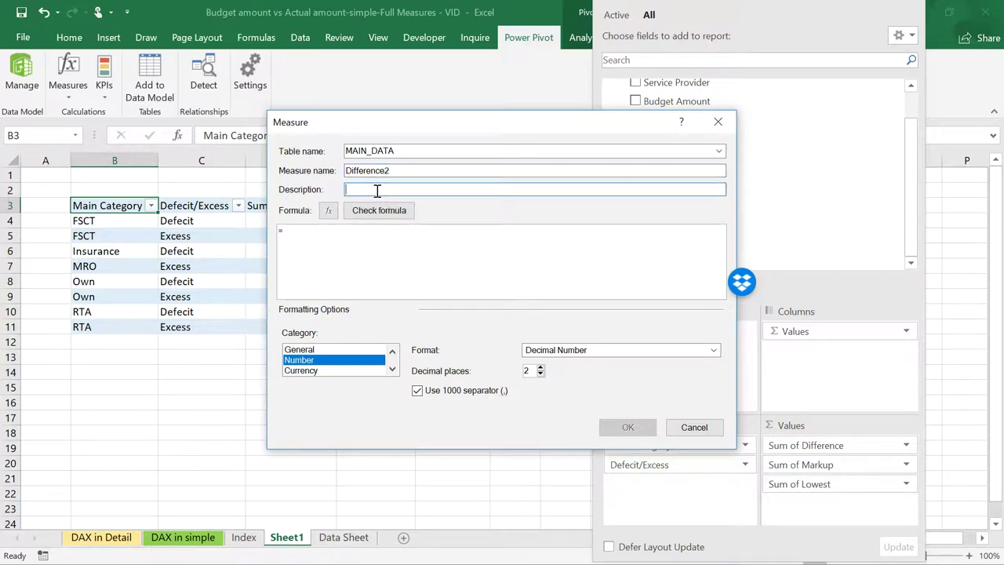
- Enter the formula =MAIN_DATA[Budget Amount]-MAIN_DATA[Actual Amount] for the Difference2 measure and check it for errors
{"action": "left_click", "coordinate": [319, 234]}
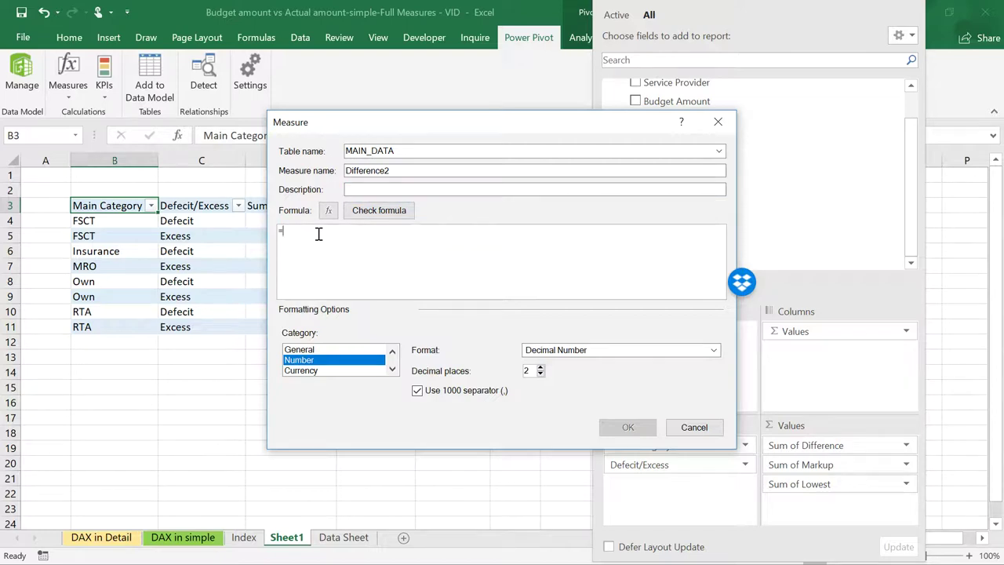
{"action": "type", "text": "b"}
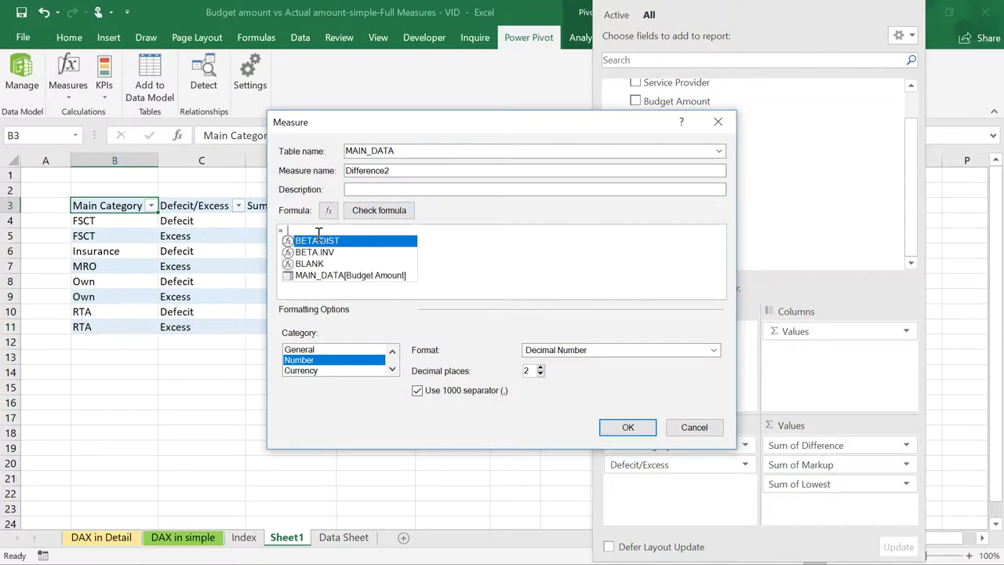
{"action": "double_click", "coordinate": [364, 275]}
{"action": "type", "text": "-"}
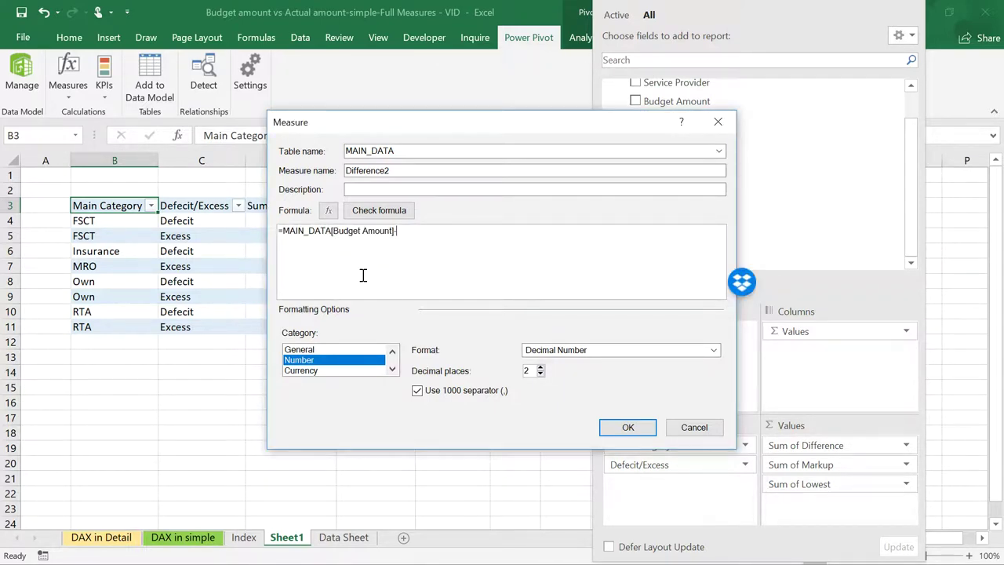
{"action": "type", "text": "m"}
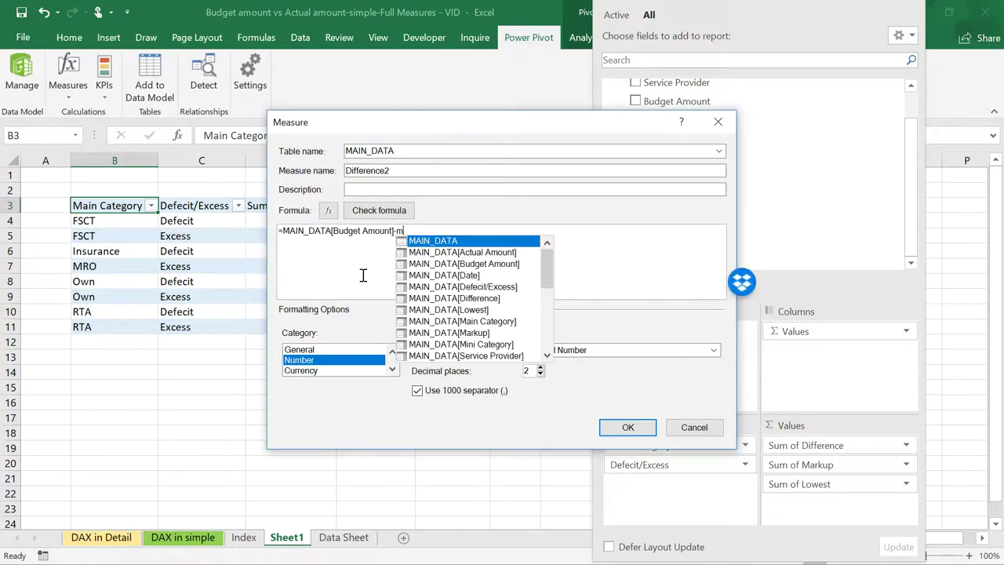
{"action": "double_click", "coordinate": [489, 252]}
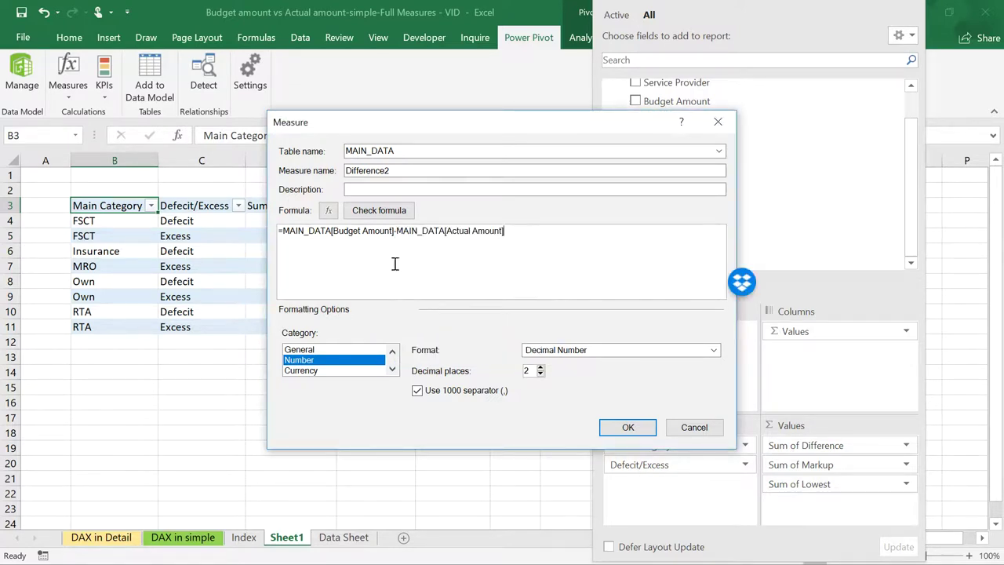
{"action": "left_click", "coordinate": [385, 210]}
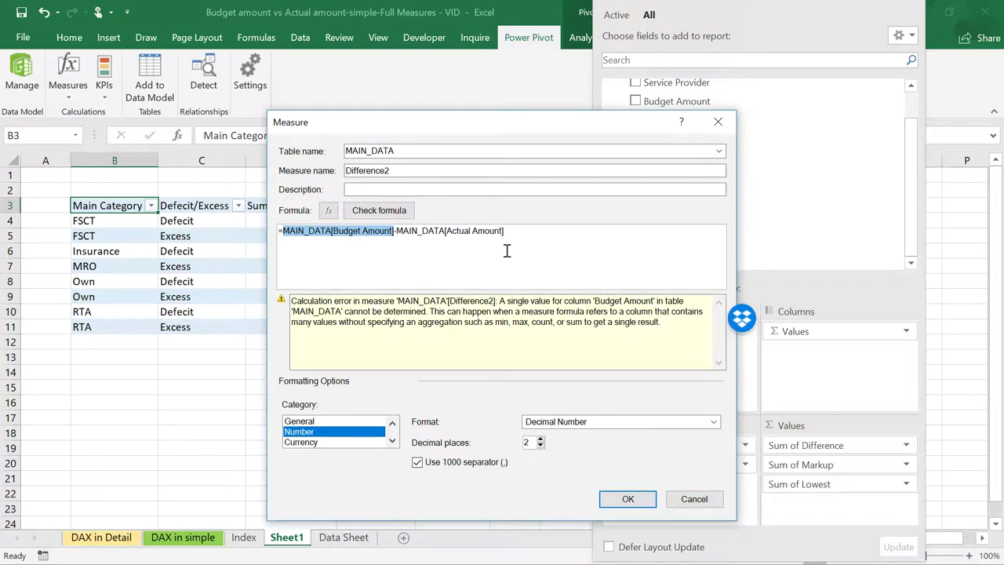
{"action": "left_click", "coordinate": [284, 231]}
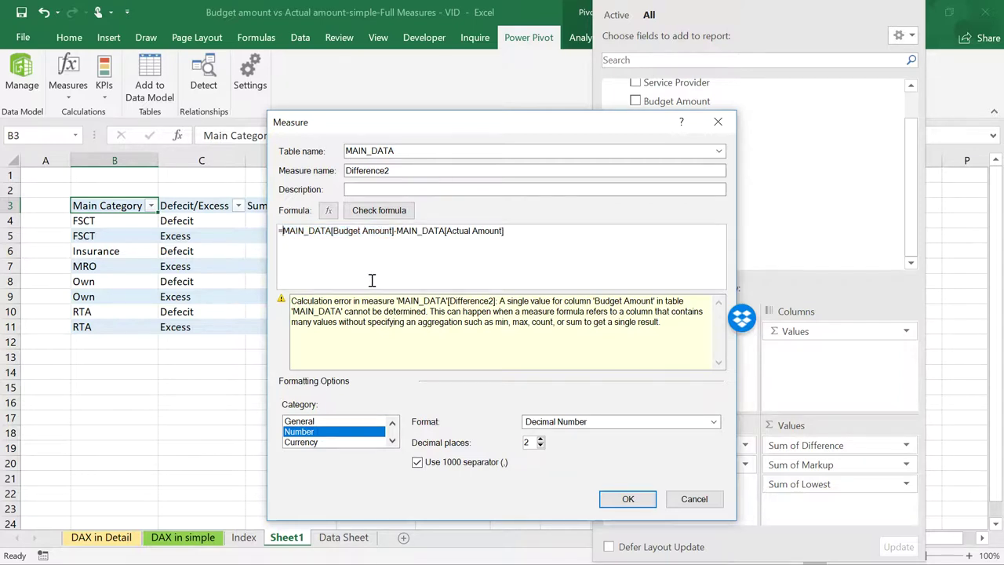
{"action": "left_click_drag", "start_coordinate": [506, 231], "coordinate": [286, 230]}
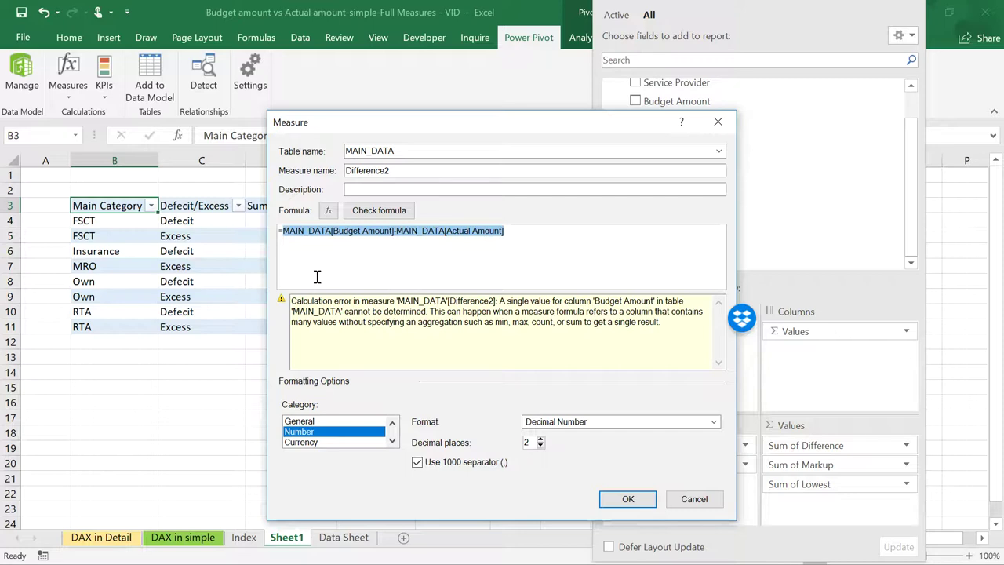
{"action": "type", "text": "sum"}
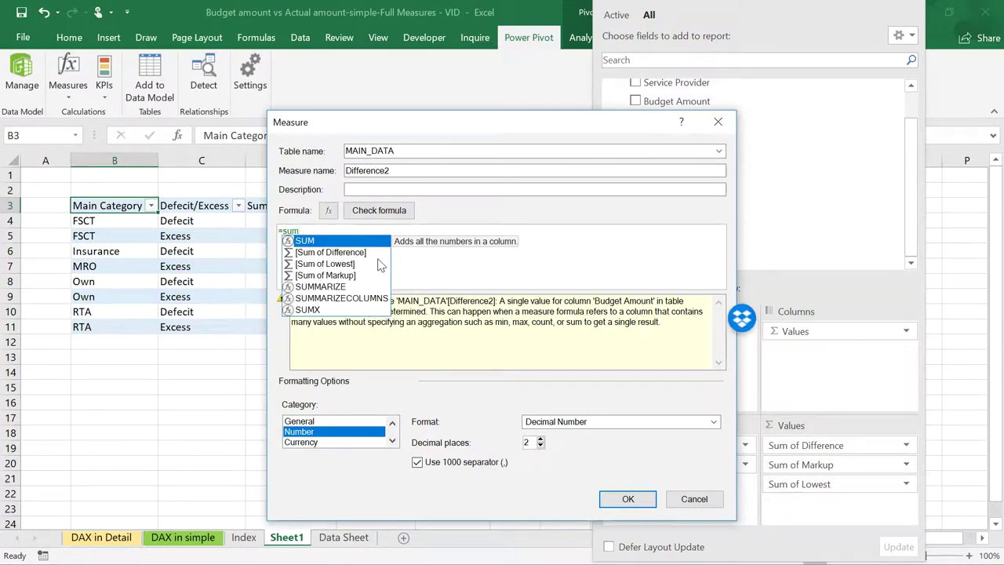
{"action": "left_click", "coordinate": [444, 267]}
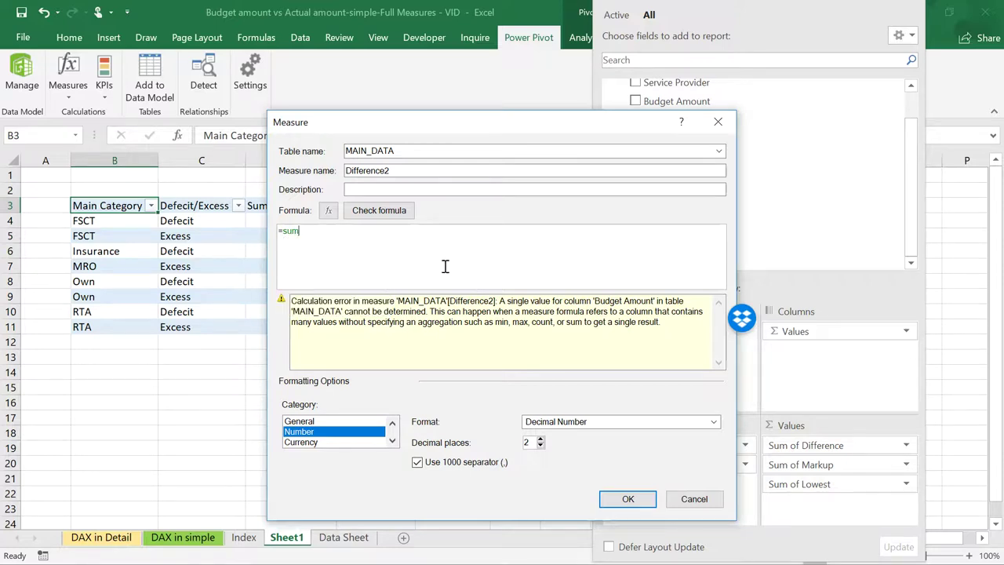
{"action": "key", "text": "BackSpace"}
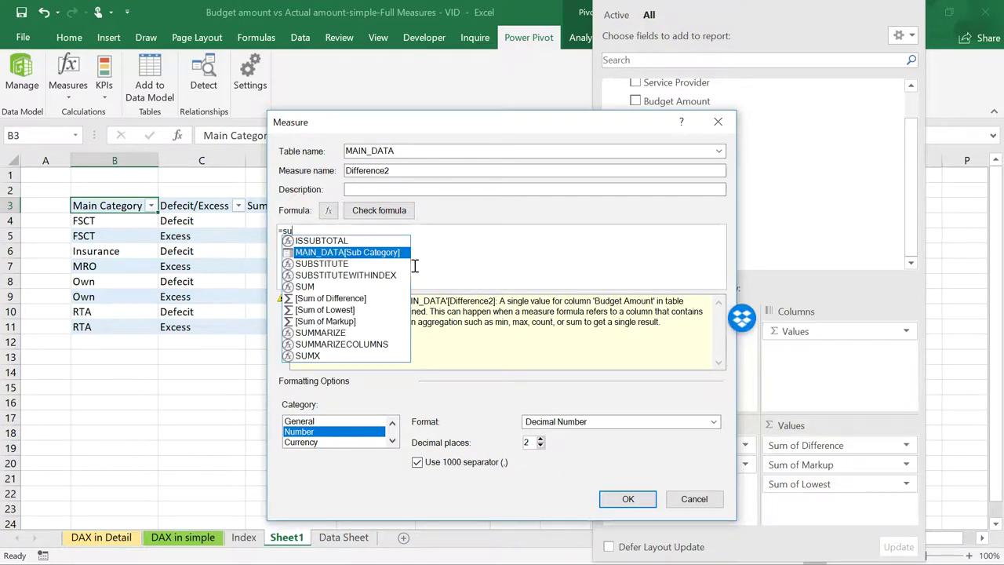
{"action": "left_click", "coordinate": [489, 251]}
{"action": "left_click", "coordinate": [694, 499]}
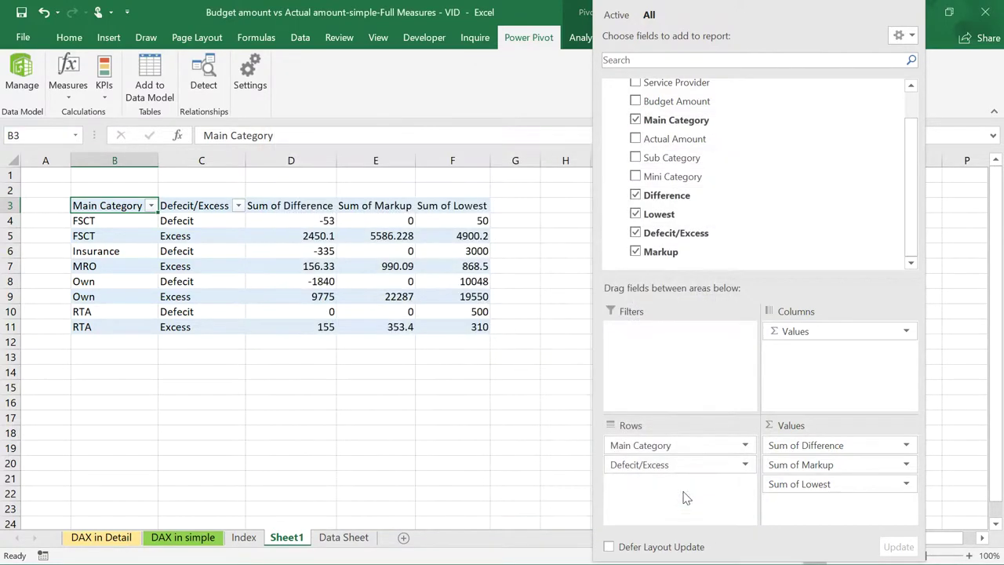
- Add AutoSum measures beneath the Budget Amount and Actual Amount columns in the Power Pivot calculation area, and return to the worksheet
{"action": "left_click", "coordinate": [23, 75]}
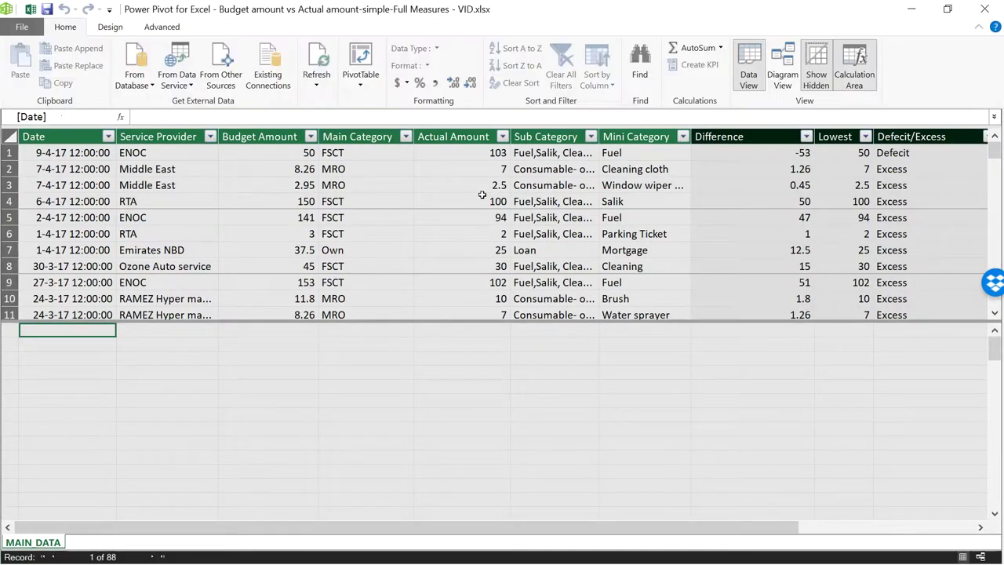
{"action": "left_click", "coordinate": [281, 333]}
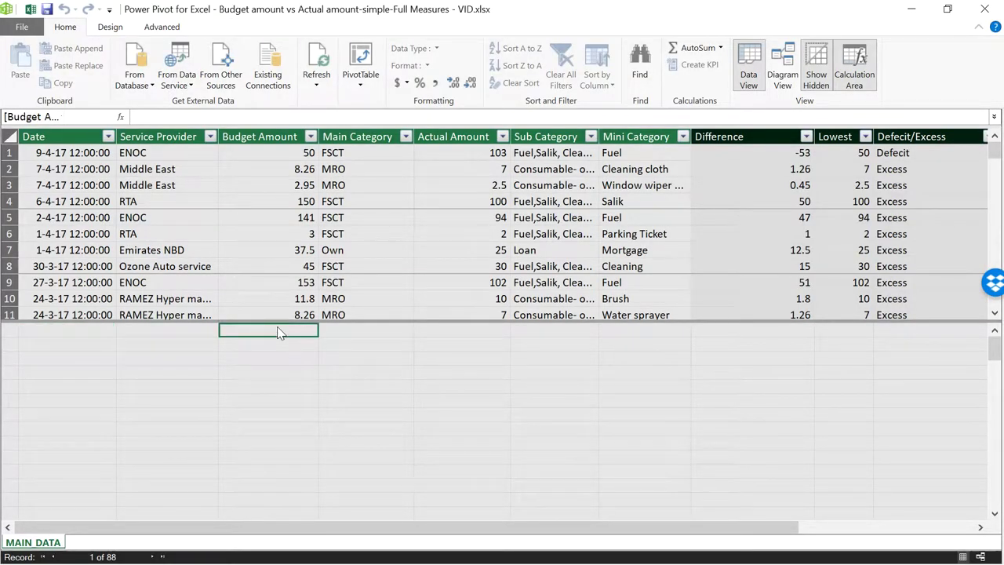
{"action": "left_click", "coordinate": [696, 48]}
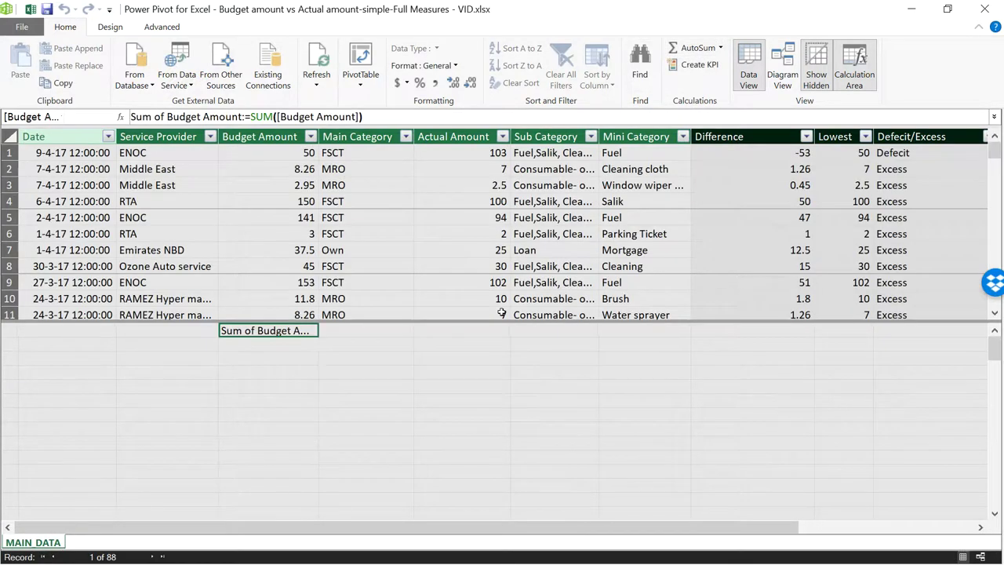
{"action": "left_click", "coordinate": [485, 332]}
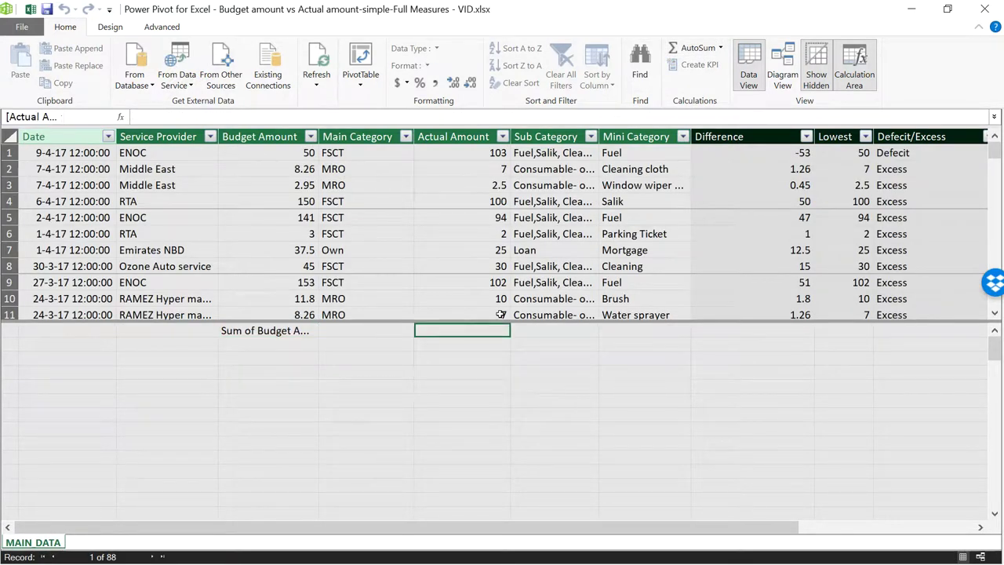
{"action": "left_click", "coordinate": [695, 48]}
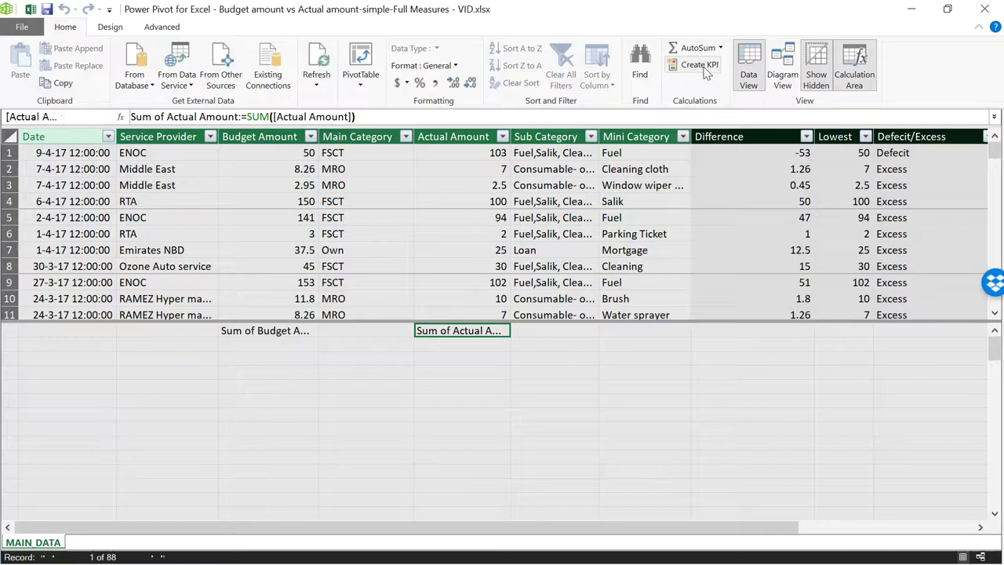
{"action": "left_click", "coordinate": [983, 11]}
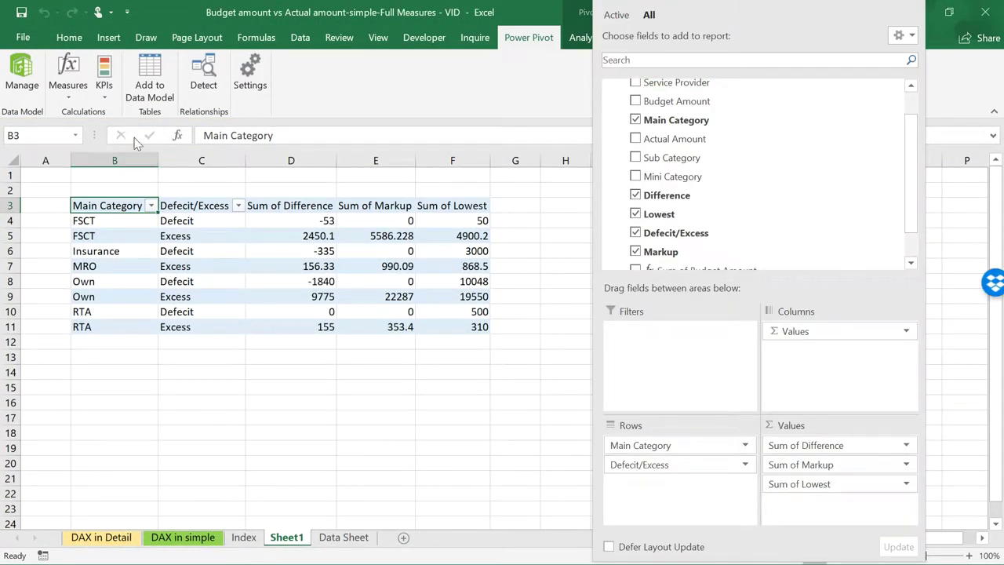
- Start a new MAIN_DATA measure with formula =[Sum of Budget Amount]-[Sum of Actual Amount] and Number format using the 1000 separator
{"action": "left_click", "coordinate": [69, 90]}
{"action": "left_click", "coordinate": [100, 118]}
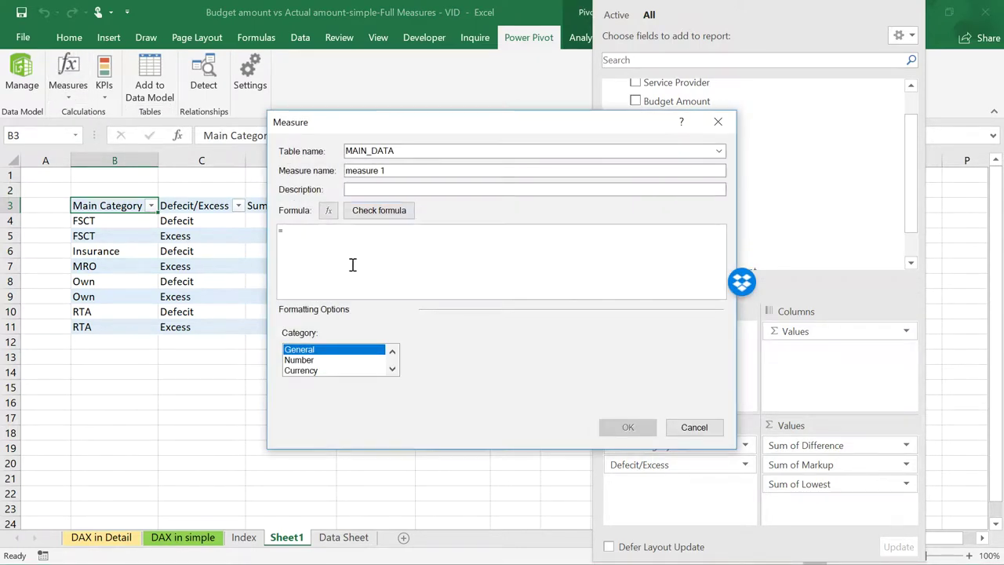
{"action": "type", "text": "su"}
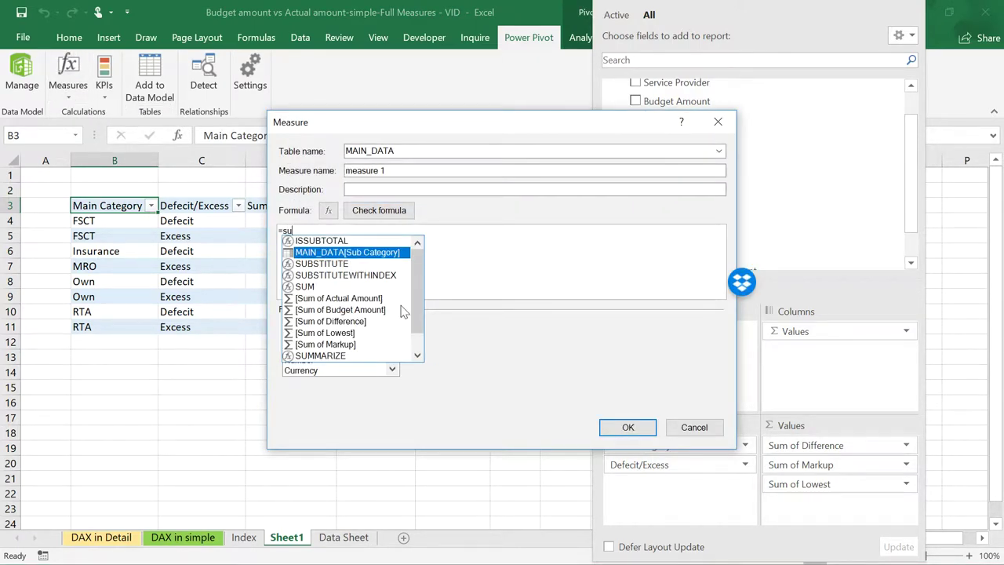
{"action": "double_click", "coordinate": [356, 312]}
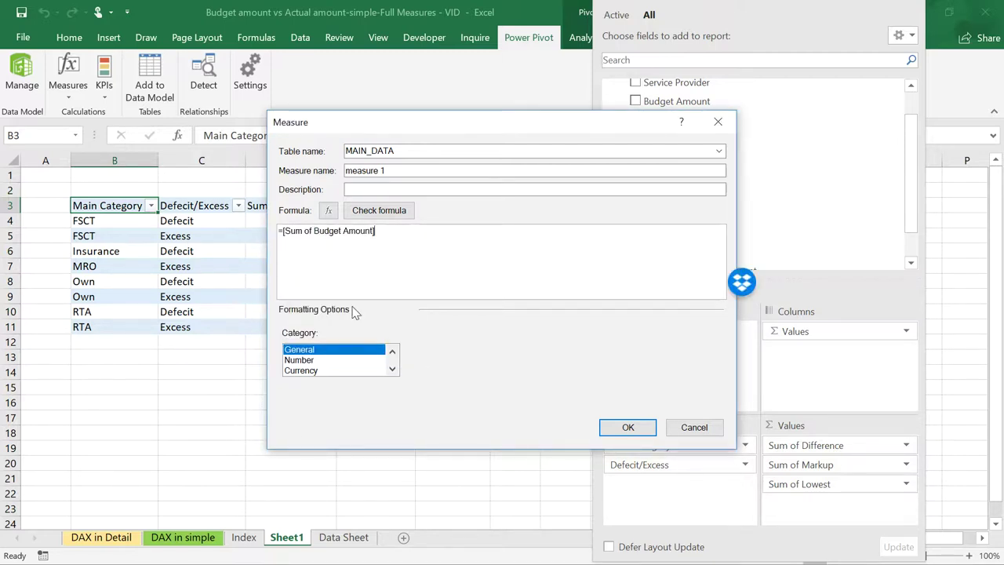
{"action": "type", "text": "-s"}
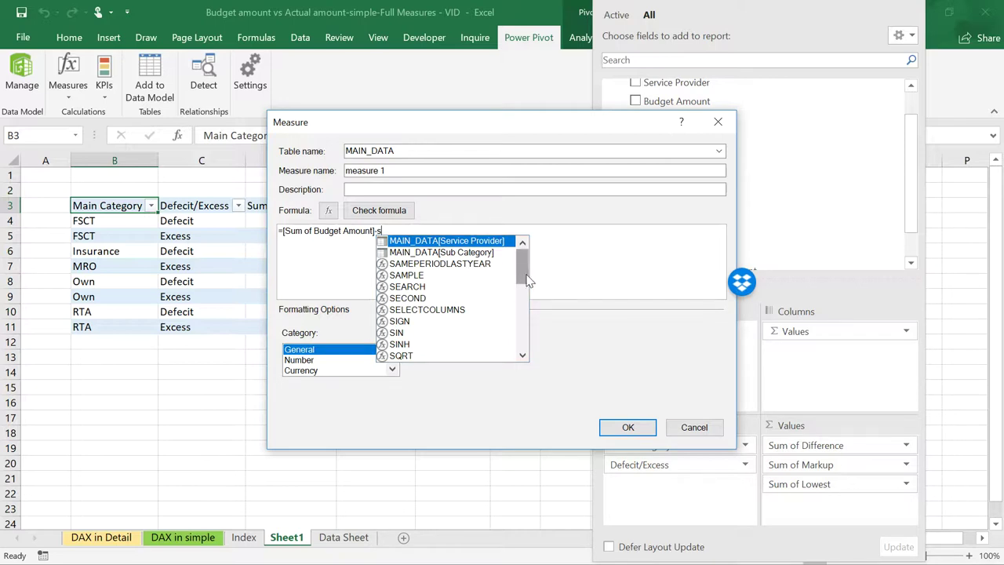
{"action": "type", "text": "u"}
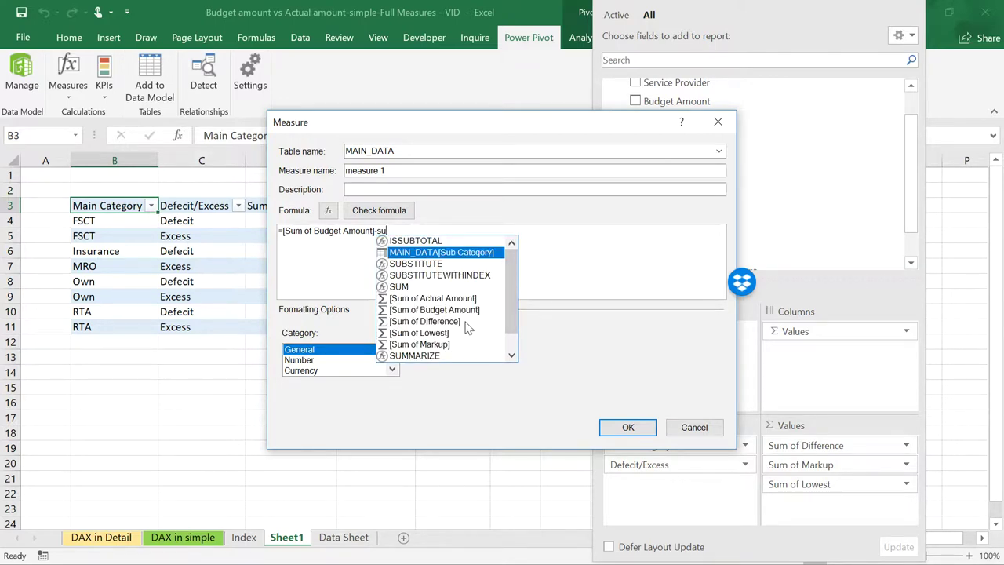
{"action": "double_click", "coordinate": [466, 298]}
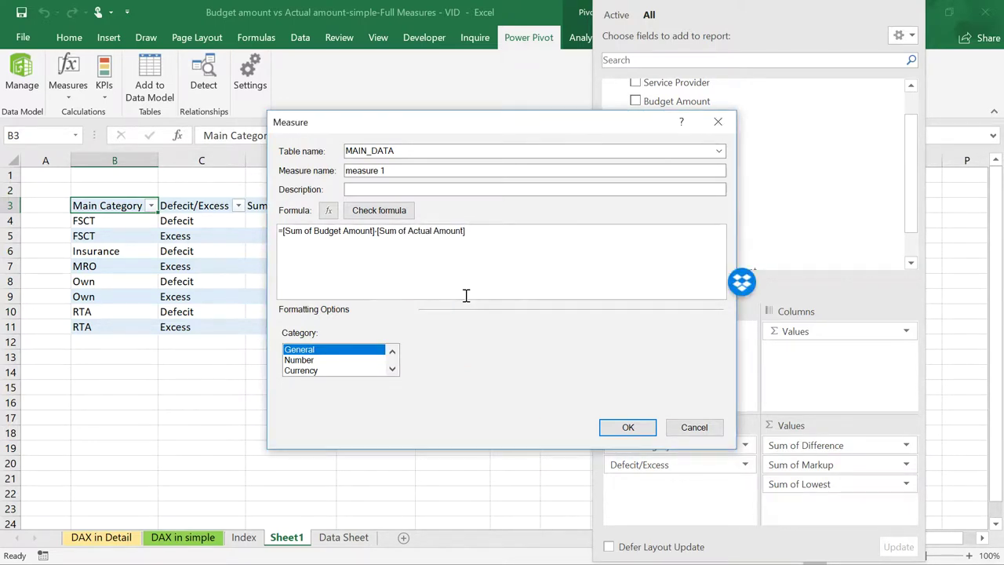
{"action": "left_click", "coordinate": [314, 361]}
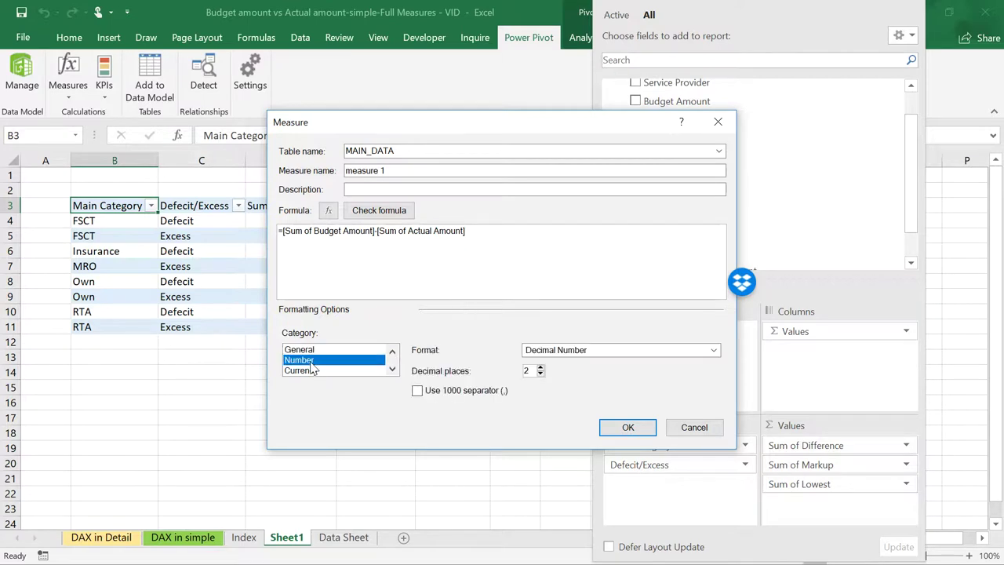
{"action": "left_click", "coordinate": [417, 391]}
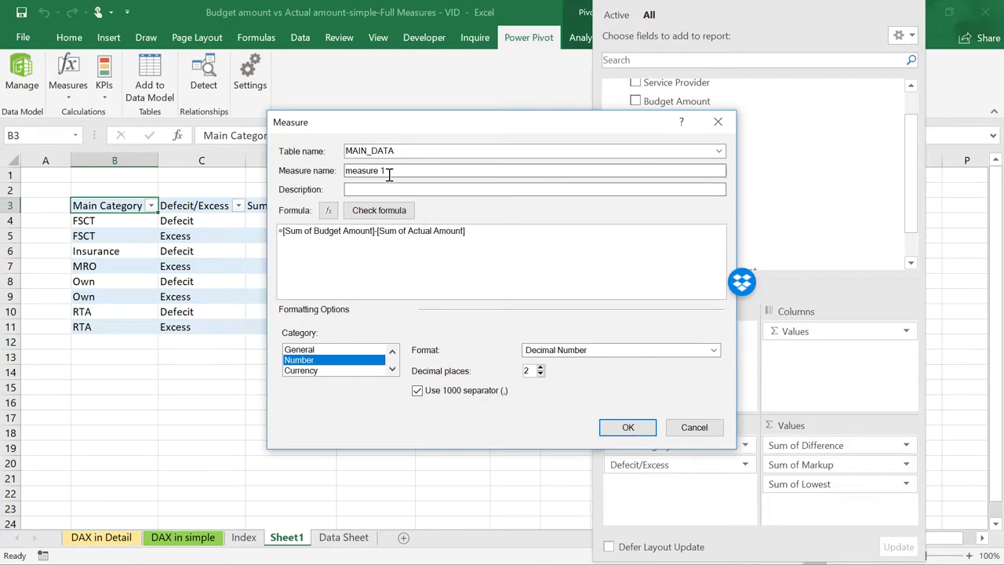
- Check the measure's formula for errors, name the measure Difference1 and save it
{"action": "left_click_drag", "start_coordinate": [389, 174], "coordinate": [324, 170]}
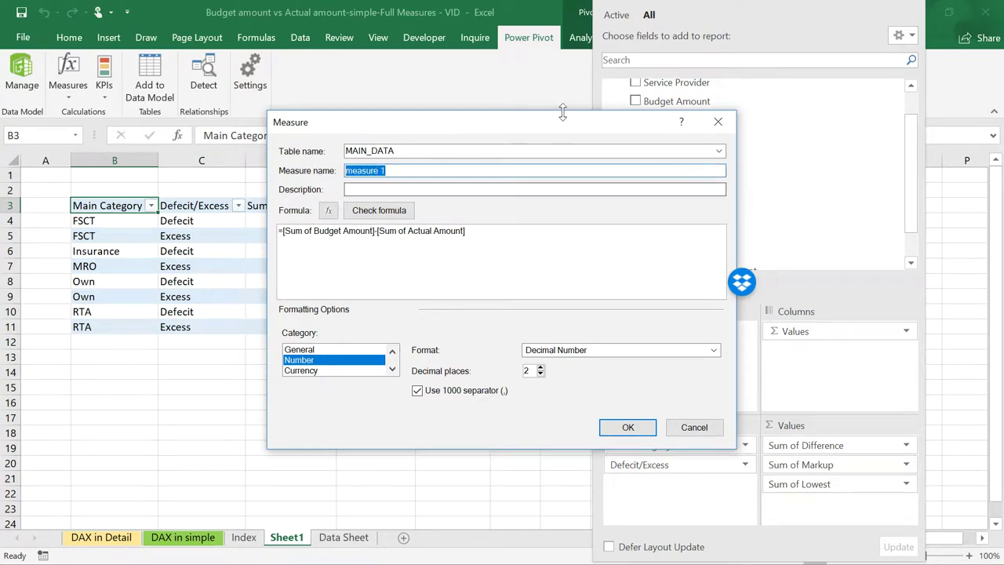
{"action": "left_click_drag", "start_coordinate": [565, 128], "coordinate": [470, 142]}
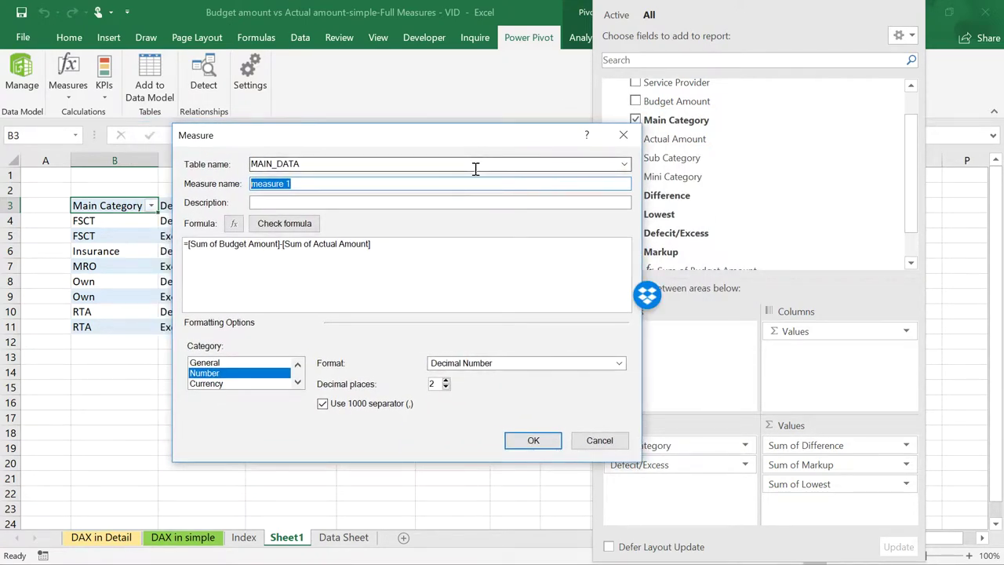
{"action": "type", "text": "Difference"}
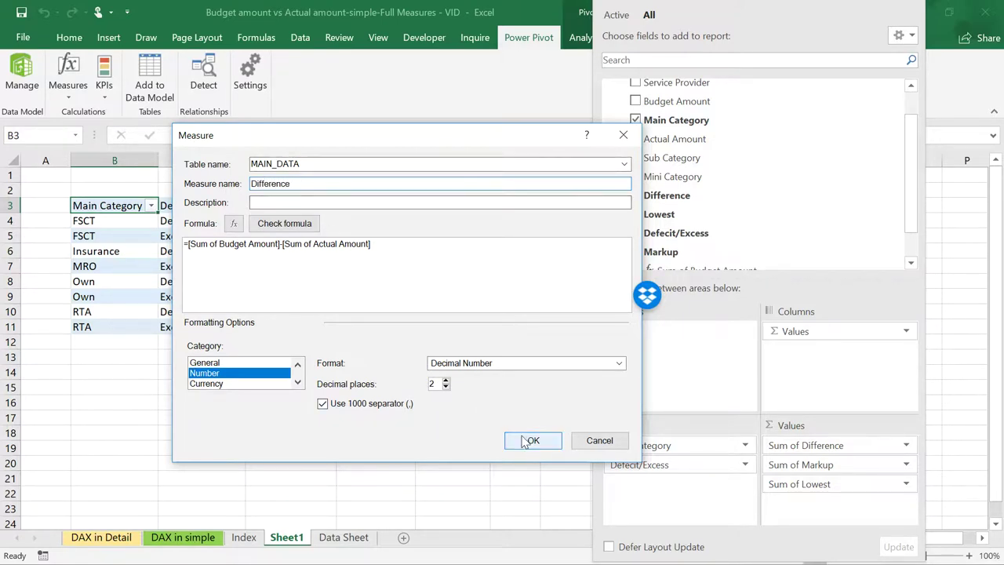
{"action": "left_click", "coordinate": [292, 224]}
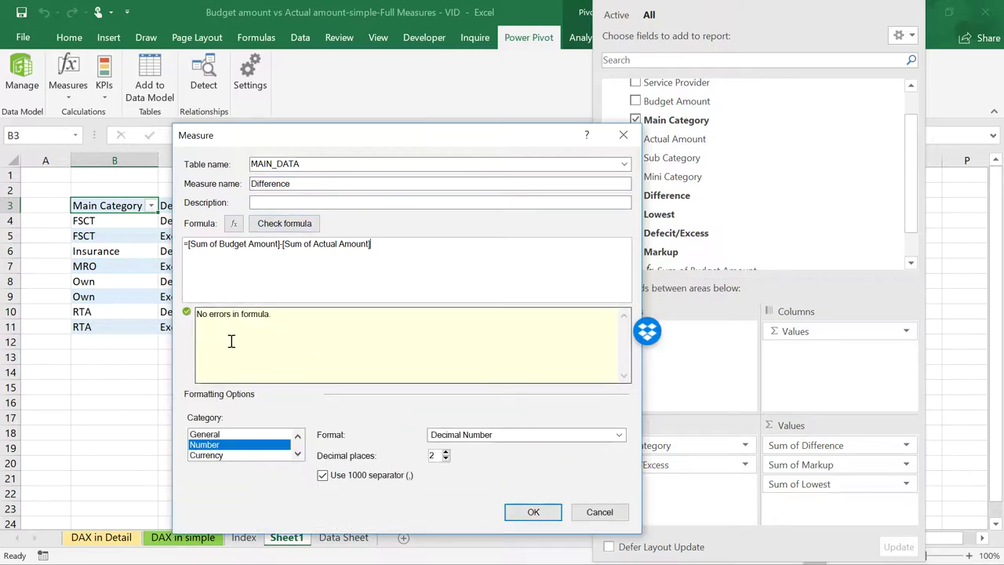
{"action": "left_click", "coordinate": [535, 514]}
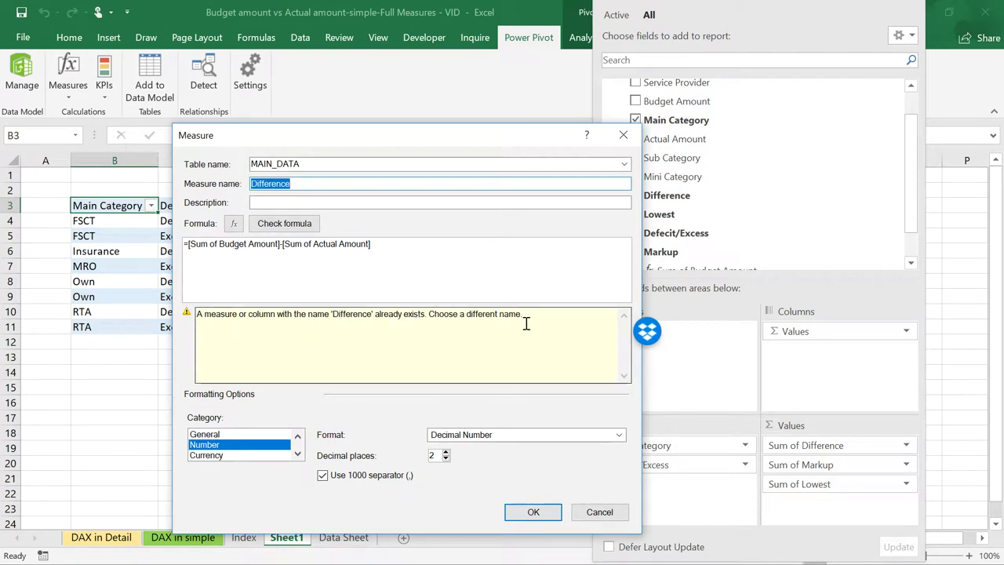
{"action": "left_click", "coordinate": [303, 184]}
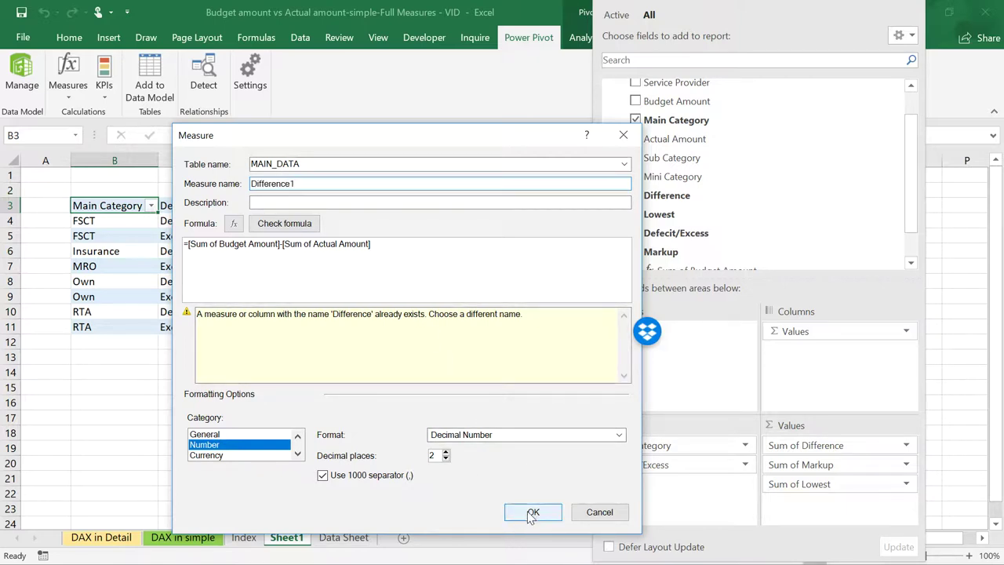
{"action": "left_click", "coordinate": [532, 512]}
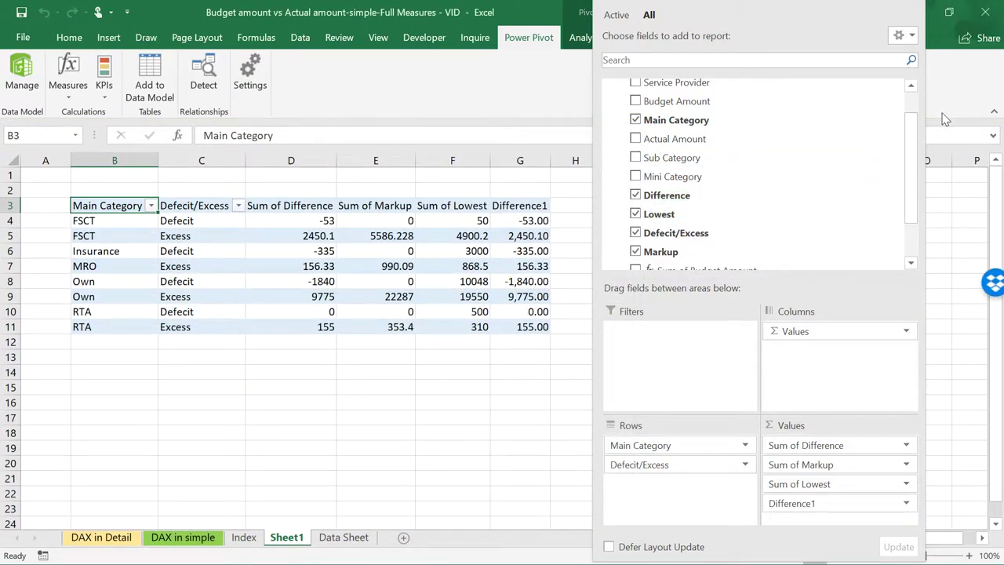
- Compare the Difference1 measure values with the Sum of Difference column in the PivotTable
{"action": "left_click_drag", "start_coordinate": [914, 131], "coordinate": [918, 190]}
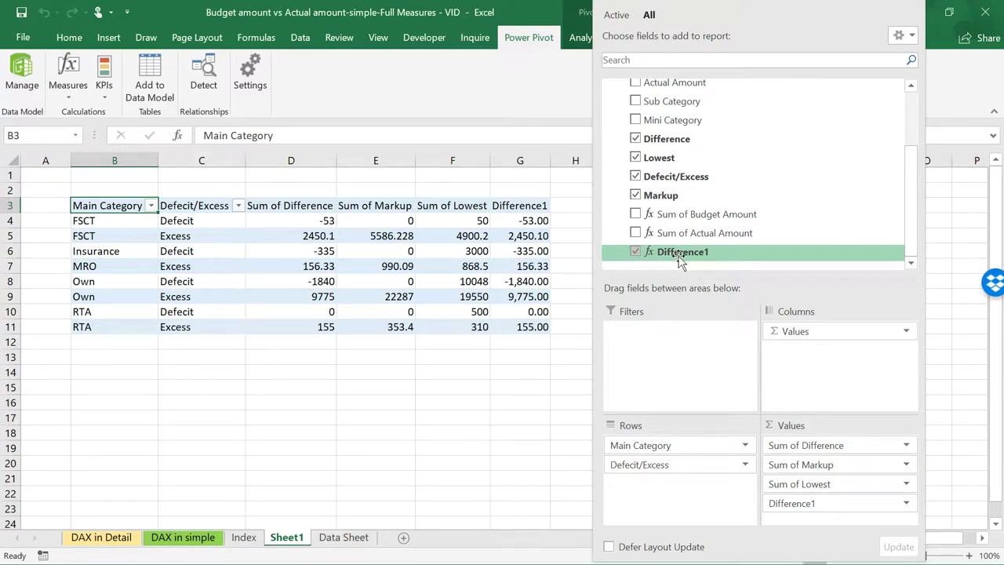
{"action": "left_click", "coordinate": [326, 221]}
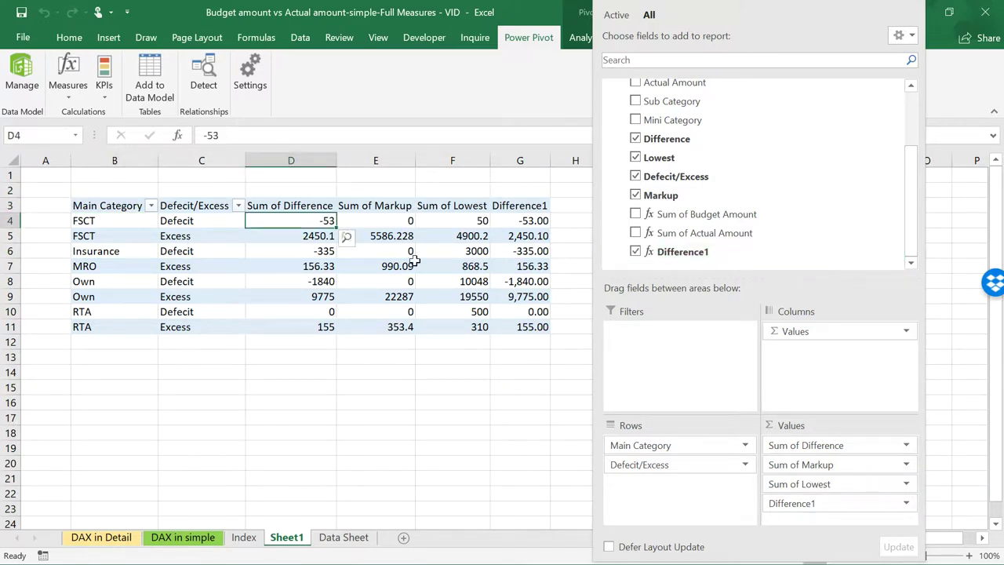
{"action": "left_click", "coordinate": [527, 234]}
{"action": "left_click", "coordinate": [524, 312]}
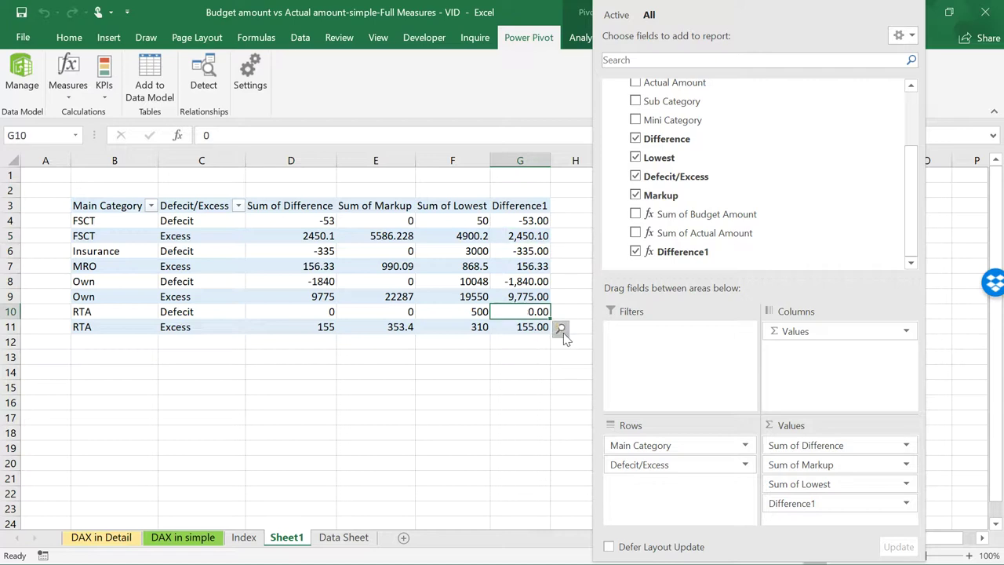
{"action": "left_click", "coordinate": [537, 251]}
{"action": "left_click", "coordinate": [538, 220]}
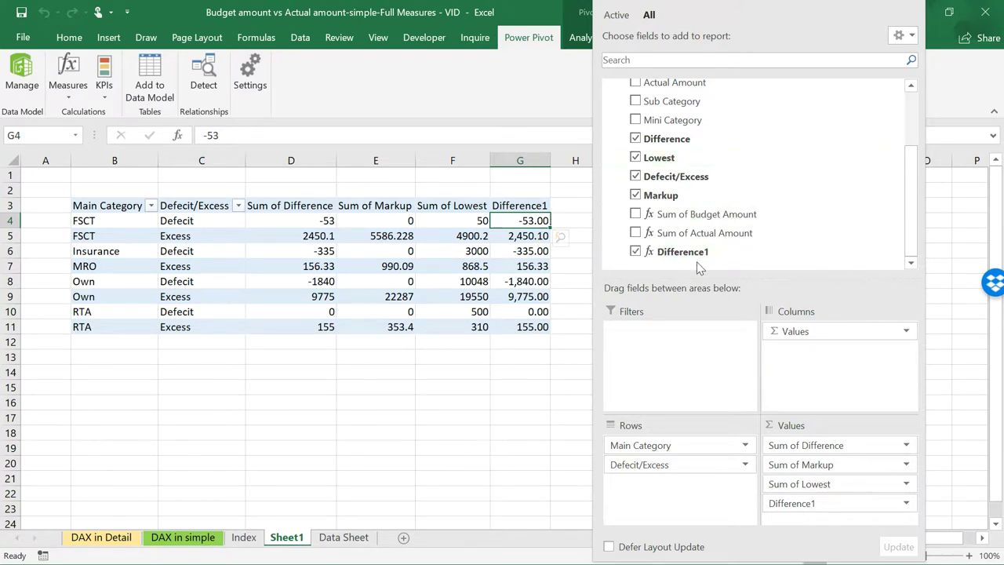
- Start a new MAIN_DATA measure named Lowest and begin its formula with the MIN function
{"action": "left_click", "coordinate": [73, 101]}
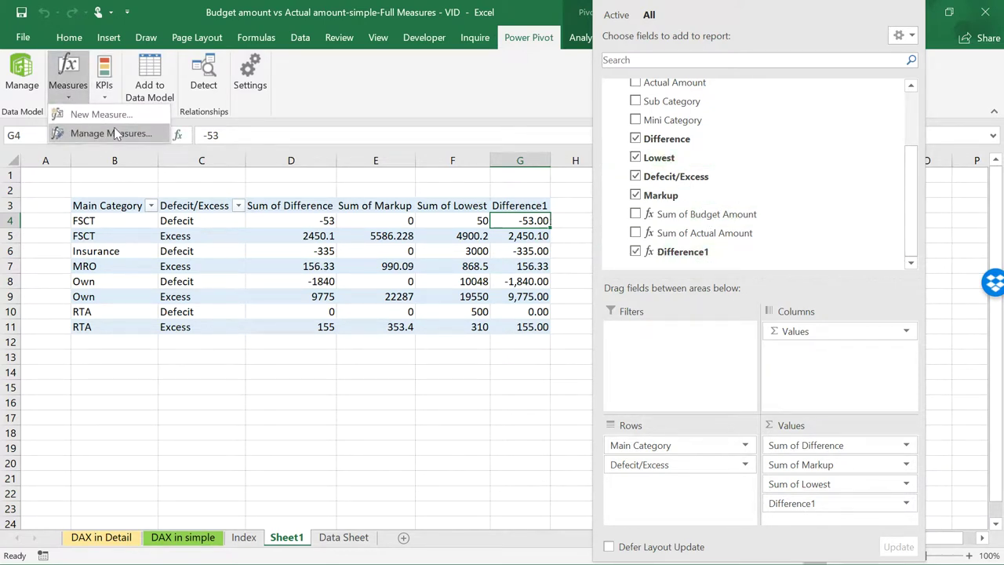
{"action": "left_click", "coordinate": [102, 114]}
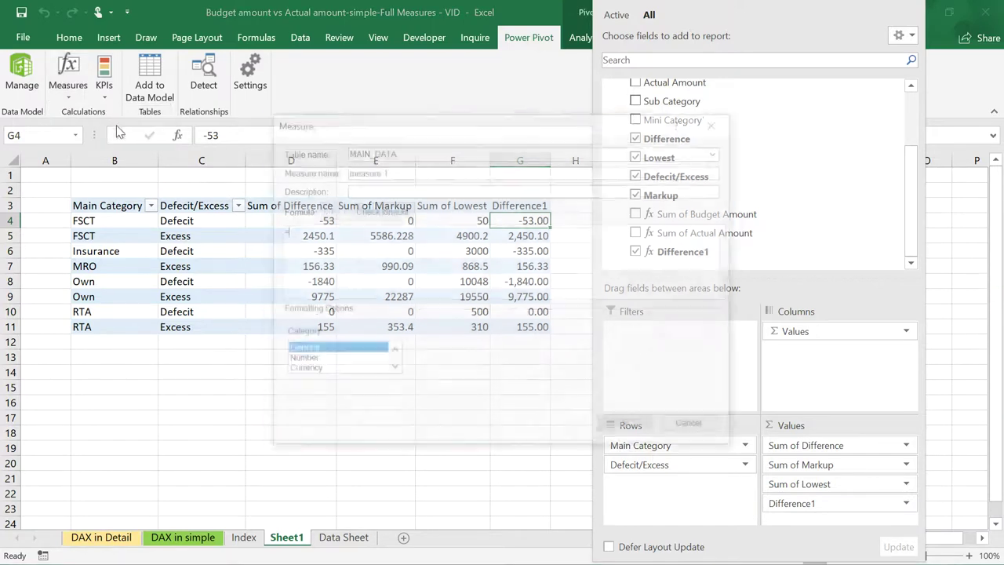
{"action": "left_click_drag", "start_coordinate": [399, 174], "coordinate": [310, 178]}
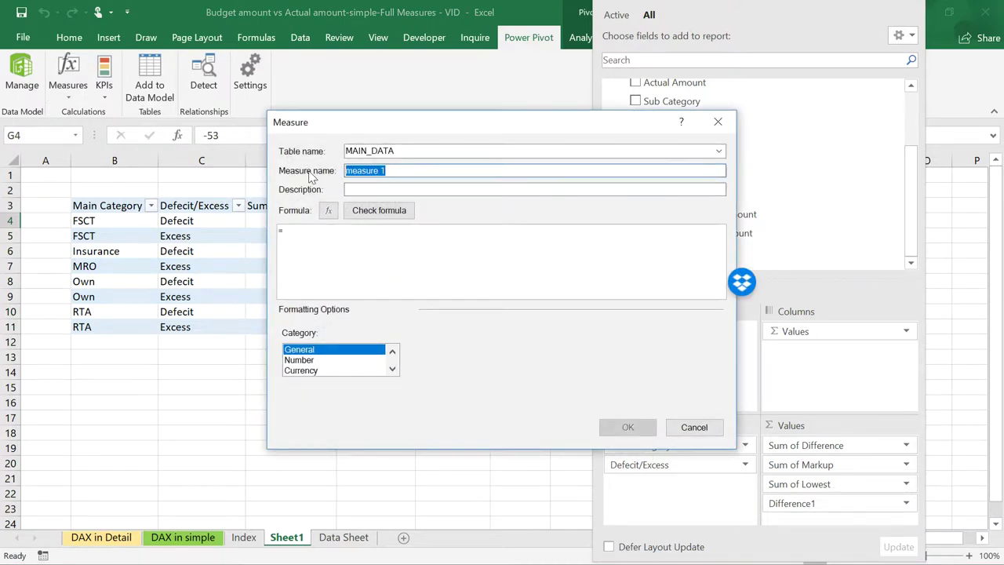
{"action": "type", "text": "Lowest"}
{"action": "left_click", "coordinate": [310, 240]}
{"action": "type", "text": "min"}
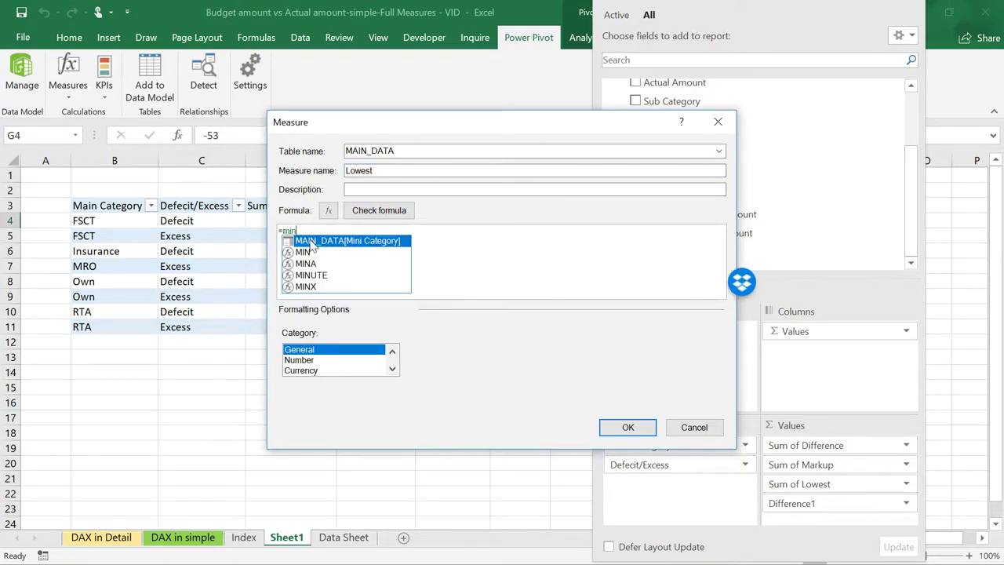
{"action": "type", "text": "("}
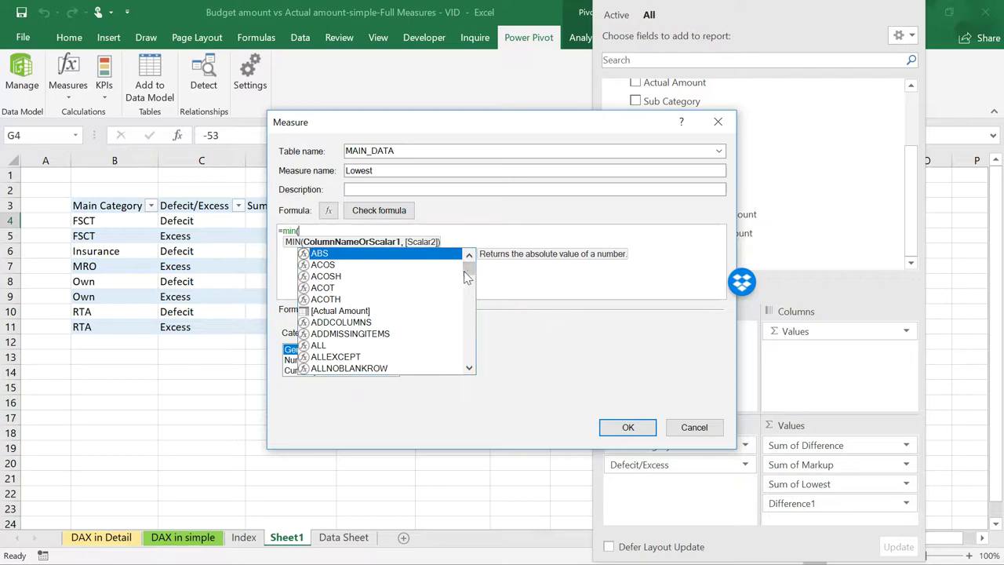
- Try [Budget Amount] and [Sum of Actual Amount] as the MIN arguments and check the formula for errors
{"action": "mouse_move", "coordinate": [463, 271]}
{"action": "left_mouse_down"}
{"action": "mouse_move", "coordinate": [458, 346]}
{"action": "mouse_move", "coordinate": [465, 263]}
{"action": "left_mouse_up"}
{"action": "left_click", "coordinate": [312, 232]}
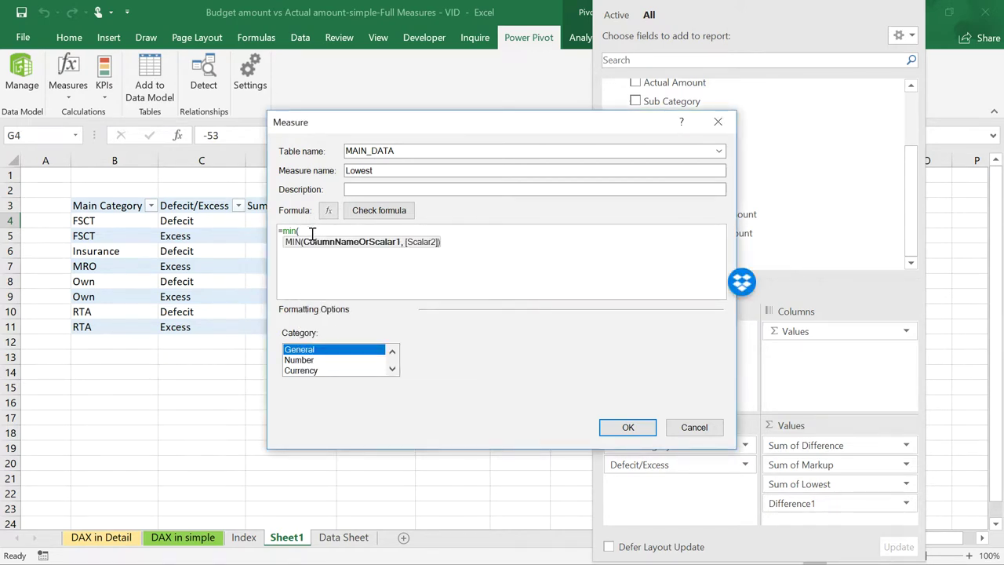
{"action": "type", "text": "b"}
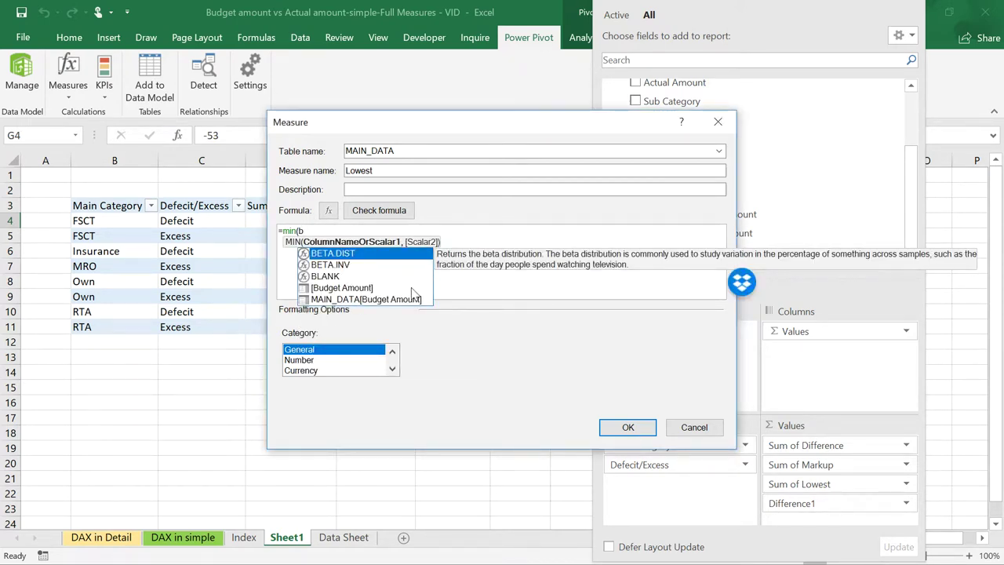
{"action": "double_click", "coordinate": [343, 288]}
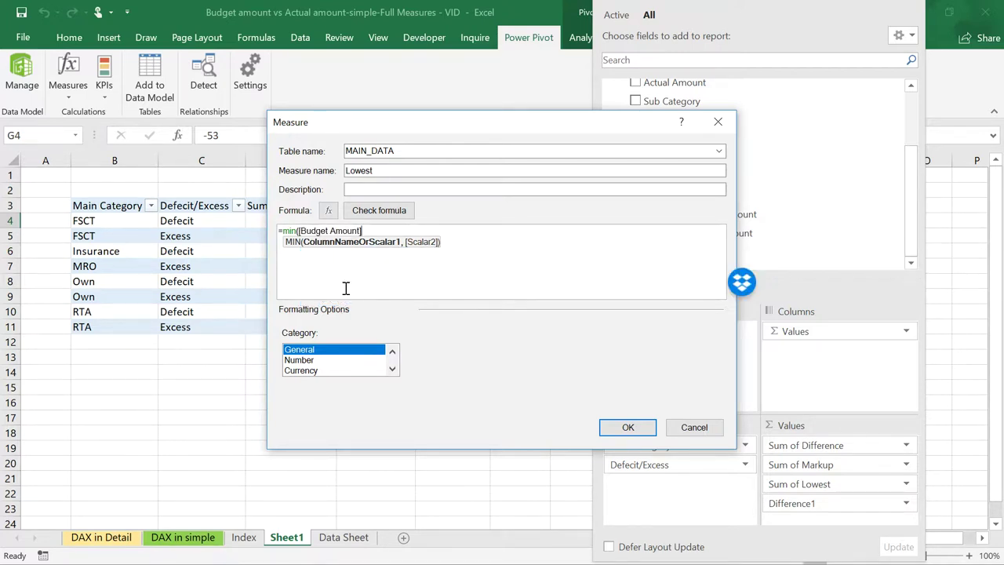
{"action": "type", "text": ","}
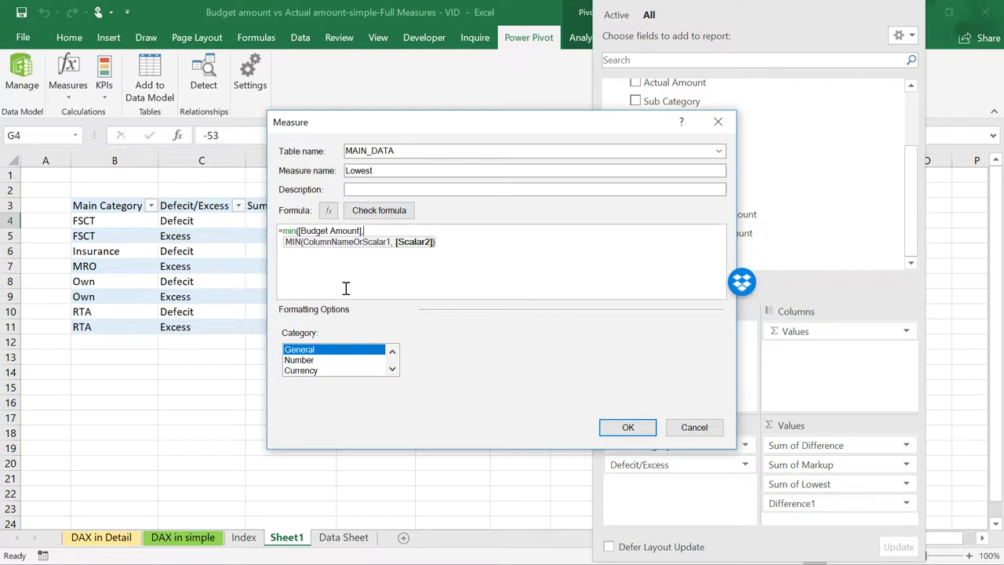
{"action": "type", "text": "ac"}
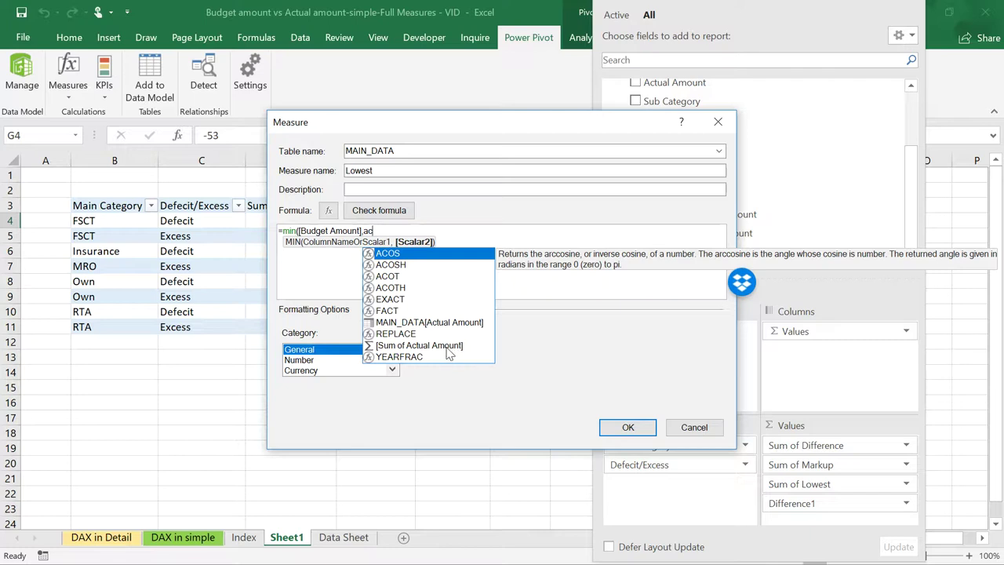
{"action": "double_click", "coordinate": [448, 347]}
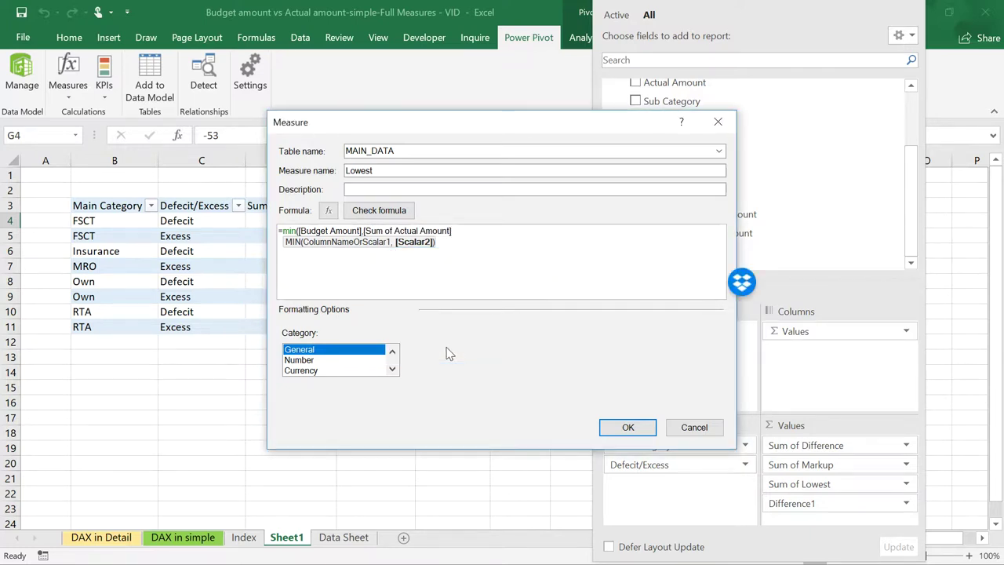
{"action": "type", "text": ")"}
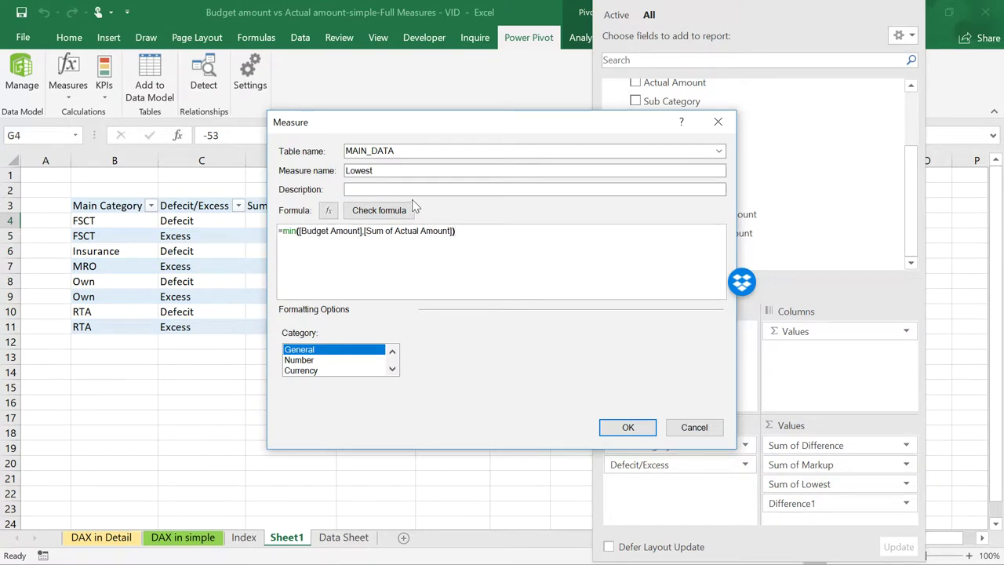
{"action": "left_click", "coordinate": [389, 214]}
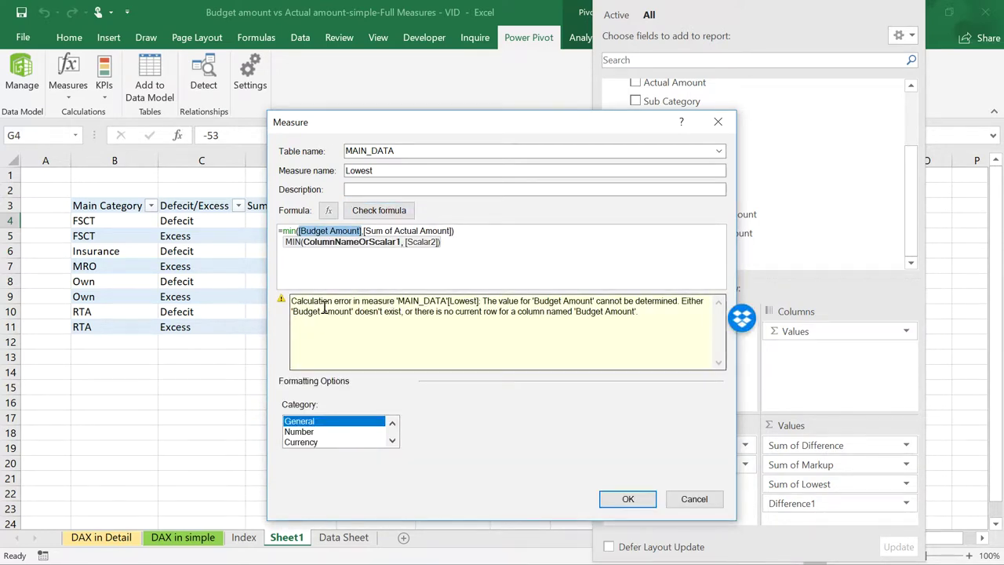
- Replace the MIN arguments so the formula reads =min([Sum of Budget Amount],[Sum of Actual Amount]), and check it for errors
{"action": "left_click", "coordinate": [318, 253]}
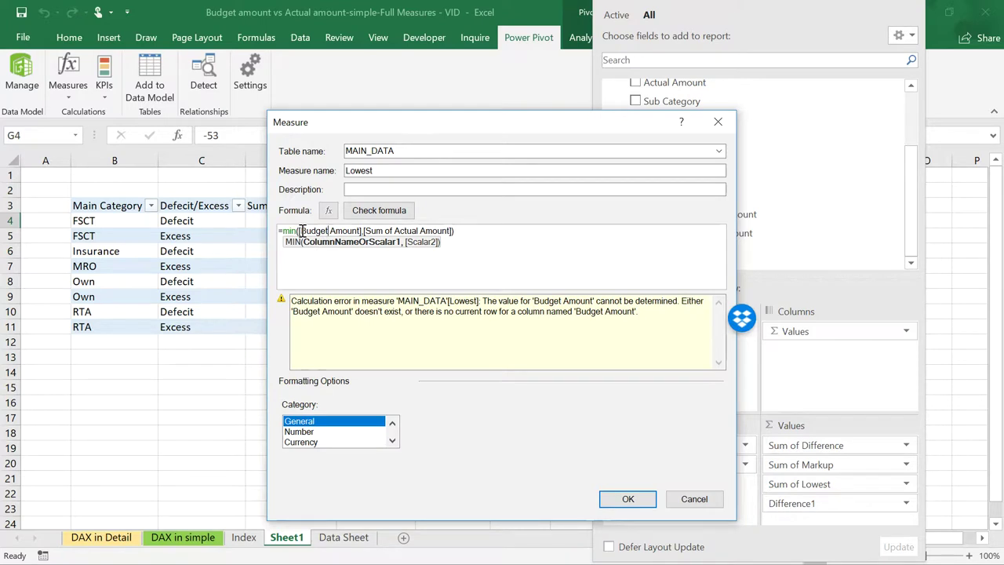
{"action": "left_click_drag", "start_coordinate": [301, 232], "coordinate": [458, 233]}
{"action": "type", "text": "["}
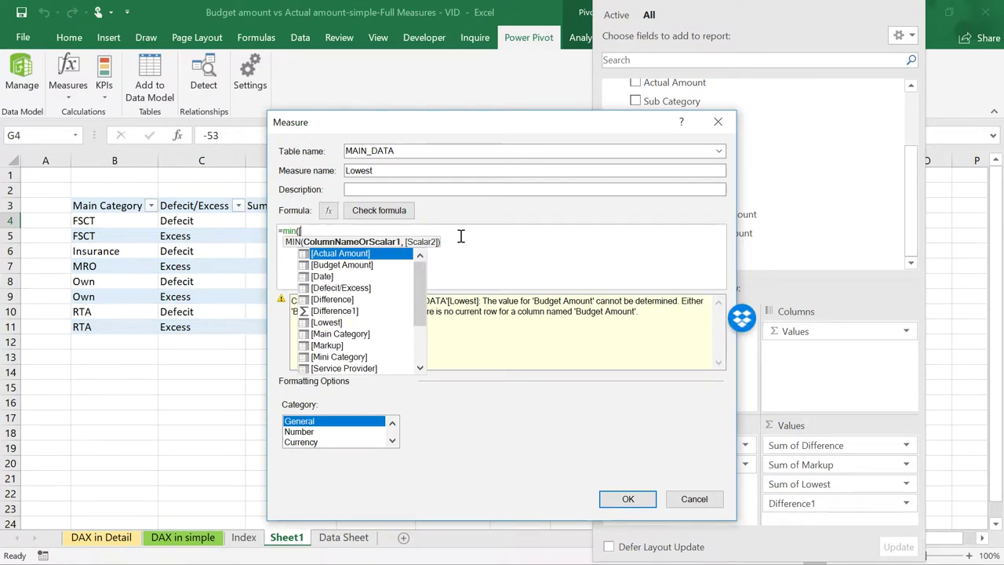
{"action": "left_click_drag", "start_coordinate": [417, 292], "coordinate": [415, 330]}
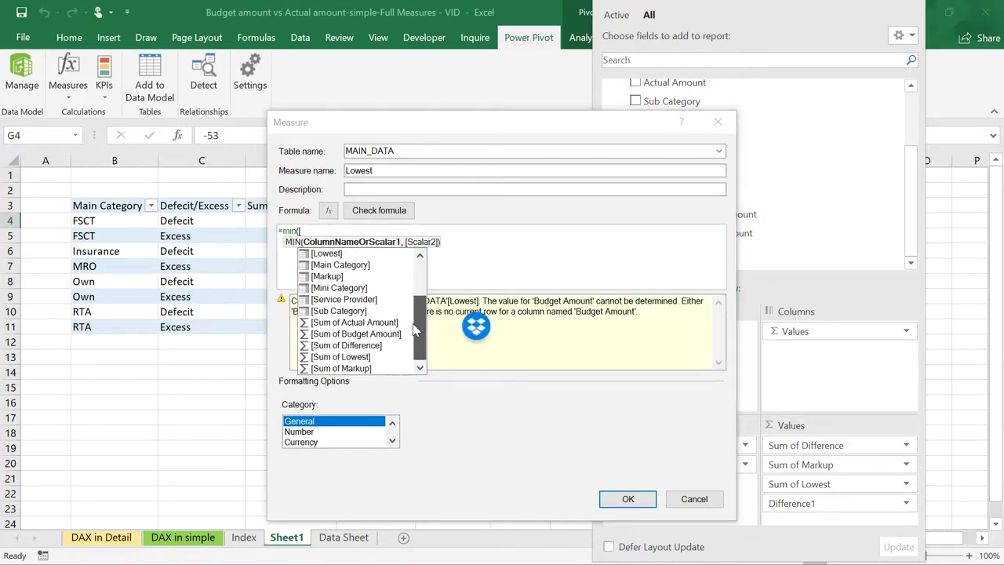
{"action": "double_click", "coordinate": [346, 334]}
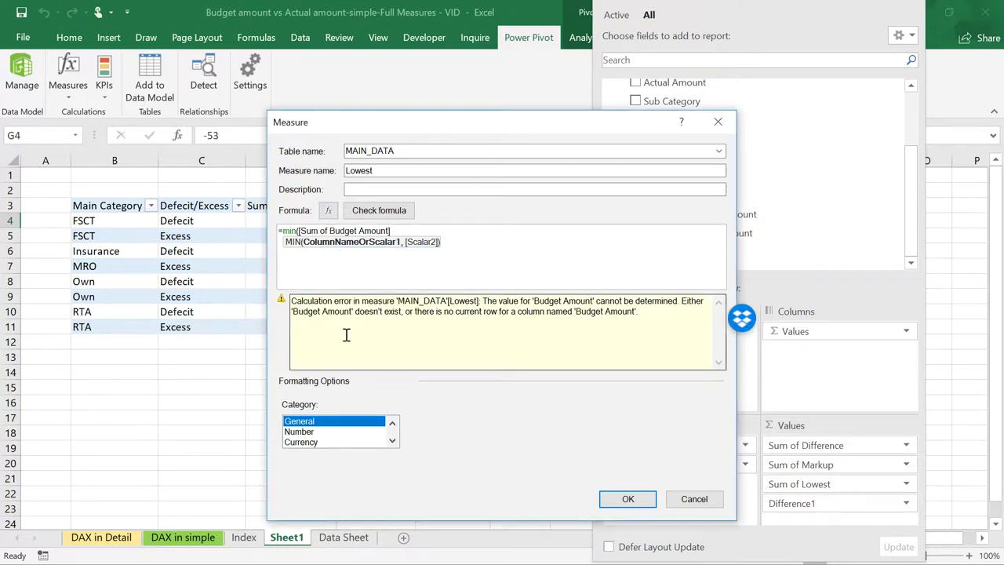
{"action": "type", "text": ","}
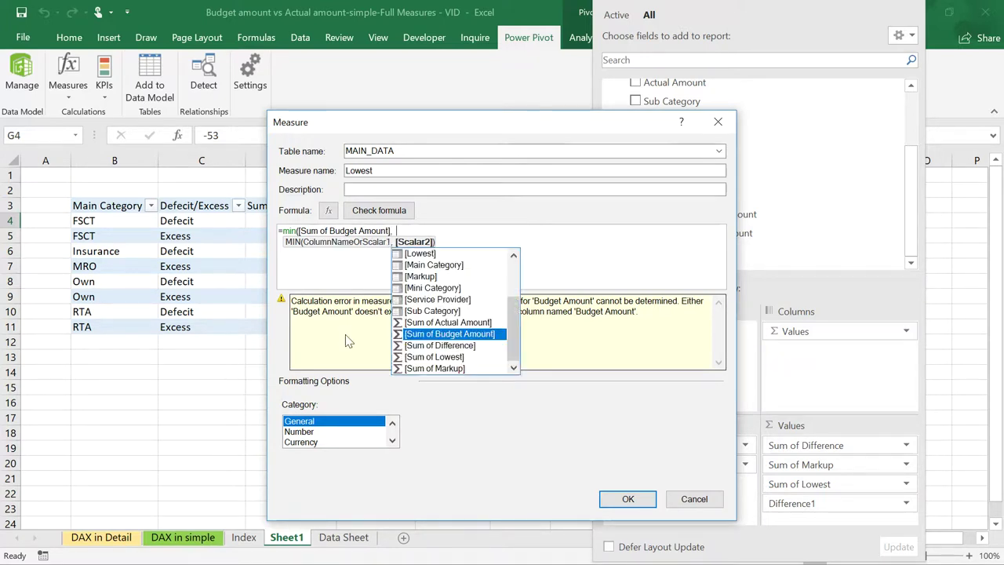
{"action": "type", "text": "sum"}
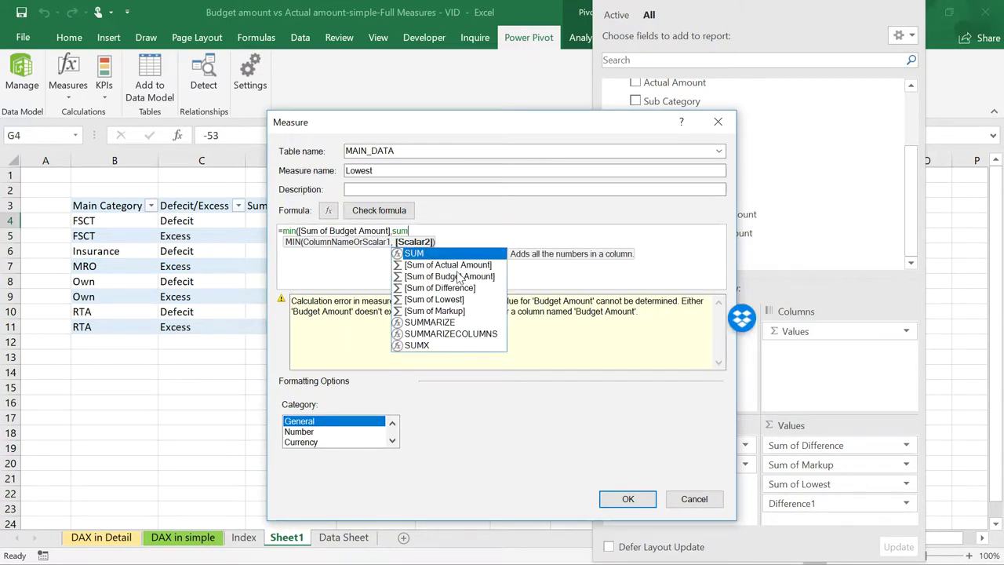
{"action": "double_click", "coordinate": [458, 266]}
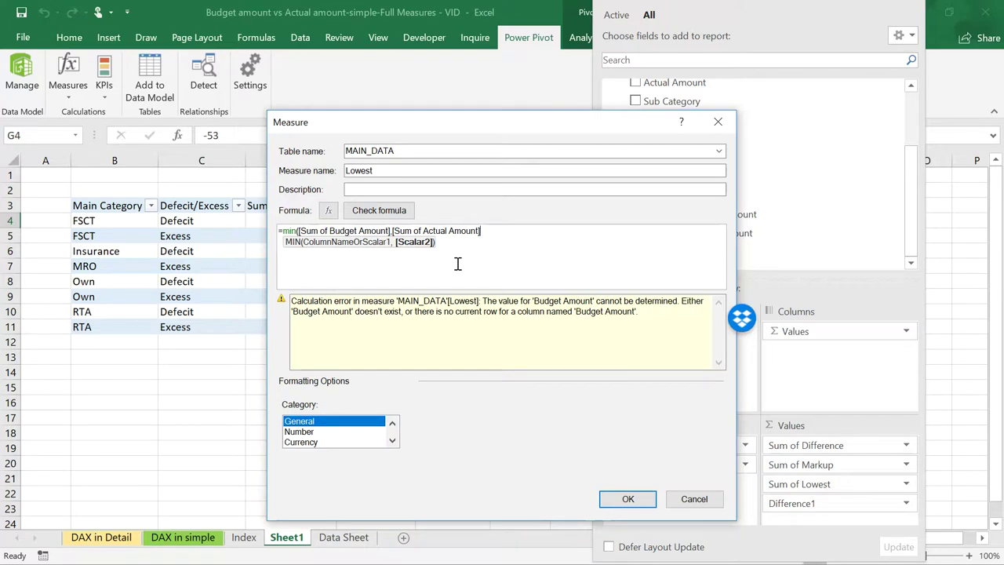
{"action": "type", "text": ")"}
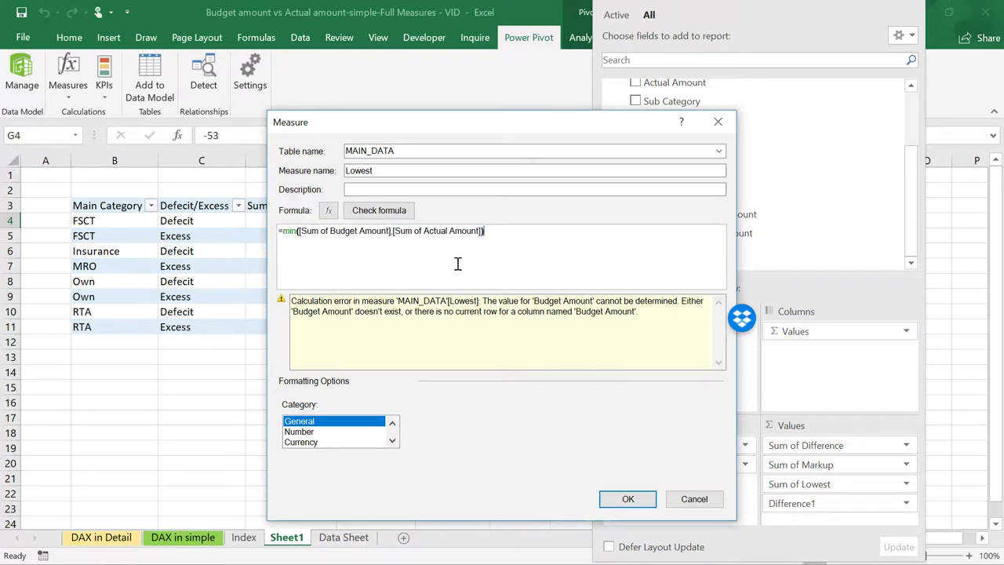
{"action": "left_click", "coordinate": [382, 211]}
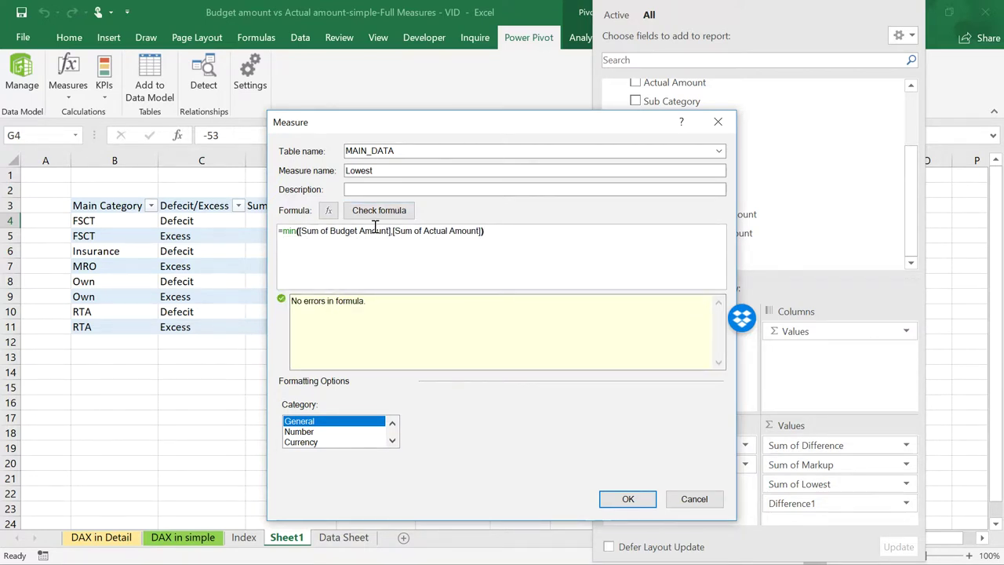
- Rename the measure Lowest1 and save it
{"action": "left_click", "coordinate": [610, 497]}
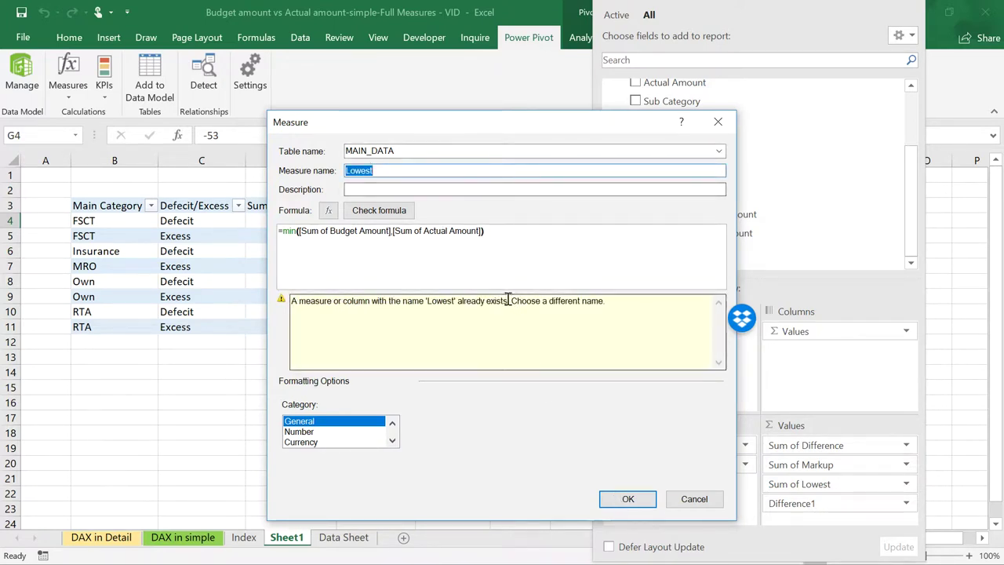
{"action": "left_click", "coordinate": [386, 172]}
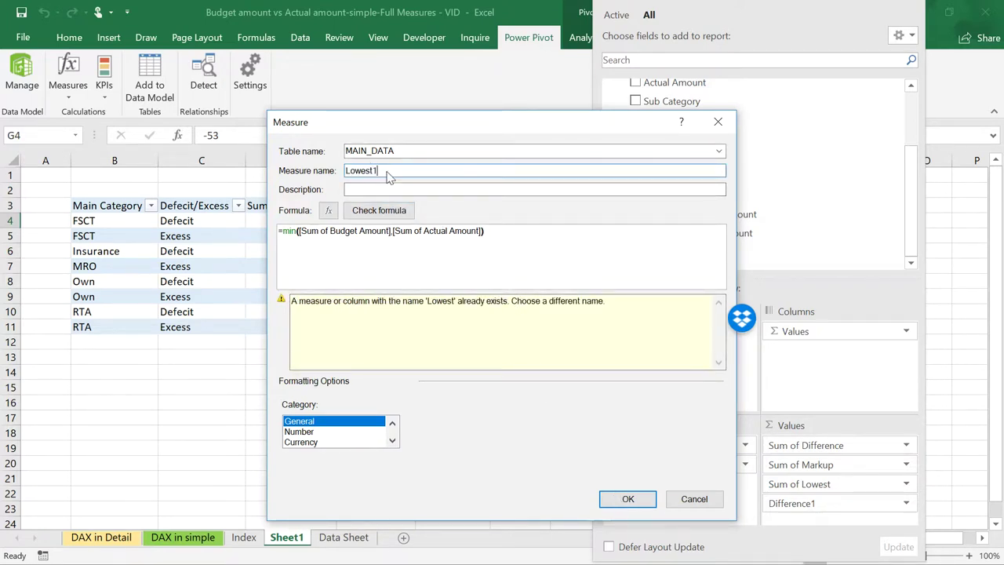
{"action": "left_click", "coordinate": [628, 500]}
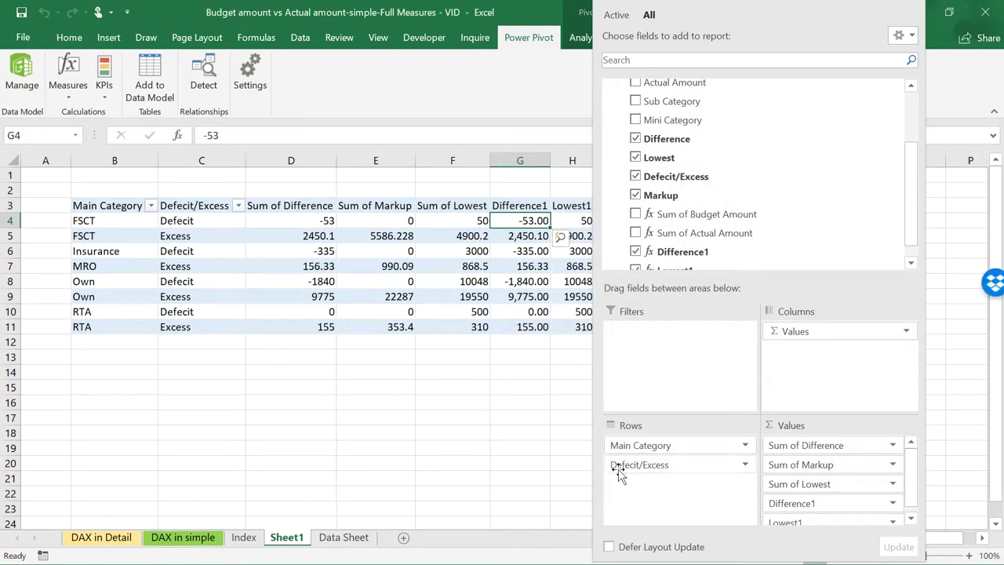
- Look over the Lowest1 entry in the PivotTable fields and the formulas of all existing measures
{"action": "left_click_drag", "start_coordinate": [910, 206], "coordinate": [910, 236]}
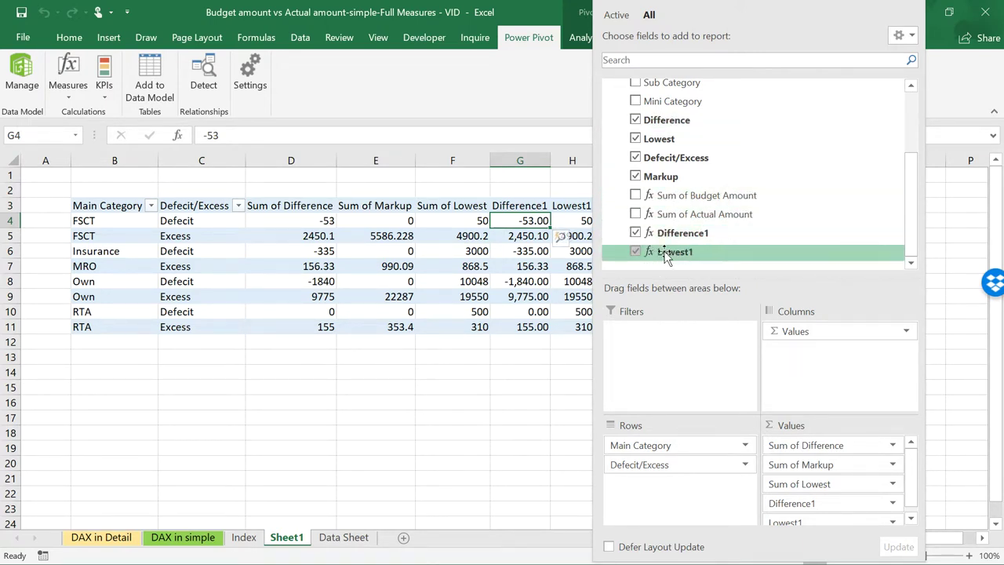
{"action": "left_click", "coordinate": [79, 101]}
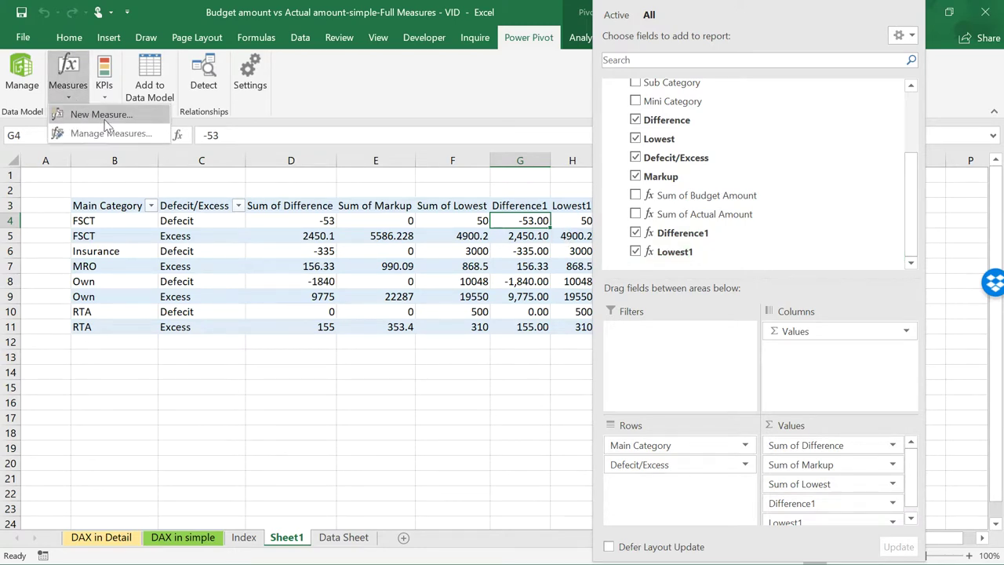
{"action": "left_click", "coordinate": [117, 135]}
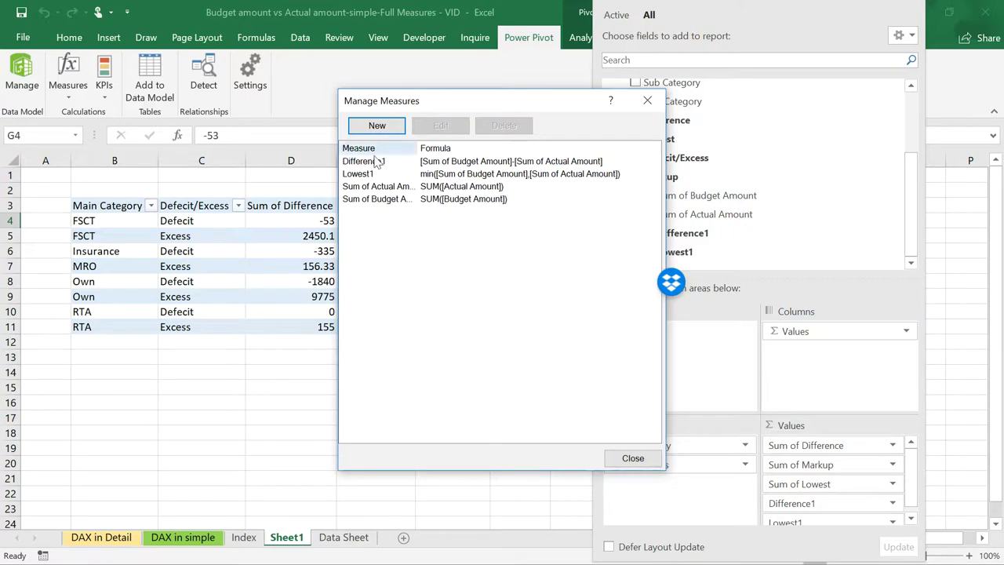
{"action": "left_click", "coordinate": [647, 101]}
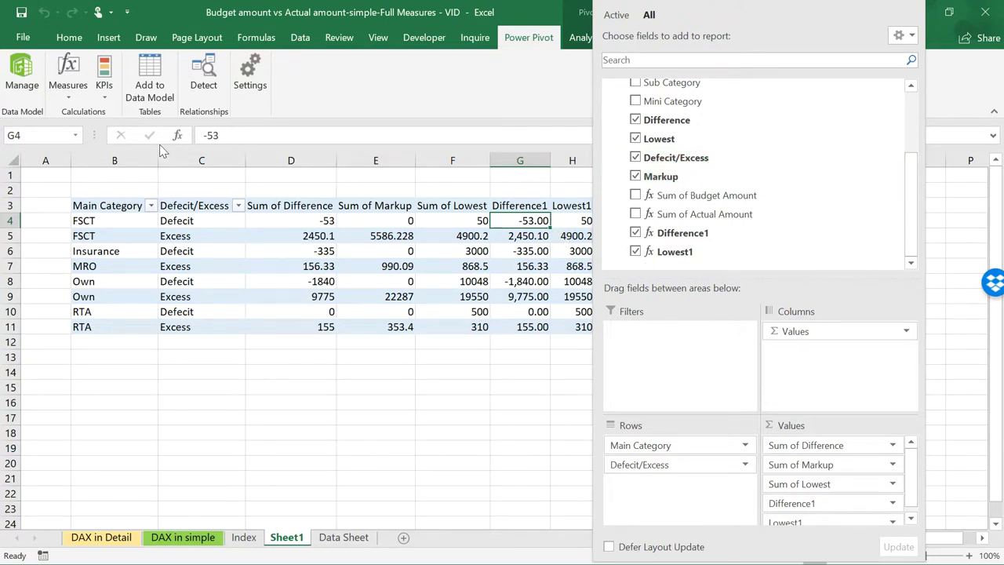
- Create a new measure in MAIN_DATA, start its formula with =if( and set the format category to Number
{"action": "left_click", "coordinate": [66, 101]}
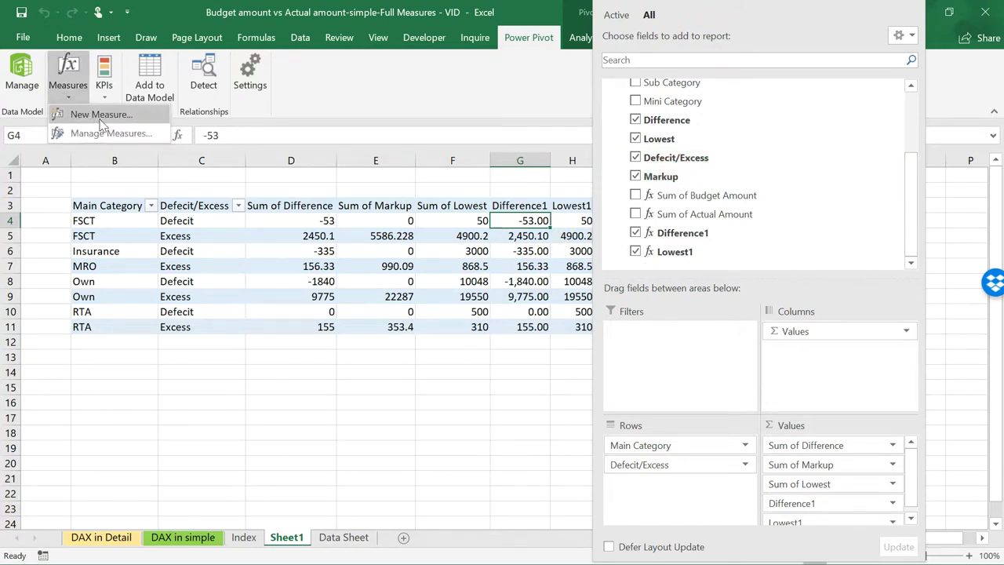
{"action": "left_click", "coordinate": [101, 115]}
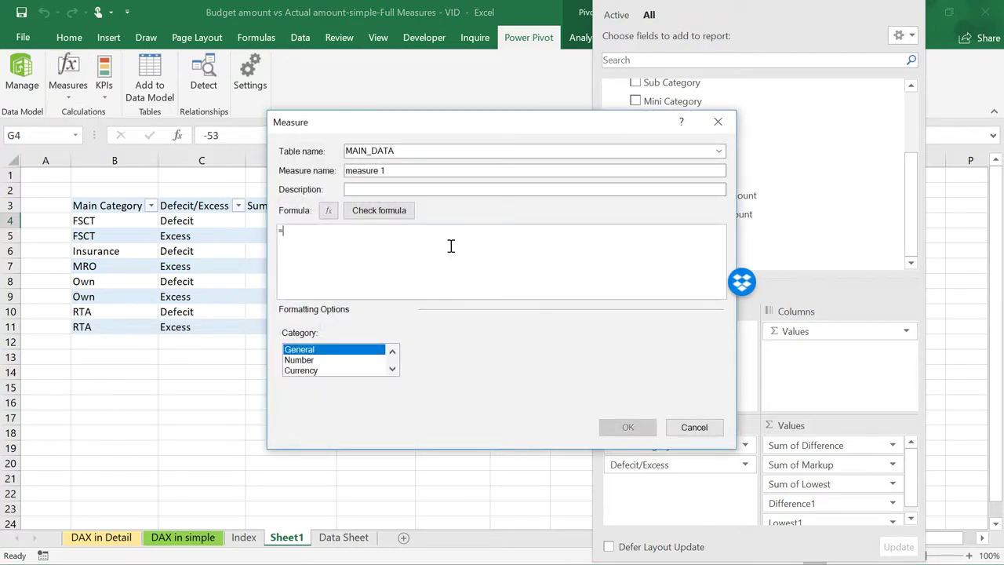
{"action": "left_click_drag", "start_coordinate": [501, 131], "coordinate": [341, 141]}
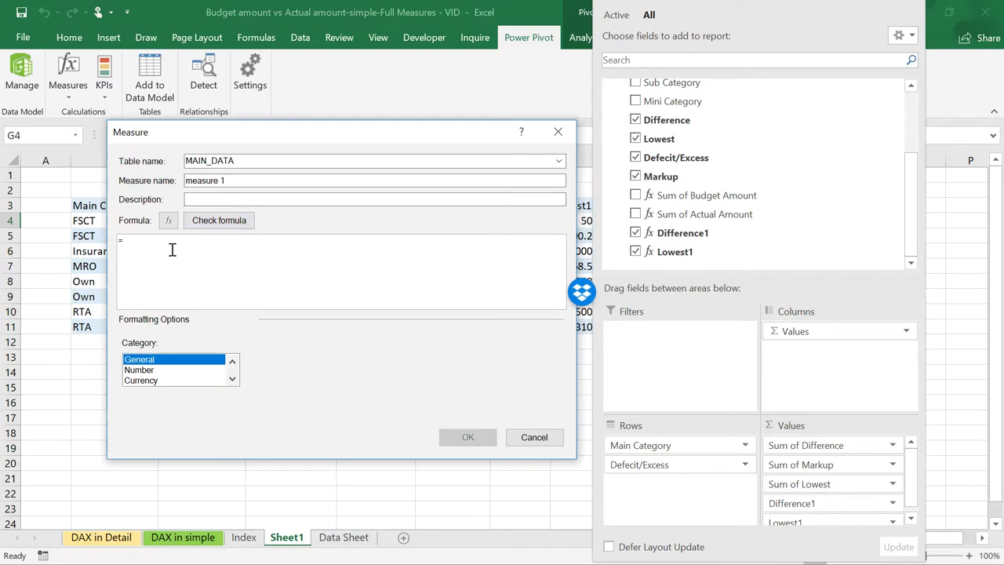
{"action": "type", "text": "id("}
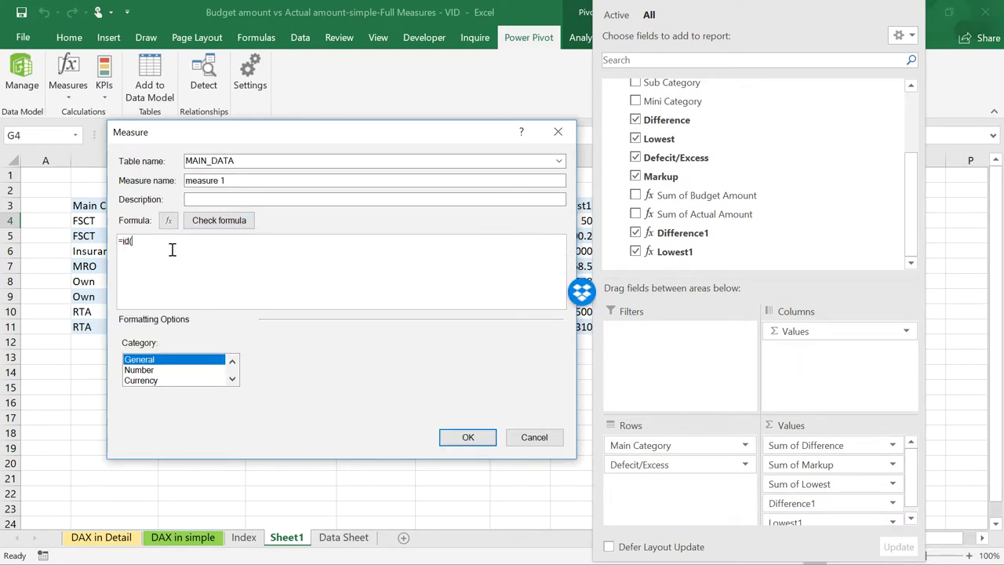
{"action": "key", "text": "BackSpace"}
{"action": "key", "text": "BackSpace"}
{"action": "type", "text": "f"}
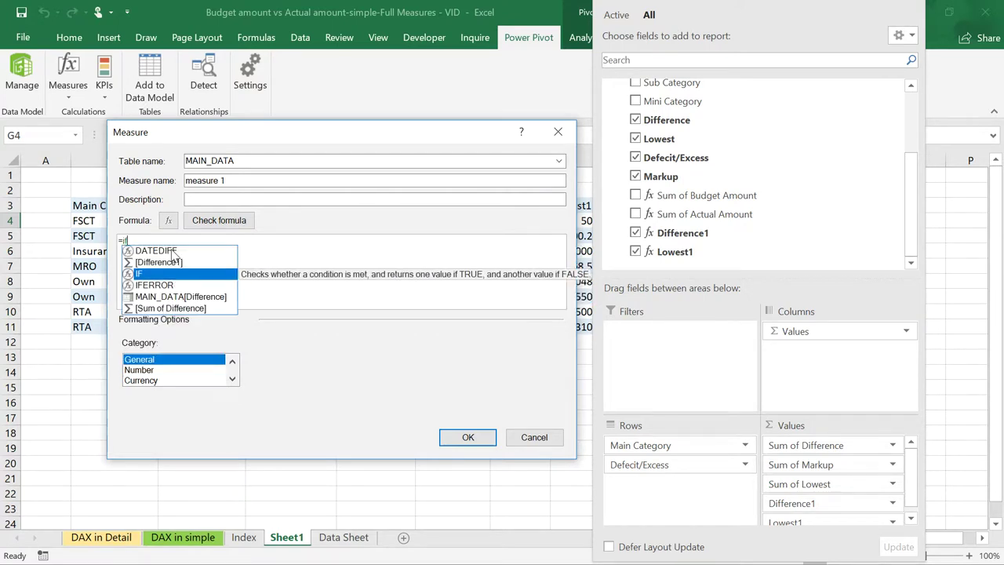
{"action": "type", "text": "("}
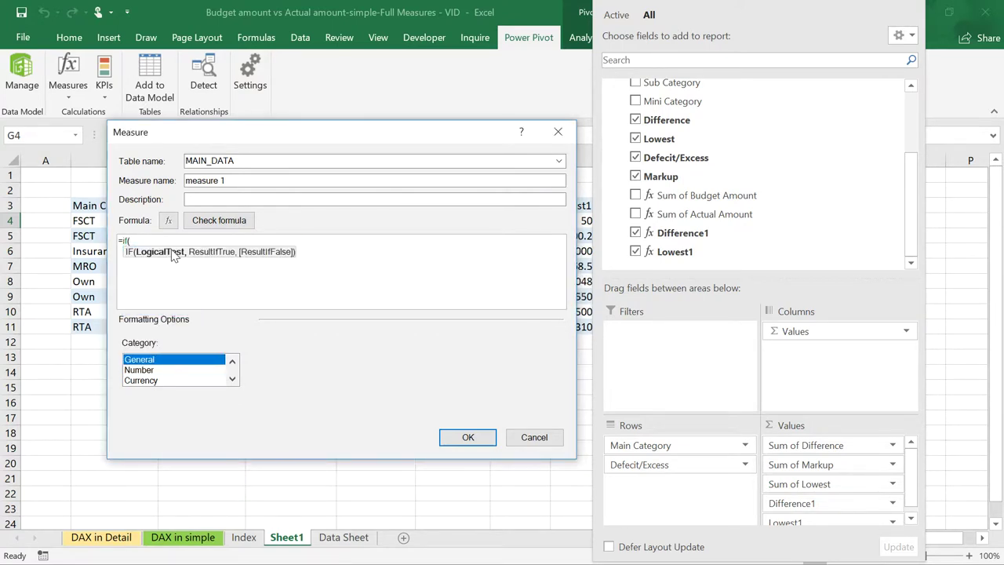
{"action": "left_click", "coordinate": [142, 369]}
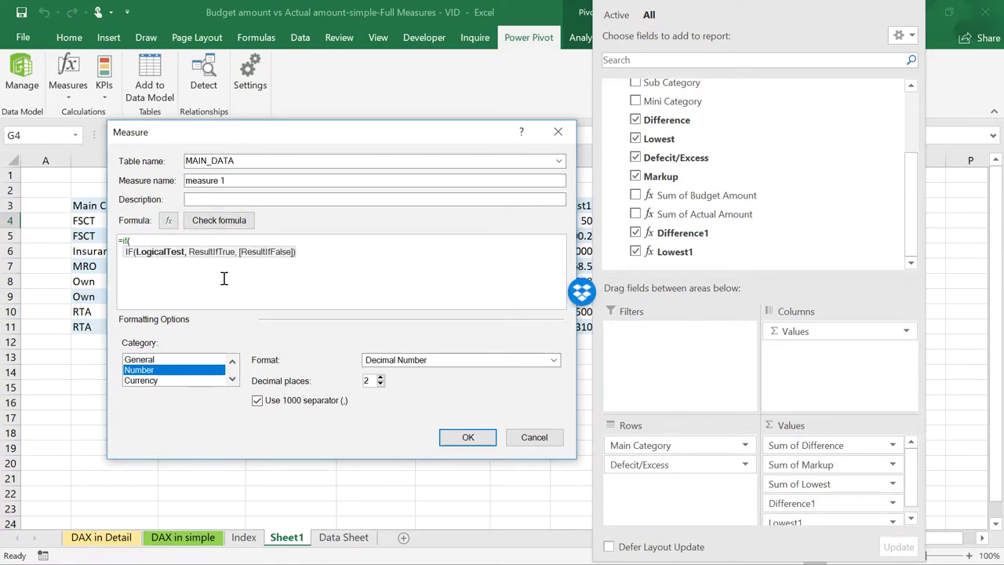
- Enter [Sum of Budget Amount]-[Sum of Actual Amount]>0 as the logical test of the IF formula
{"action": "type", "text": "sum"}
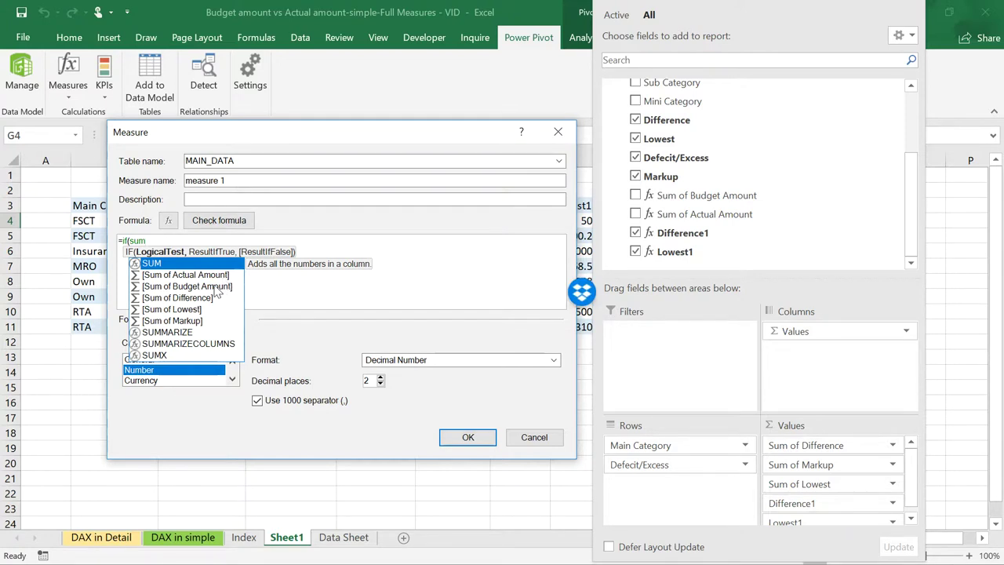
{"action": "left_click", "coordinate": [216, 287]}
{"action": "double_click", "coordinate": [217, 287]}
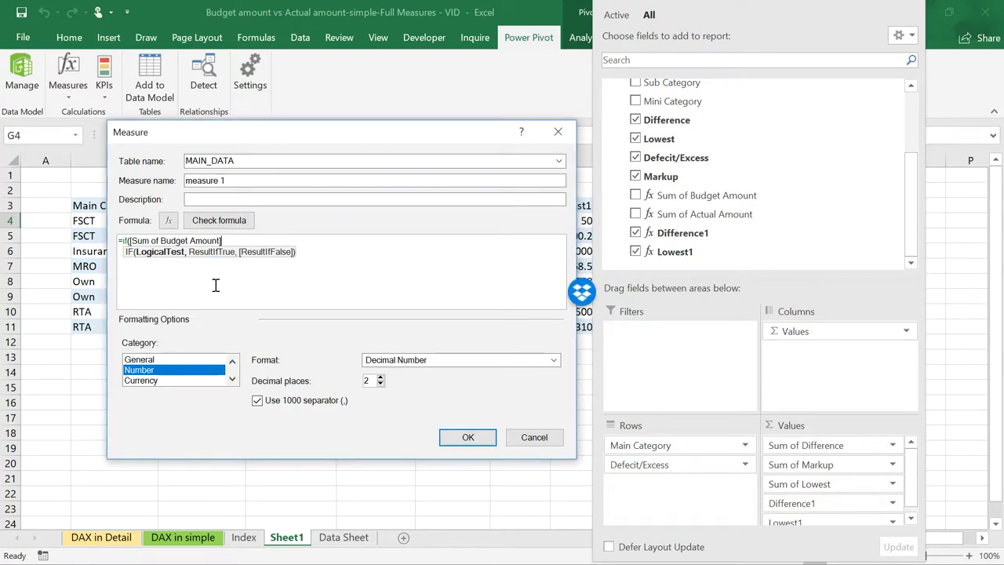
{"action": "type", "text": "-si"}
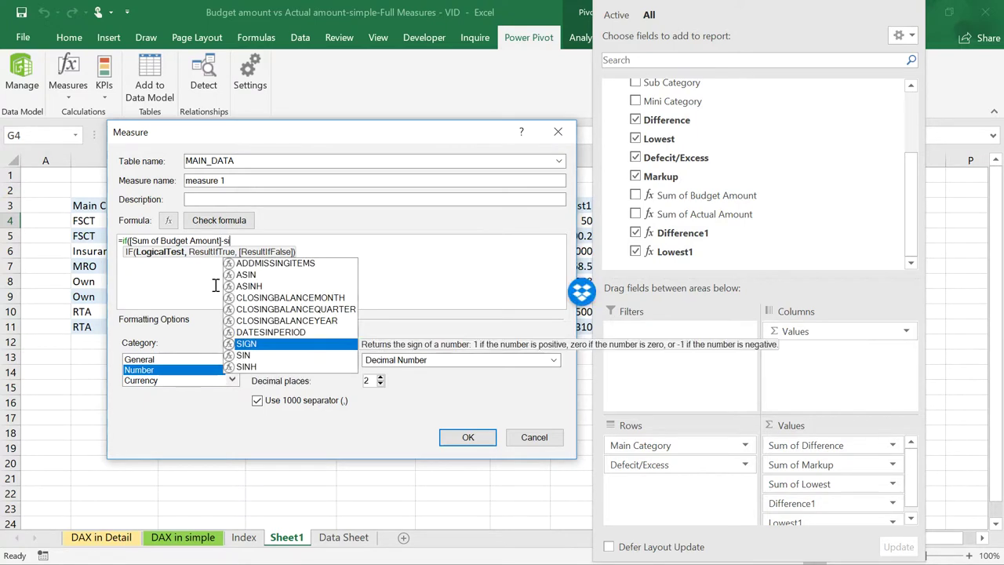
{"action": "key", "text": "BackSpace"}
{"action": "type", "text": "um"}
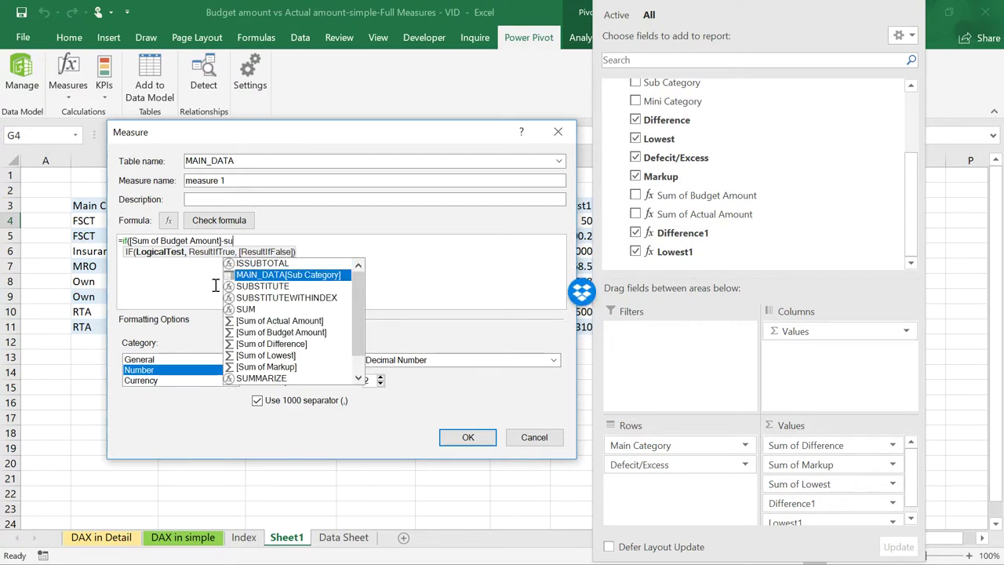
{"action": "double_click", "coordinate": [267, 275]}
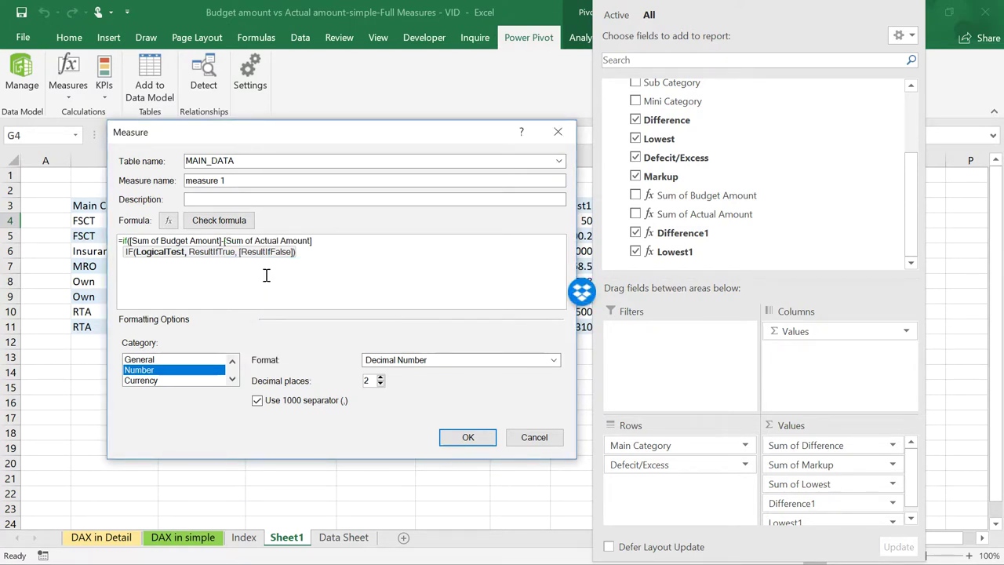
{"action": "type", "text": ">0,"}
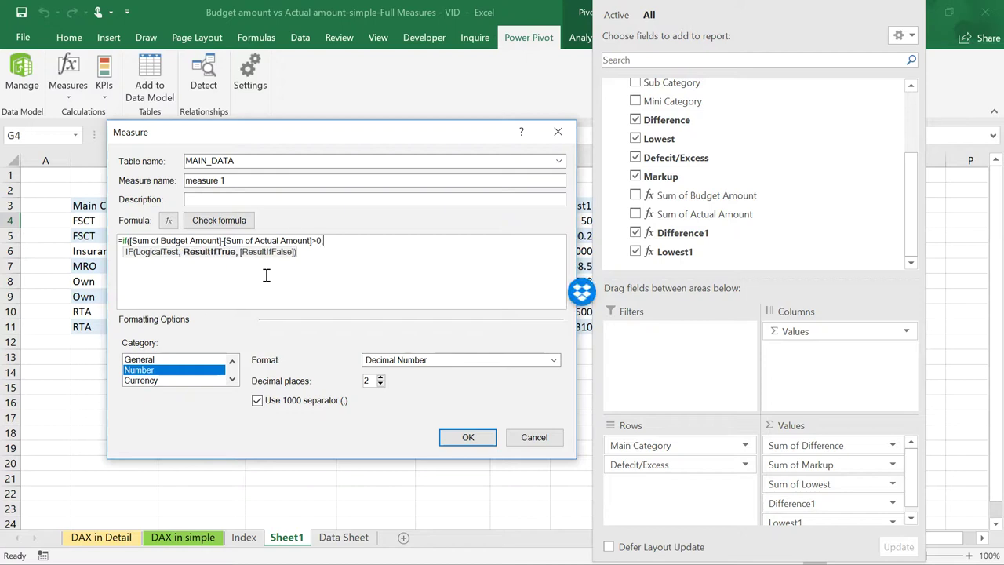
- Complete the IF formula with "Excess" as the true result and "Defecit" as the false result, and check it for errors
{"action": "type", "text": "\"e"}
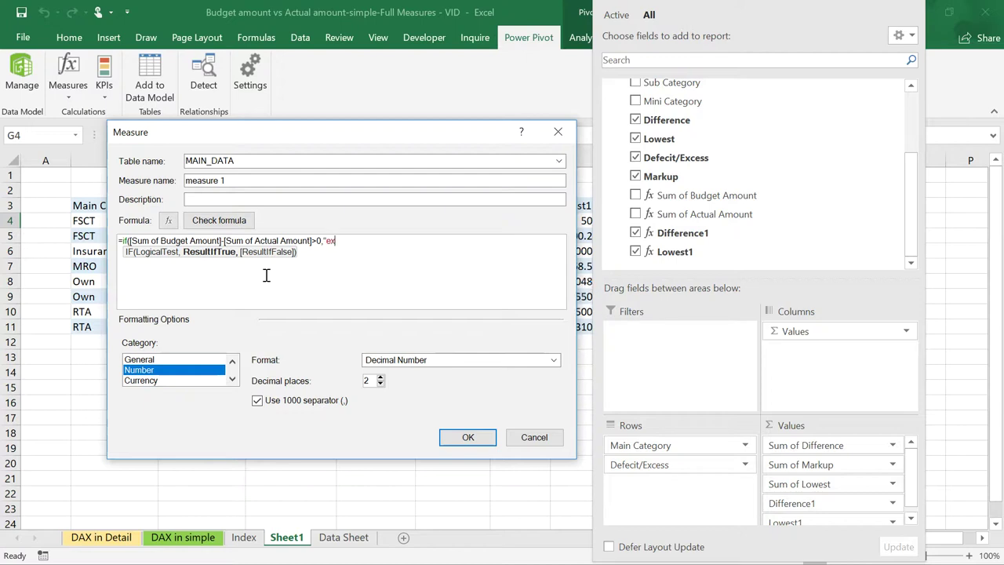
{"action": "key", "text": "BackSpace"}
{"action": "type", "text": "E"}
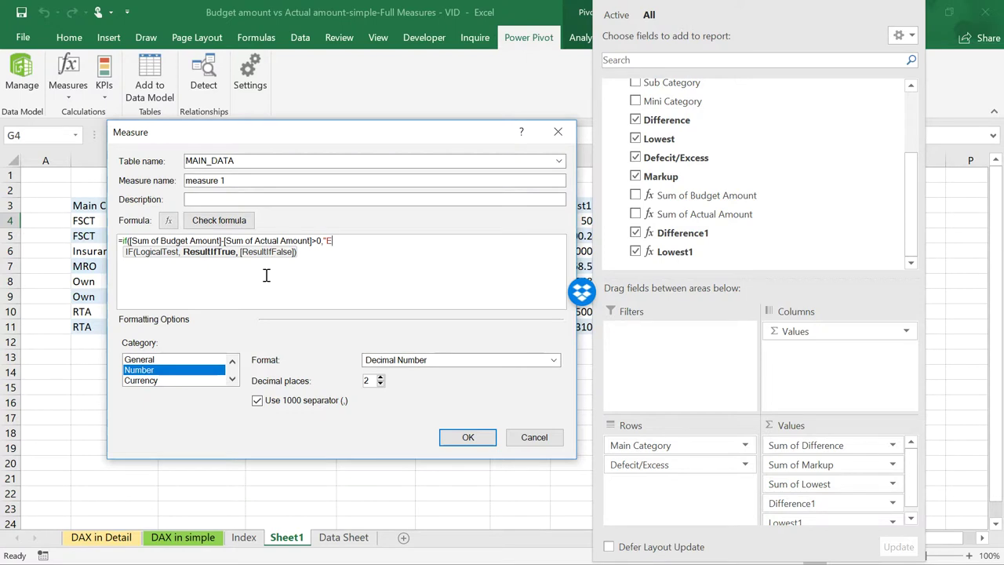
{"action": "type", "text": "x"}
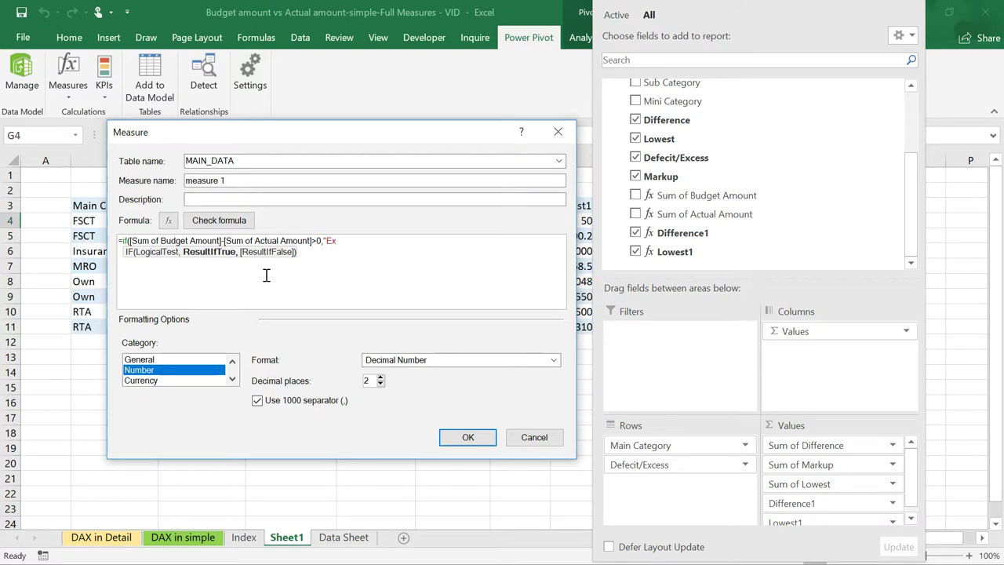
{"action": "type", "text": "cess"}
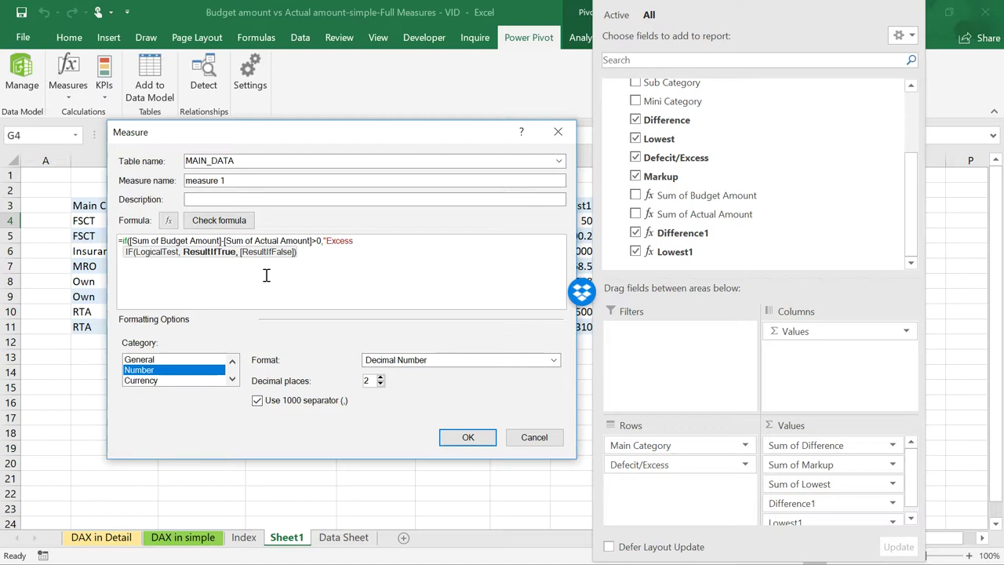
{"action": "type", "text": "\","}
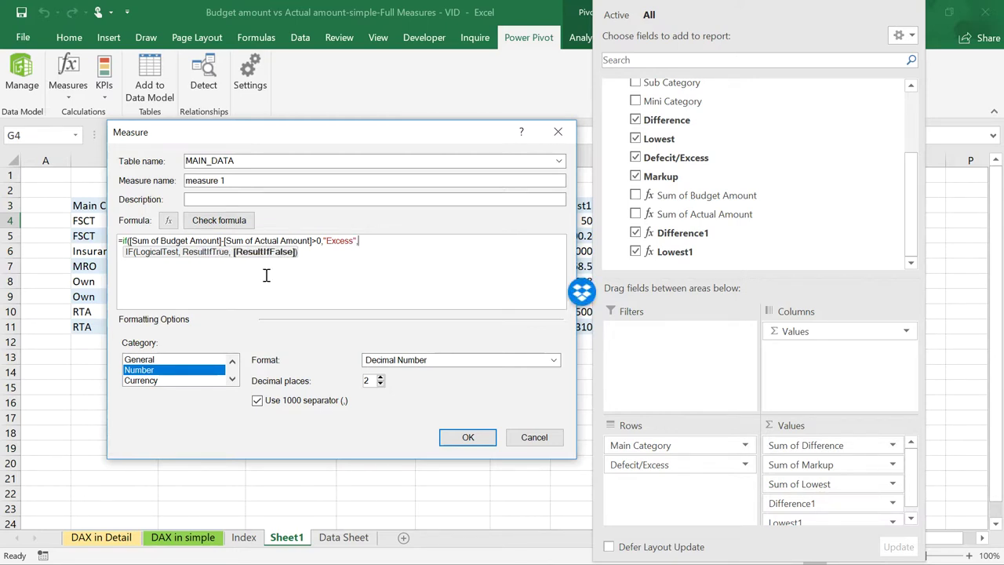
{"action": "type", "text": "\"De"}
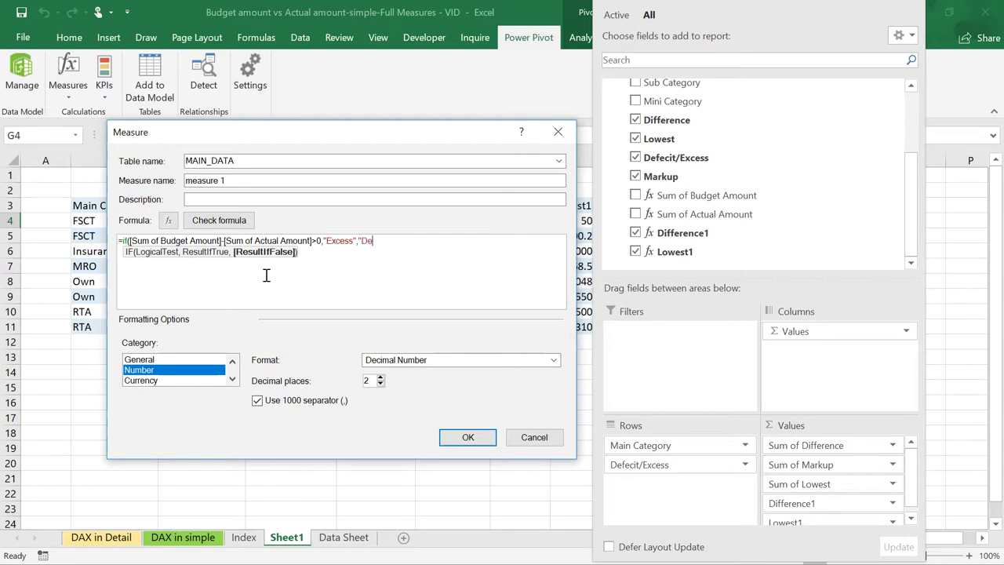
{"action": "type", "text": "fecit\""}
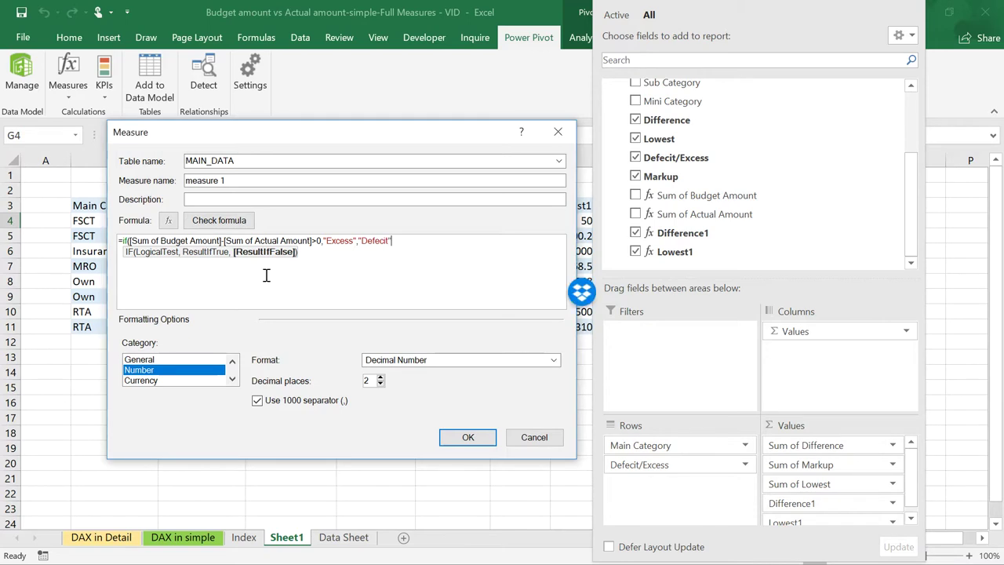
{"action": "type", "text": ")"}
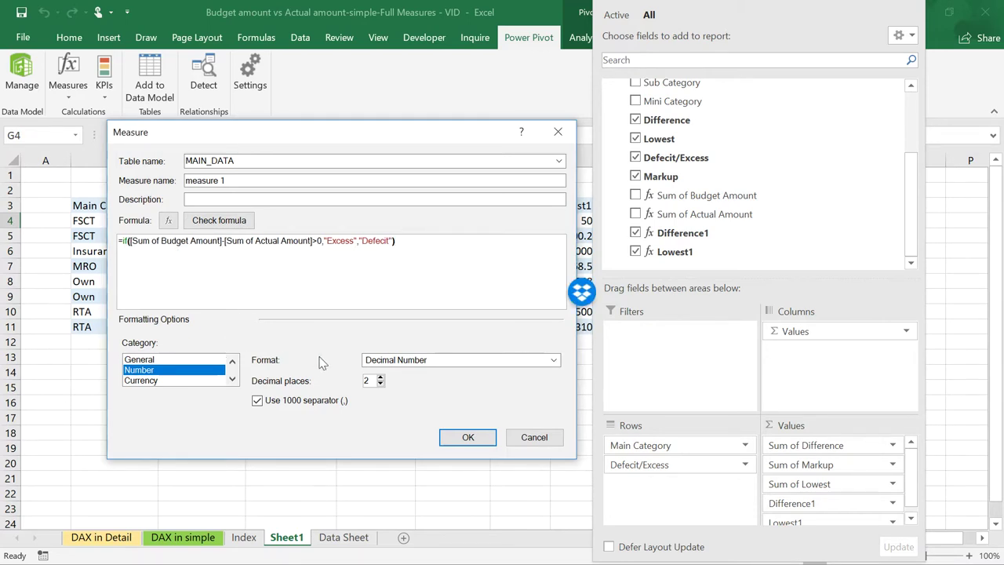
{"action": "left_click", "coordinate": [219, 223]}
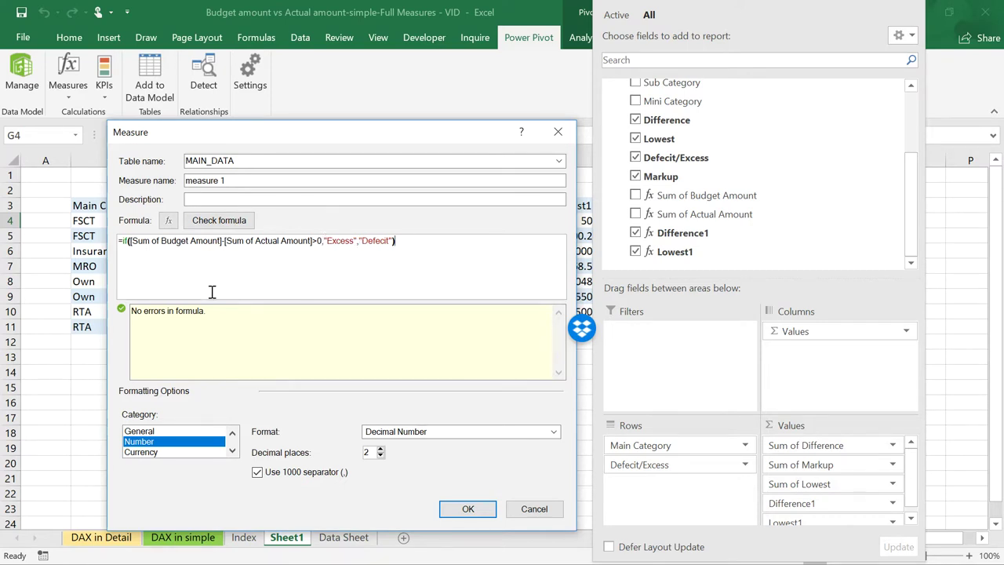
- Name the measure Defecit/Excess2 and save it
{"action": "left_click", "coordinate": [230, 180]}
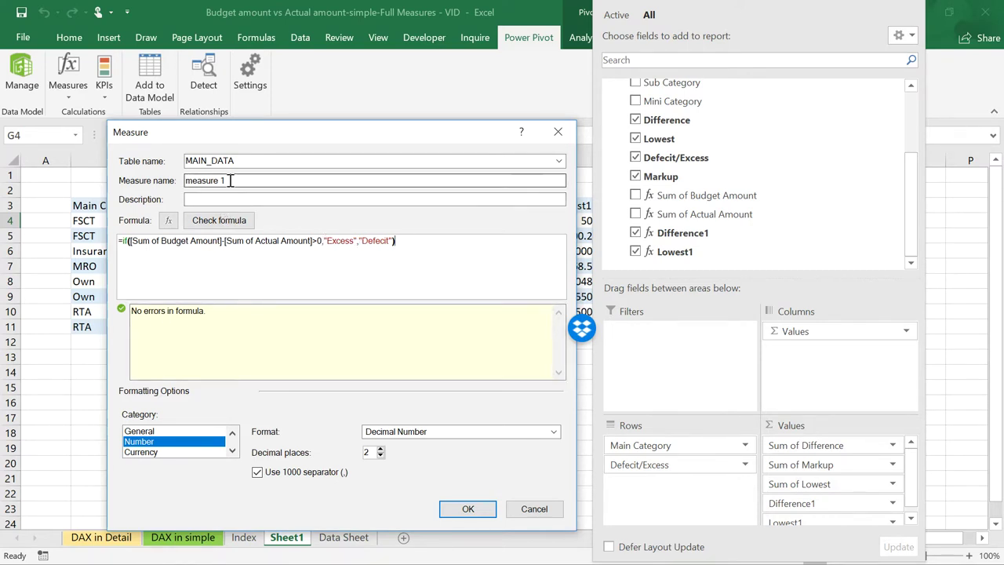
{"action": "left_click_drag", "start_coordinate": [230, 181], "coordinate": [165, 183]}
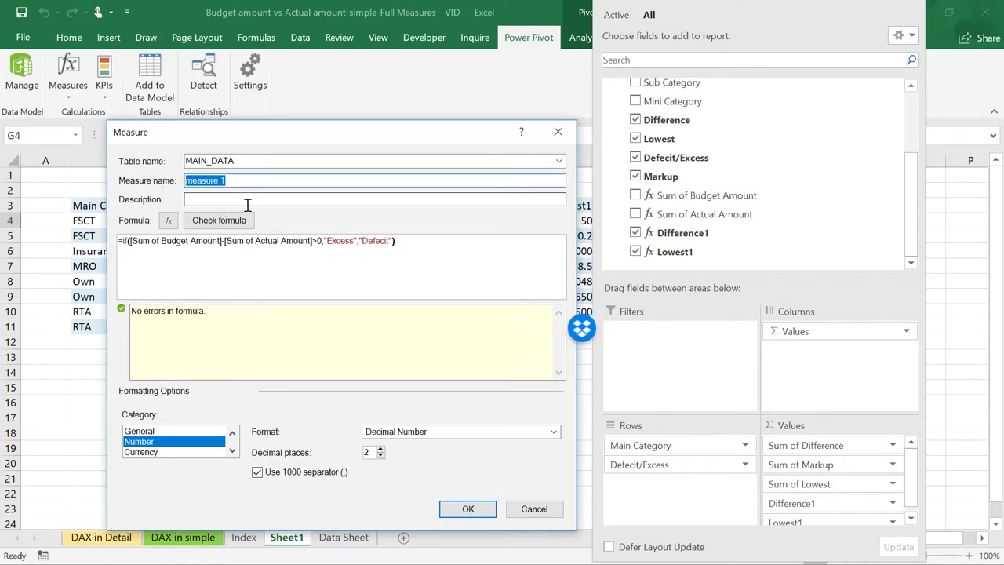
{"action": "type", "text": "Defe"}
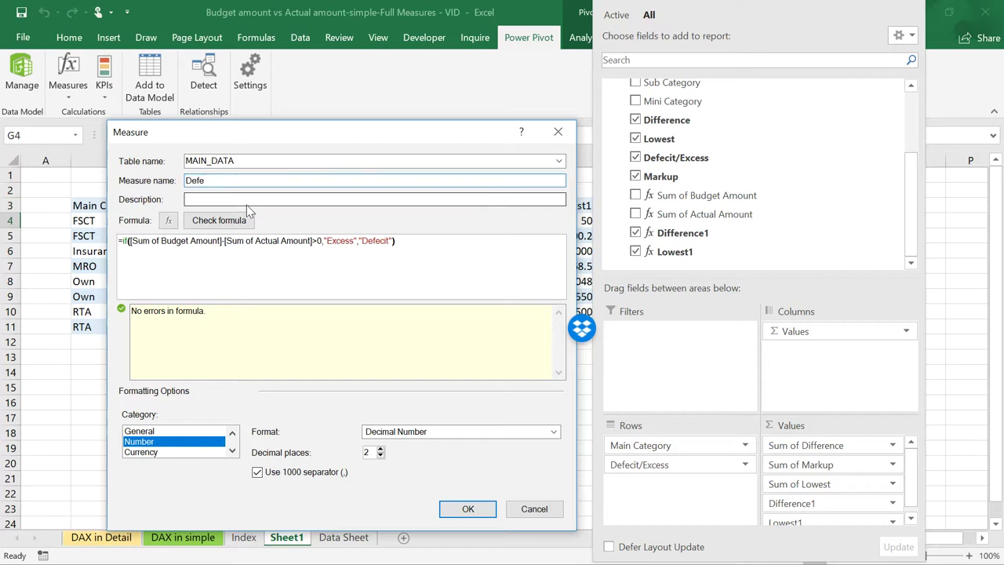
{"action": "type", "text": "cit/Excess"}
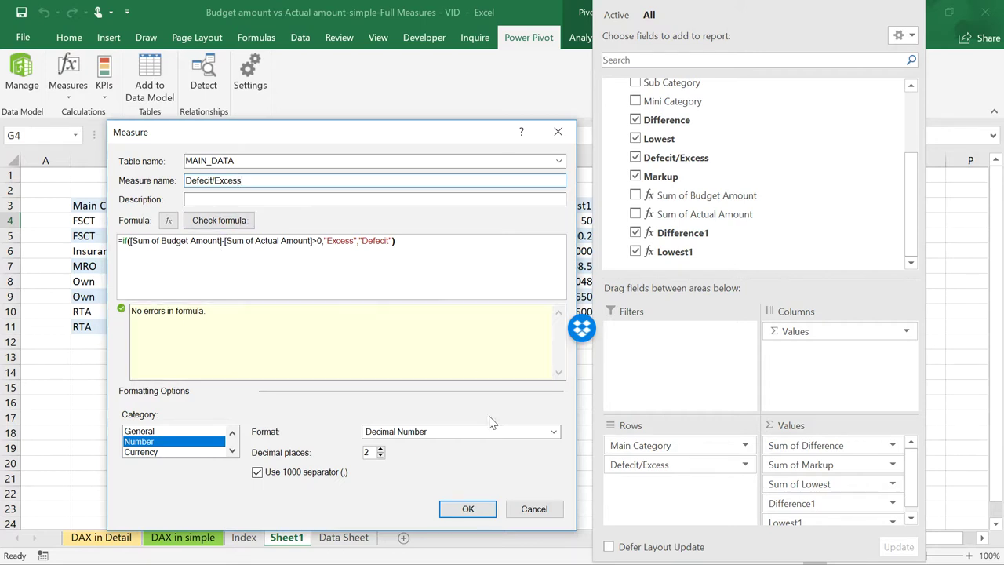
{"action": "left_click", "coordinate": [461, 509]}
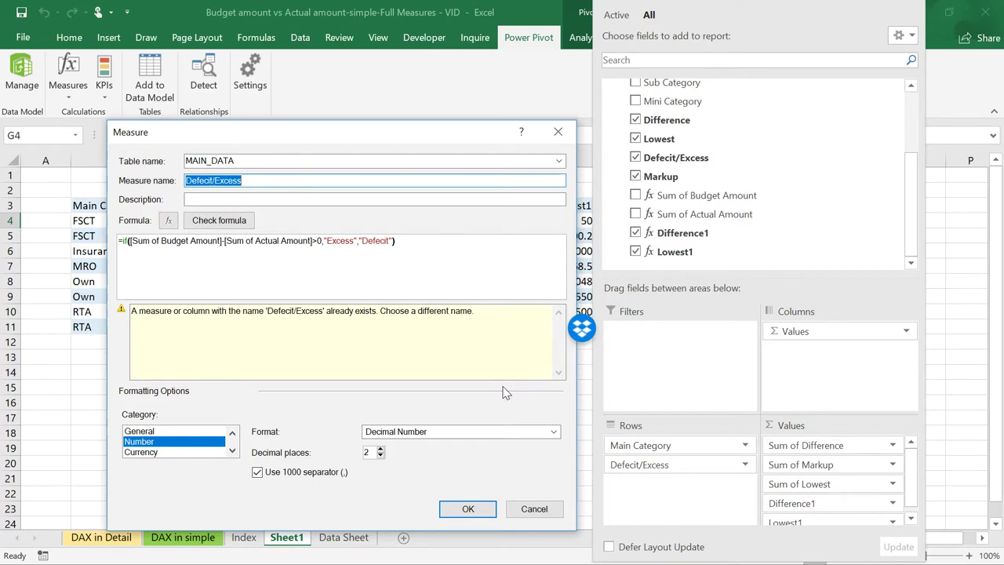
{"action": "left_click", "coordinate": [272, 179]}
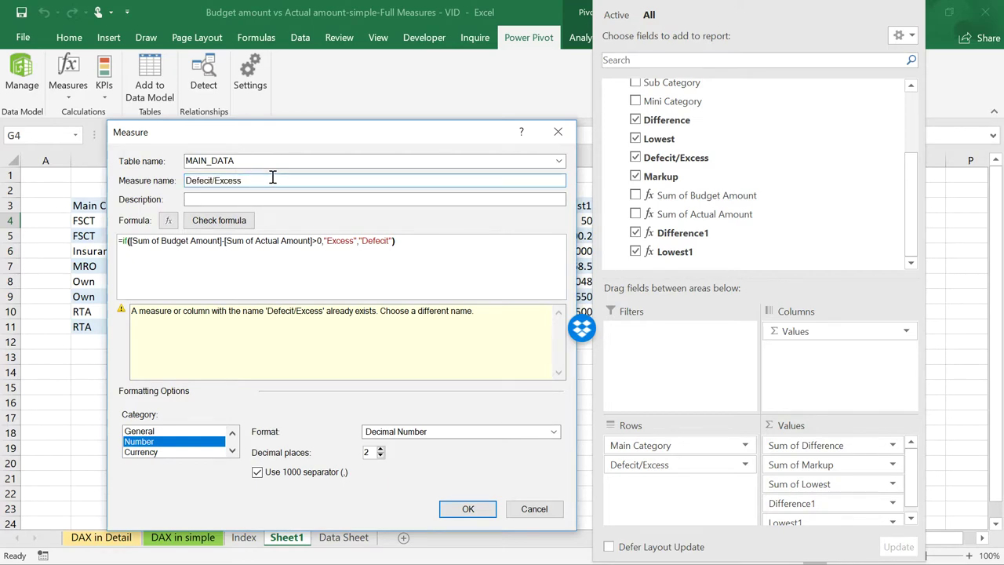
{"action": "type", "text": "2"}
{"action": "left_click", "coordinate": [468, 508]}
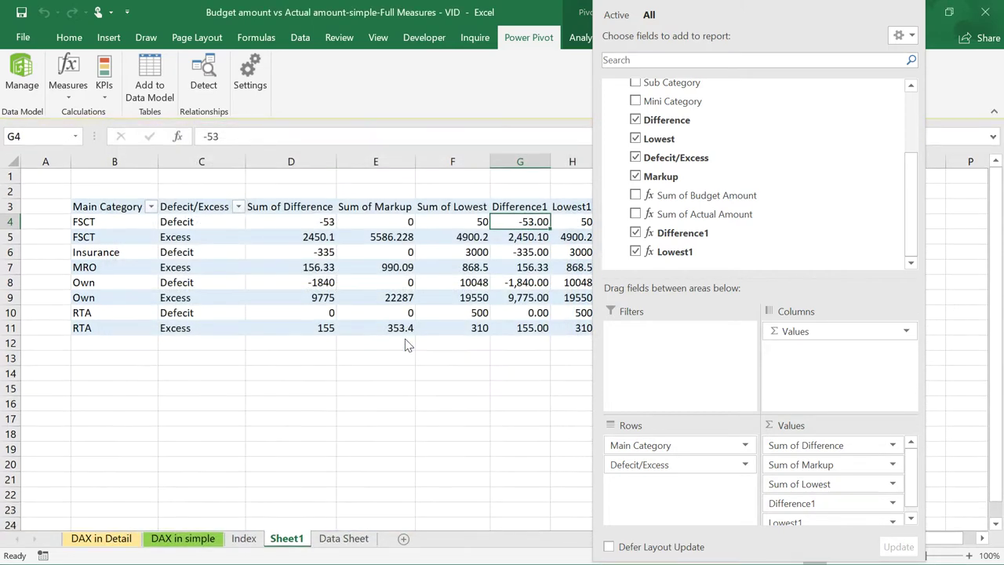
- Look over the Defecit/Excess2 entry in the PivotTable fields and compare its column with the calculated Defecit/Excess column
{"action": "left_click_drag", "start_coordinate": [908, 208], "coordinate": [908, 225]}
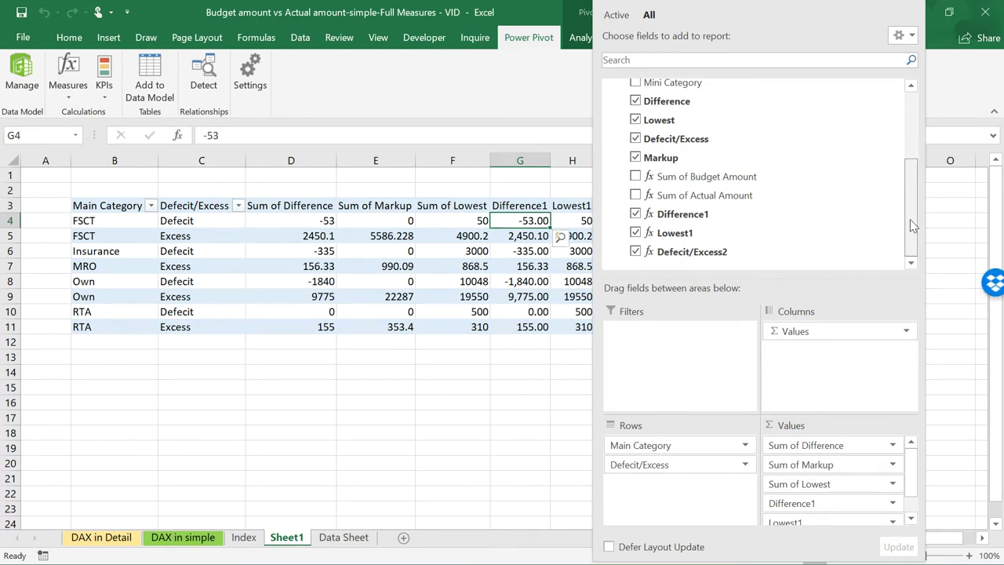
{"action": "double_click", "coordinate": [674, 8]}
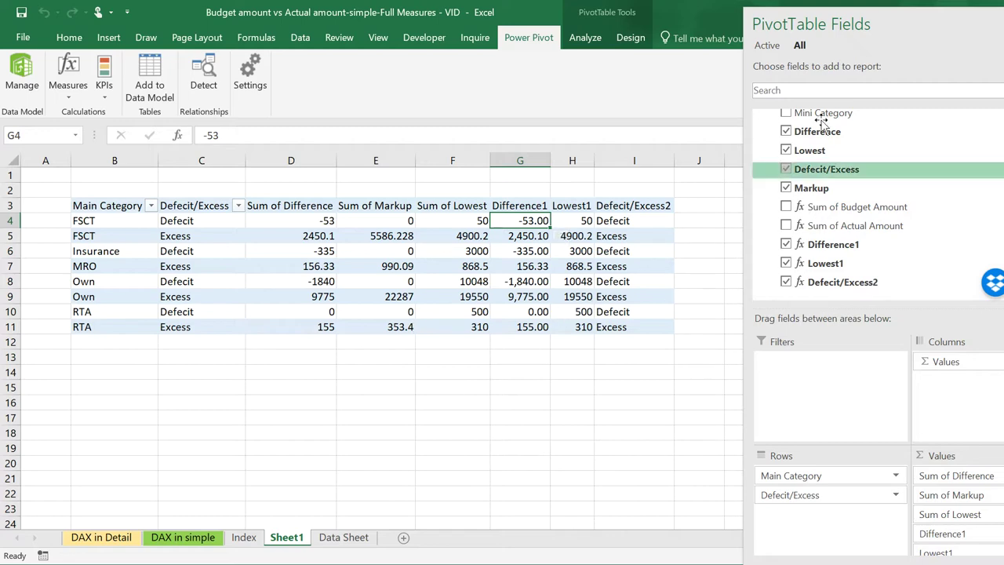
{"action": "left_click_drag", "start_coordinate": [858, 23], "coordinate": [732, 4]}
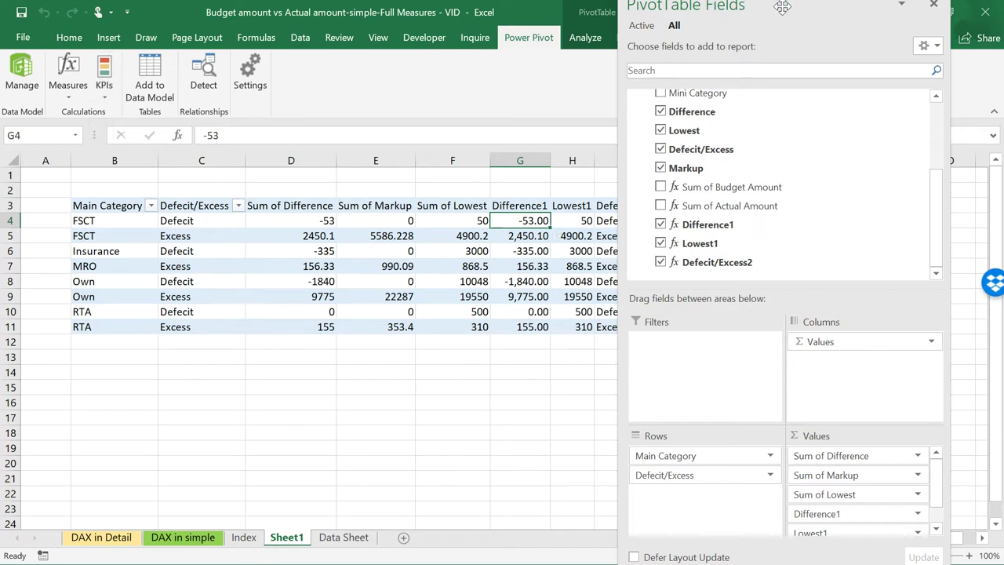
{"action": "left_click_drag", "start_coordinate": [782, 8], "coordinate": [745, 54]}
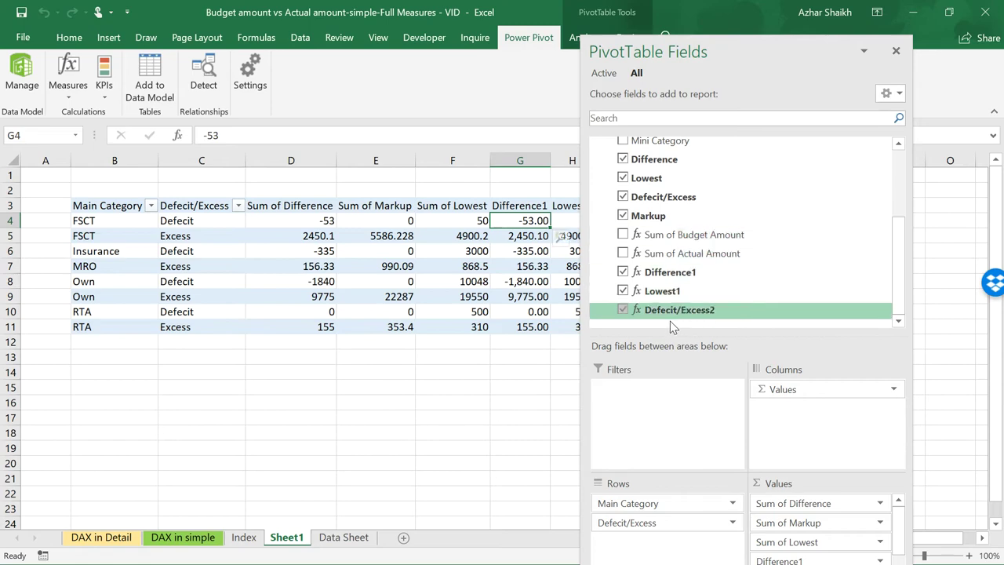
{"action": "left_click_drag", "start_coordinate": [734, 58], "coordinate": [762, 12]}
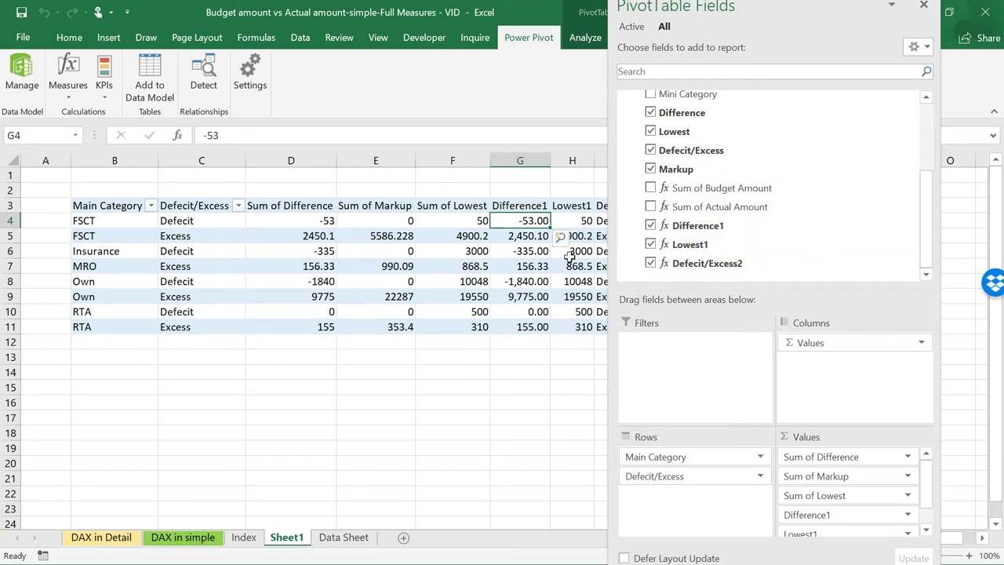
{"action": "left_click_drag", "start_coordinate": [704, 19], "coordinate": [812, 31]}
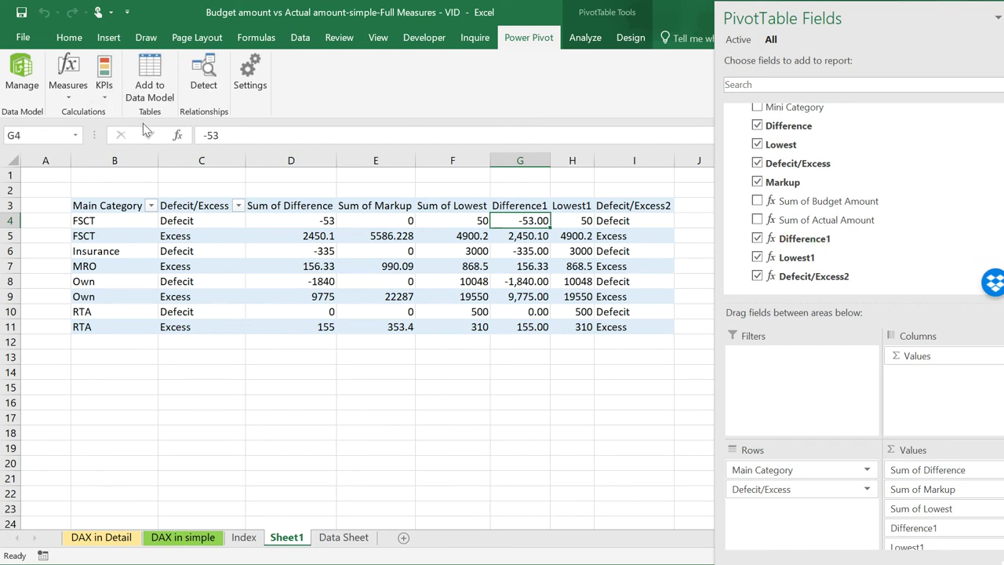
- Dock the PivotTable Fields pane beside the maximized worksheet and select the empty cell G18 below the PivotTable
{"action": "left_click_drag", "start_coordinate": [836, 19], "coordinate": [708, 22]}
{"action": "double_click", "coordinate": [709, 6]}
{"action": "double_click", "coordinate": [709, 21]}
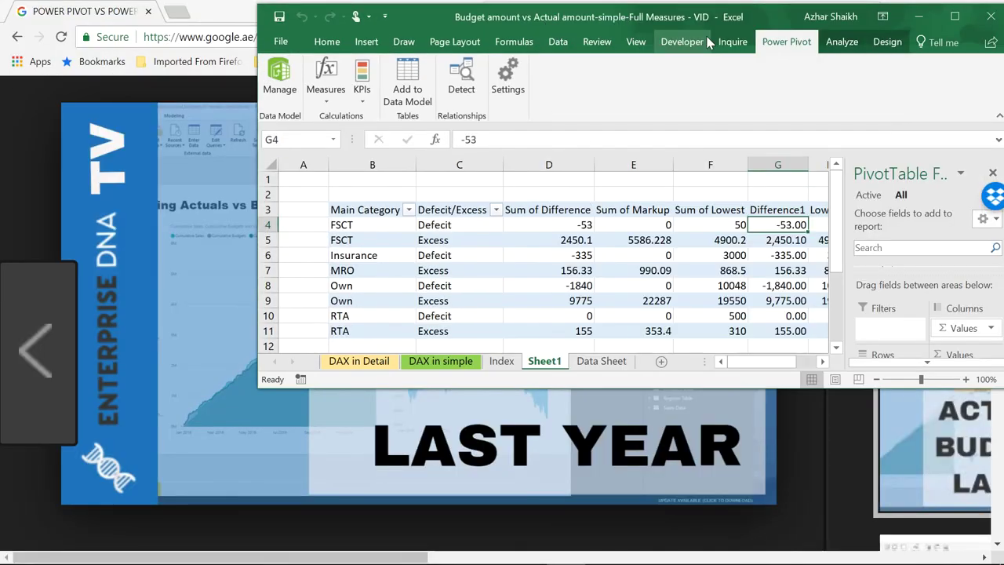
{"action": "left_click", "coordinate": [702, 41]}
{"action": "double_click", "coordinate": [768, 24]}
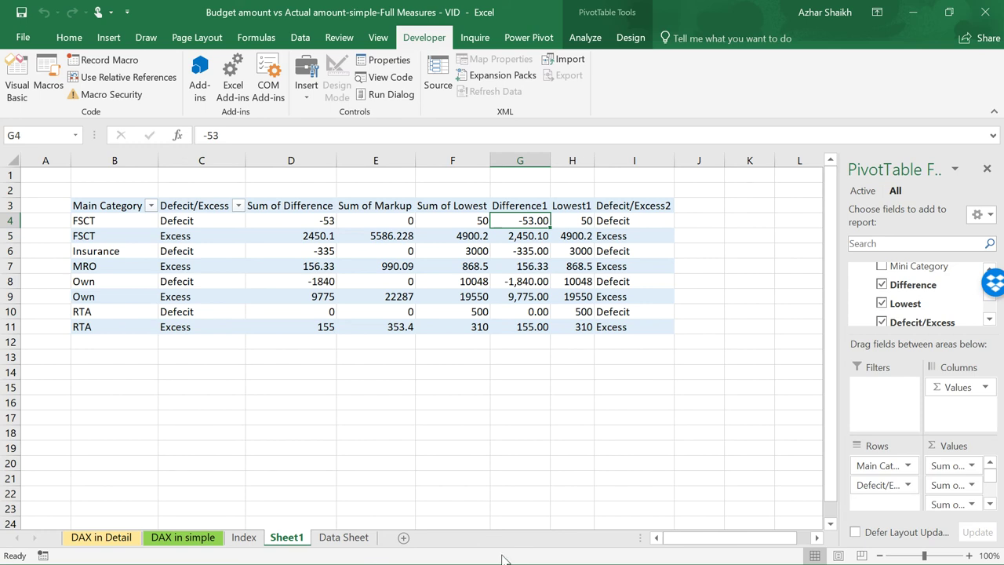
{"action": "left_click", "coordinate": [524, 430]}
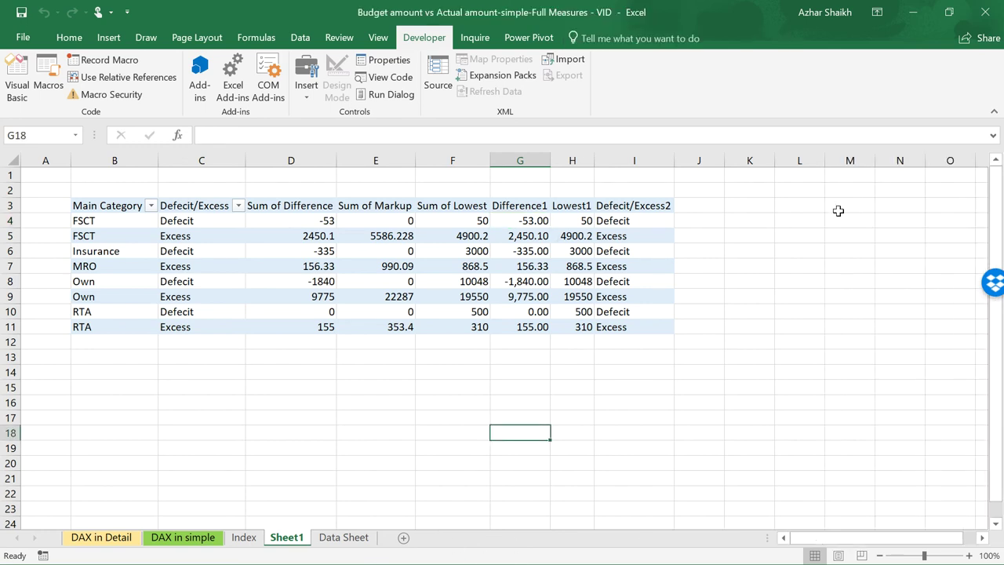